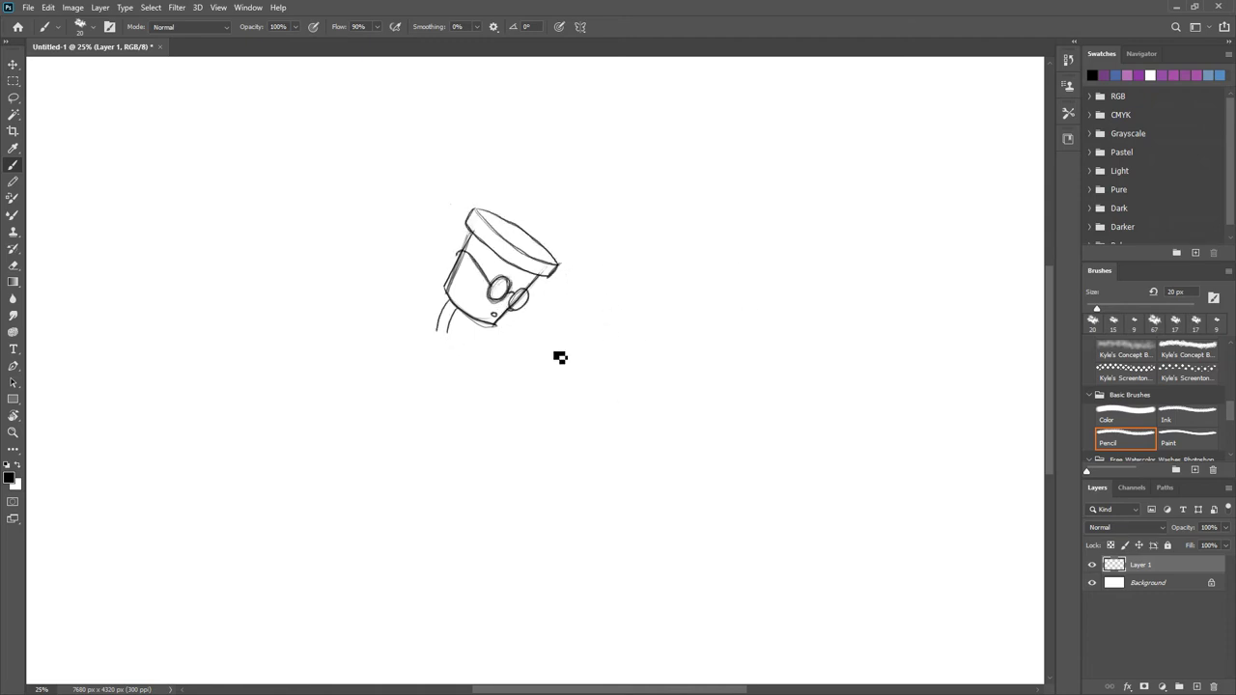
# Add a stroke beside the cup rim, then ink bold rings around the wheel hub and rim.
pyautogui.hotkey('ctrl', '+')
pyautogui.moveTo(552, 287); pyautogui.dragTo(560, 238)
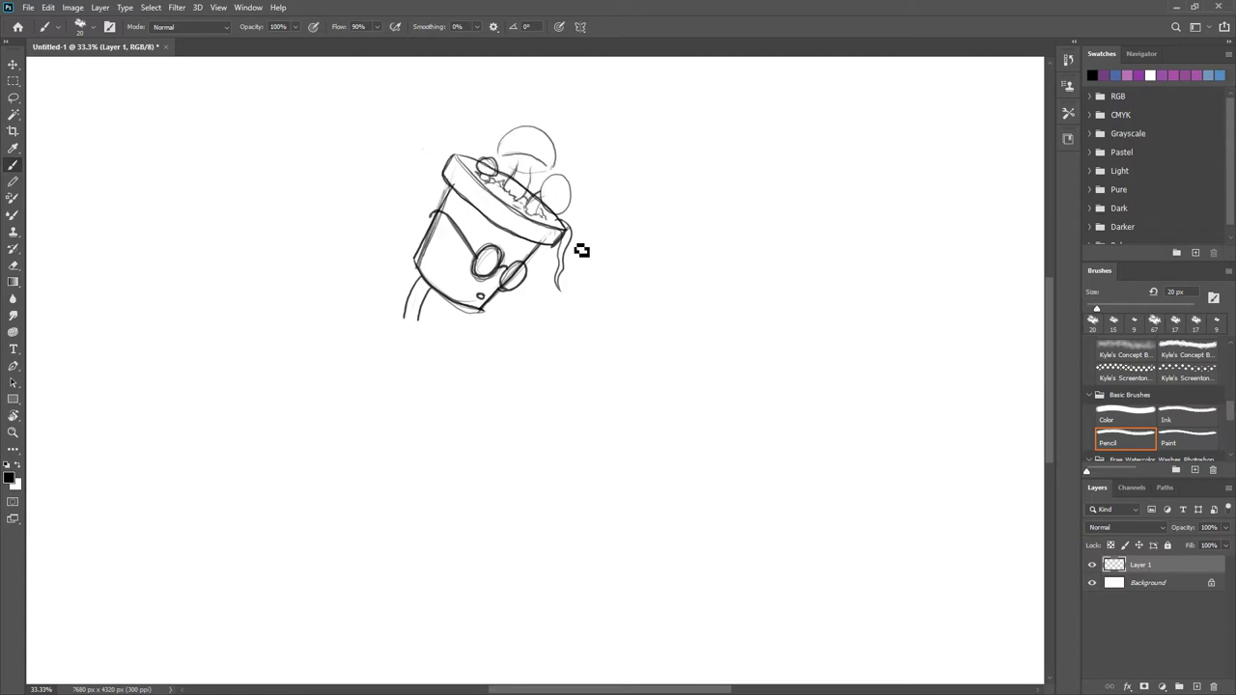
pyautogui.moveTo(401, 324); pyautogui.dragTo(474, 336)
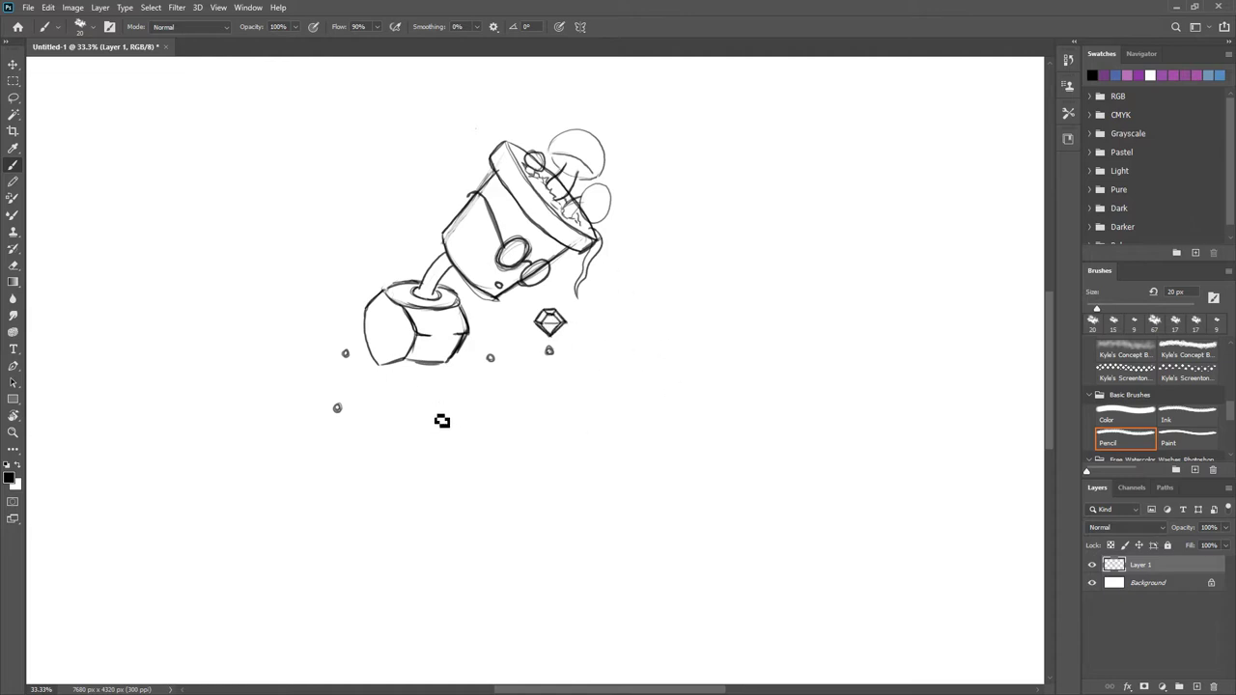
pyautogui.moveTo(449, 374)
pyautogui.mouseDown()
pyautogui.moveTo(396, 378)
pyautogui.moveTo(425, 452)
pyautogui.moveTo(437, 446)
pyautogui.mouseUp()
pyautogui.moveTo(367, 421); pyautogui.dragTo(443, 410)
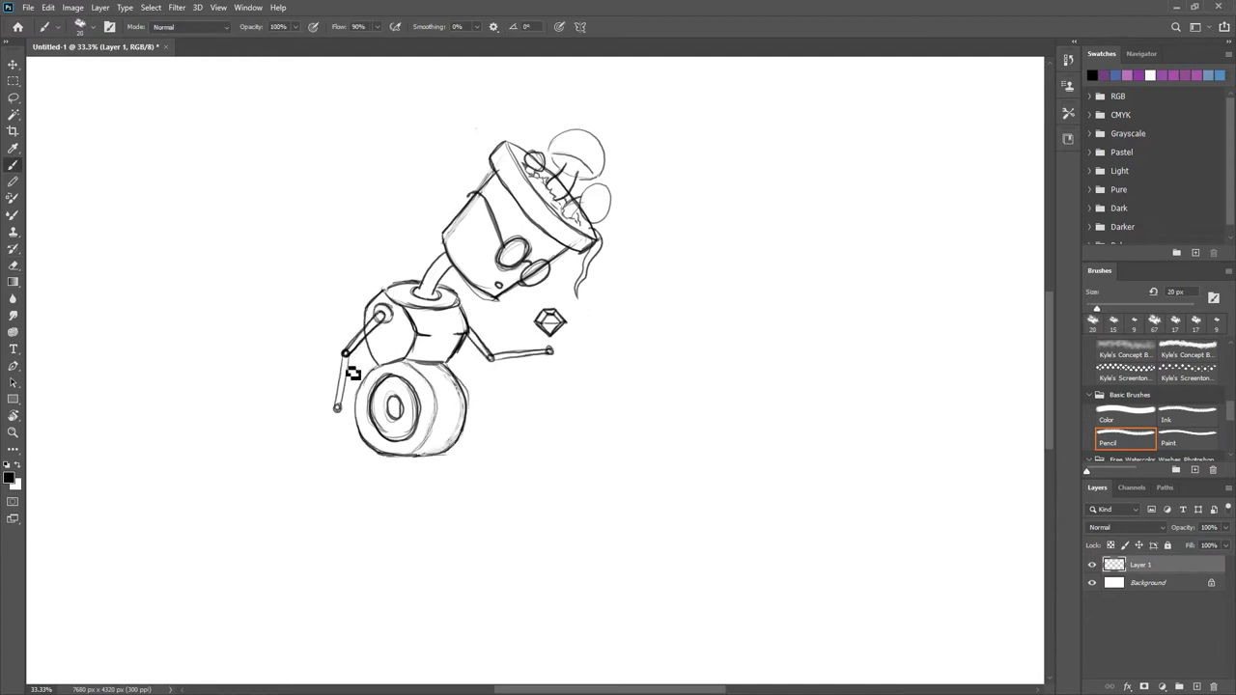
# Erase the faint sketch lines on the hexagonal body, switching between Eraser and Brush.
pyautogui.press('e')
pyautogui.moveTo(421, 329); pyautogui.dragTo(413, 320)
pyautogui.press('b')
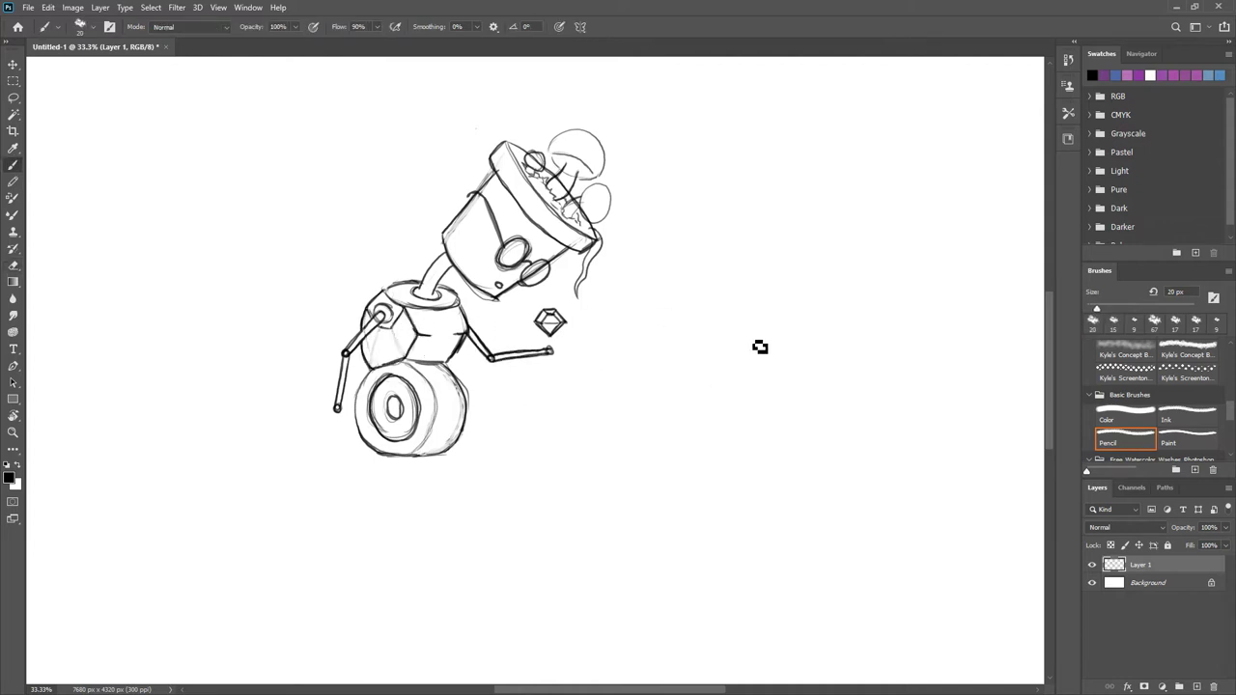
pyautogui.press('e')
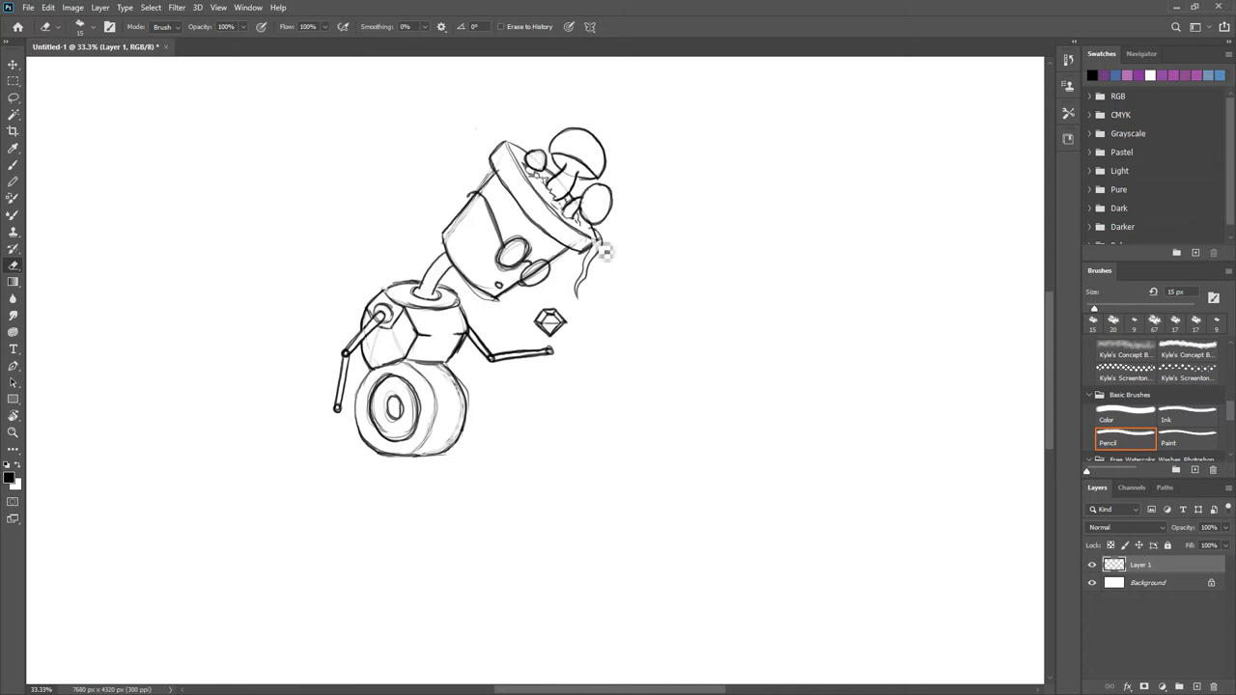
pyautogui.press('b')
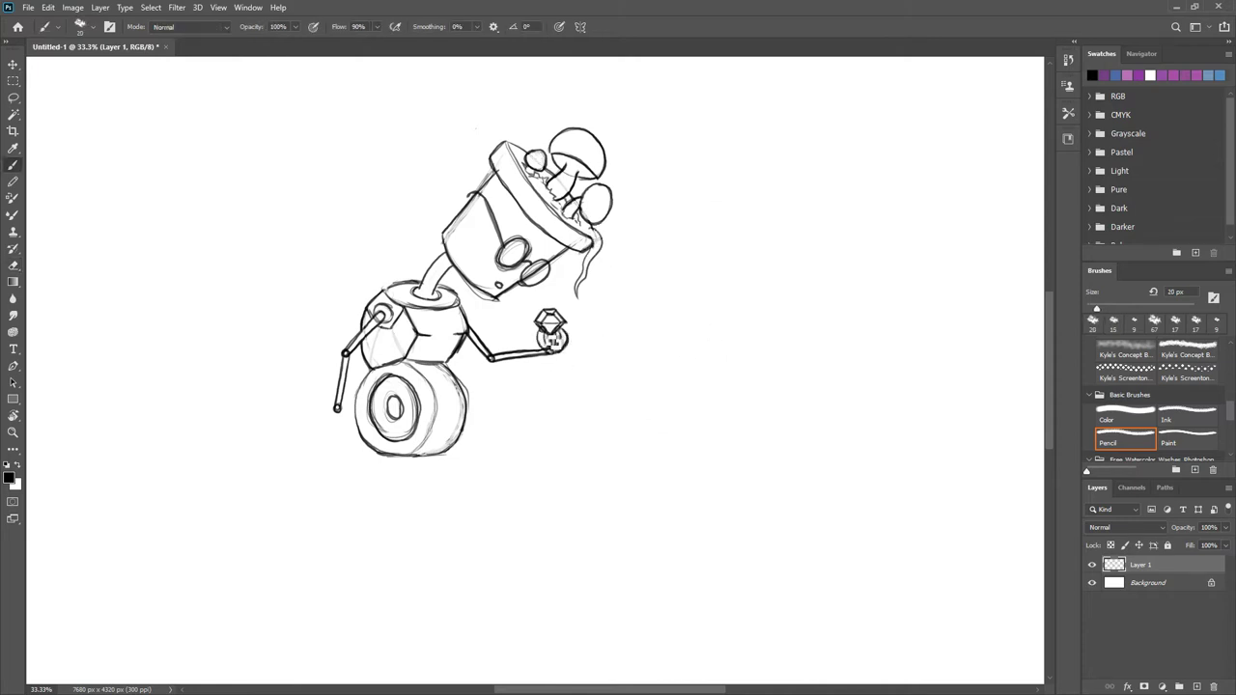
pyautogui.hotkey('ctrl', '+')
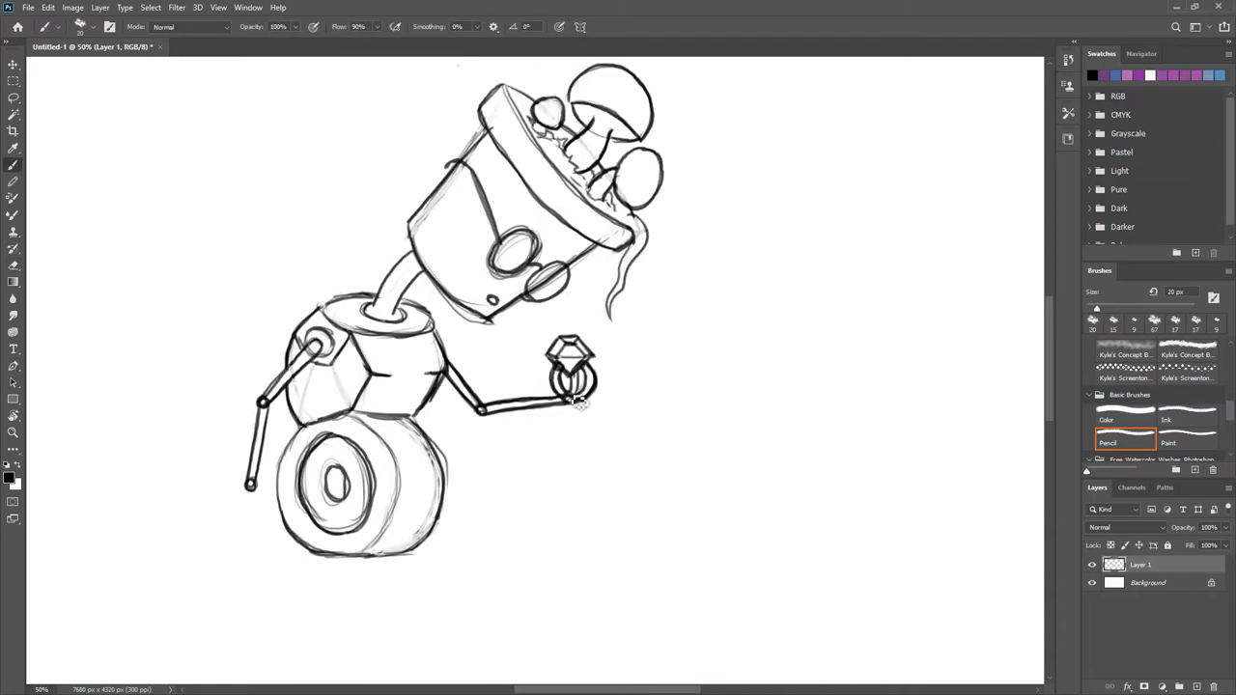
# Sketch the pickaxe handle across the body and its crescent-shaped head.
pyautogui.moveTo(373, 331); pyautogui.dragTo(428, 417)
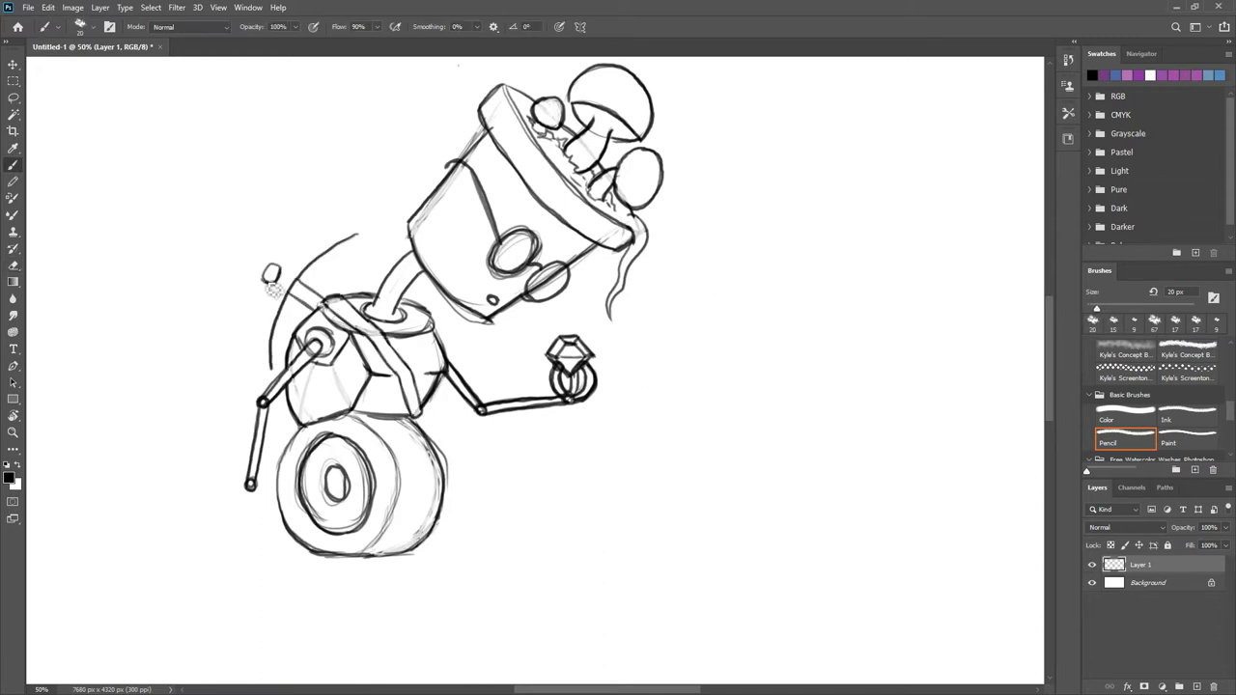
pyautogui.moveTo(355, 234); pyautogui.dragTo(256, 372)
pyautogui.hotkey('ctrl', '+')
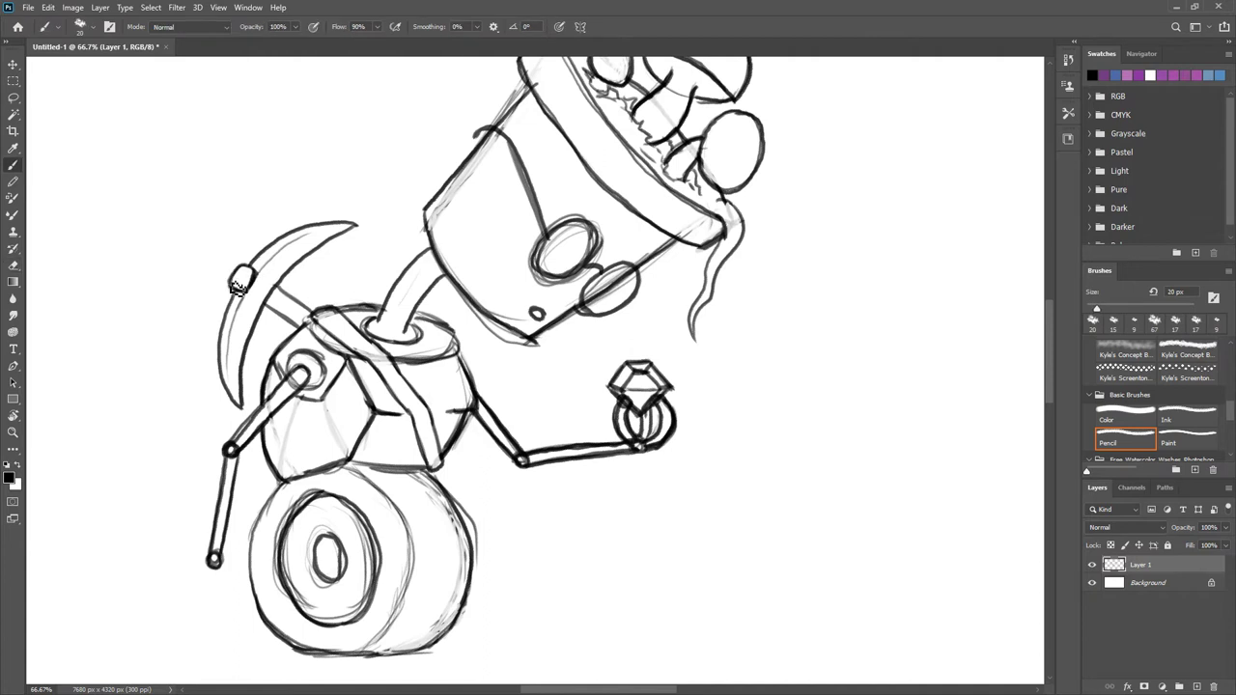
pyautogui.hotkey('ctrl', '-')
# Sketch a pile of rock outlines below the ring.
pyautogui.moveTo(400, 594); pyautogui.dragTo(635, 580)
pyautogui.moveTo(547, 618)
pyautogui.mouseDown()
pyautogui.moveTo(734, 482)
pyautogui.moveTo(972, 618)
pyautogui.mouseUp()
pyautogui.hotkey('ctrl', '-')
pyautogui.moveTo(579, 599); pyautogui.dragTo(640, 607)
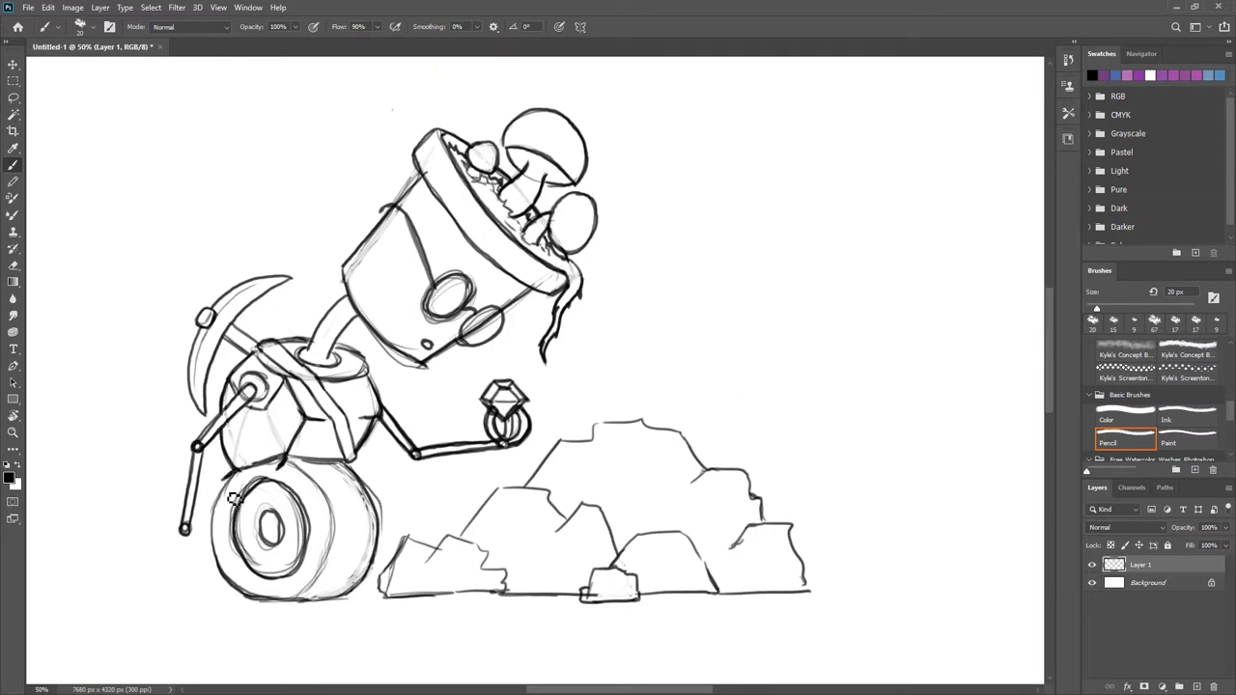
# Erase parts of the old wheel lines and redraw its left and right outlines darker.
pyautogui.moveTo(286, 477); pyautogui.dragTo(253, 520)
pyautogui.press('e')
pyautogui.moveTo(280, 471)
pyautogui.mouseDown()
pyautogui.moveTo(255, 477)
pyautogui.moveTo(286, 547)
pyautogui.mouseUp()
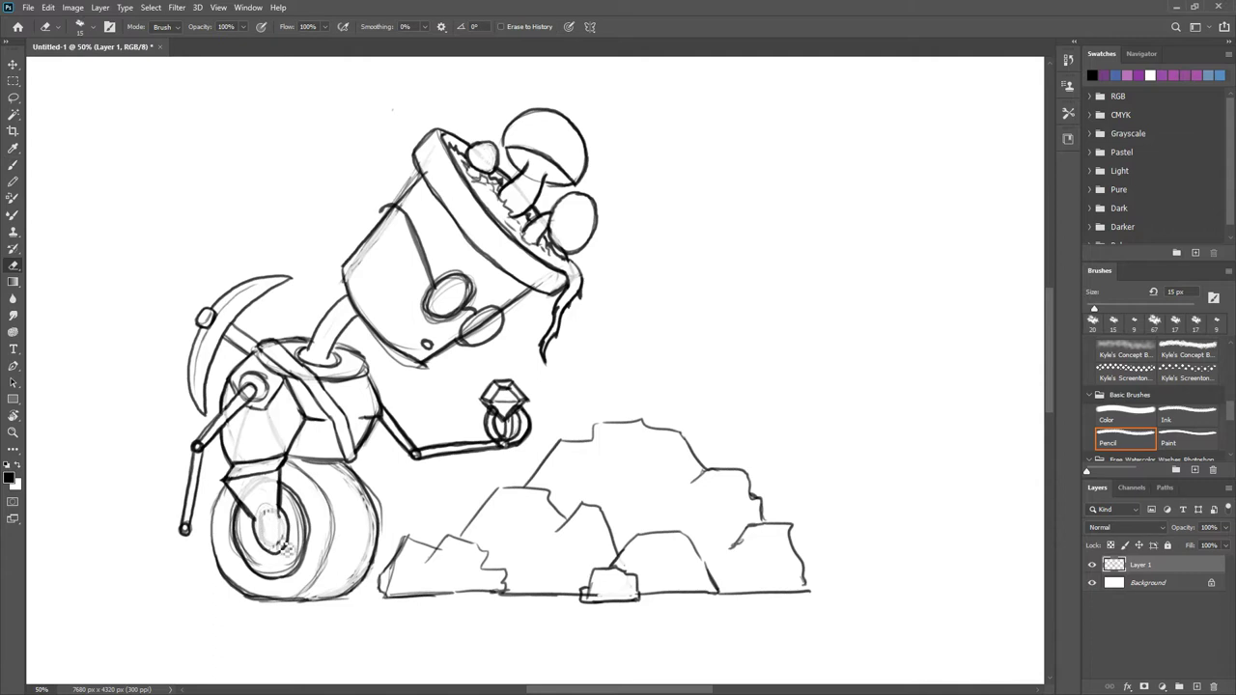
pyautogui.moveTo(286, 477)
pyautogui.mouseDown()
pyautogui.moveTo(242, 512)
pyautogui.moveTo(284, 474)
pyautogui.mouseUp()
pyautogui.press('b')
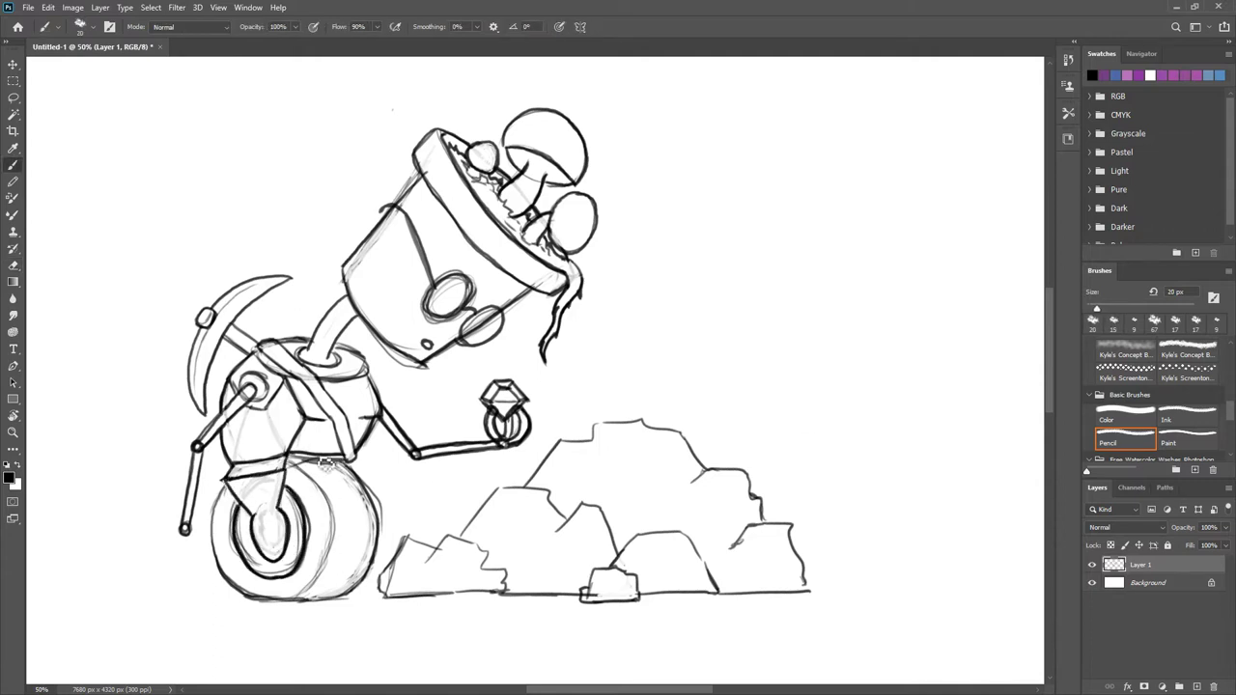
pyautogui.press('e')
pyautogui.press('b')
pyautogui.moveTo(372, 474); pyautogui.dragTo(357, 591)
pyautogui.moveTo(218, 483); pyautogui.dragTo(246, 597)
pyautogui.press('e')
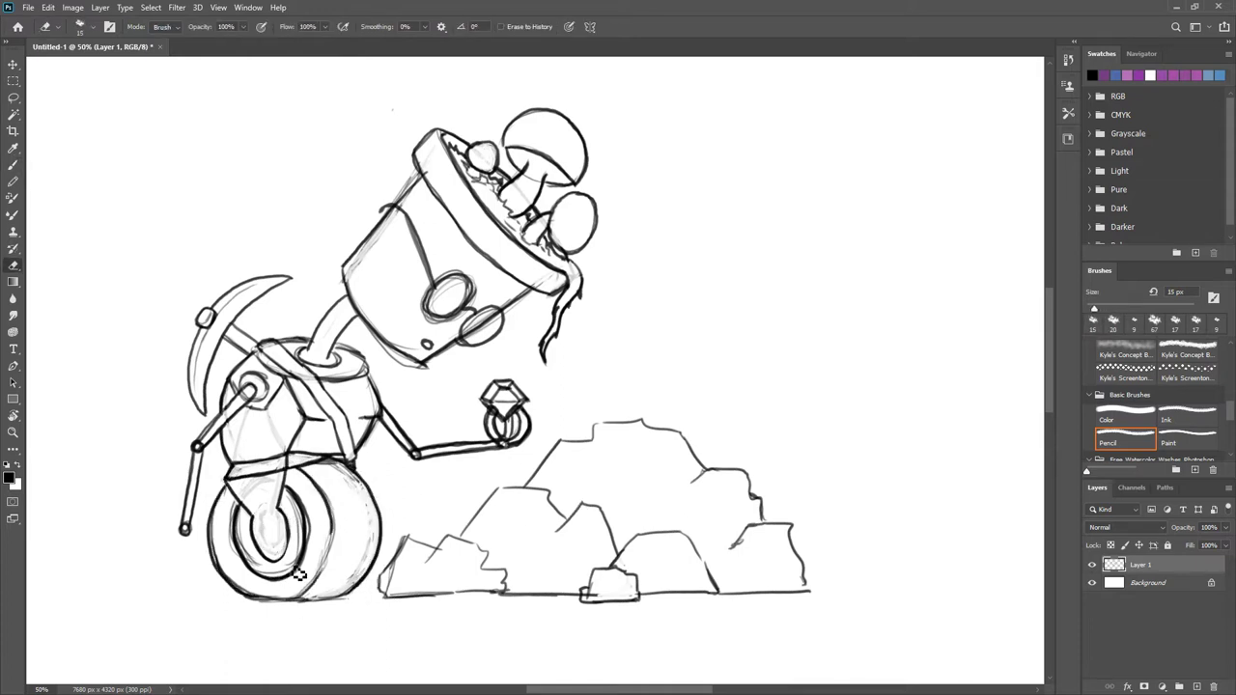
pyautogui.press('b')
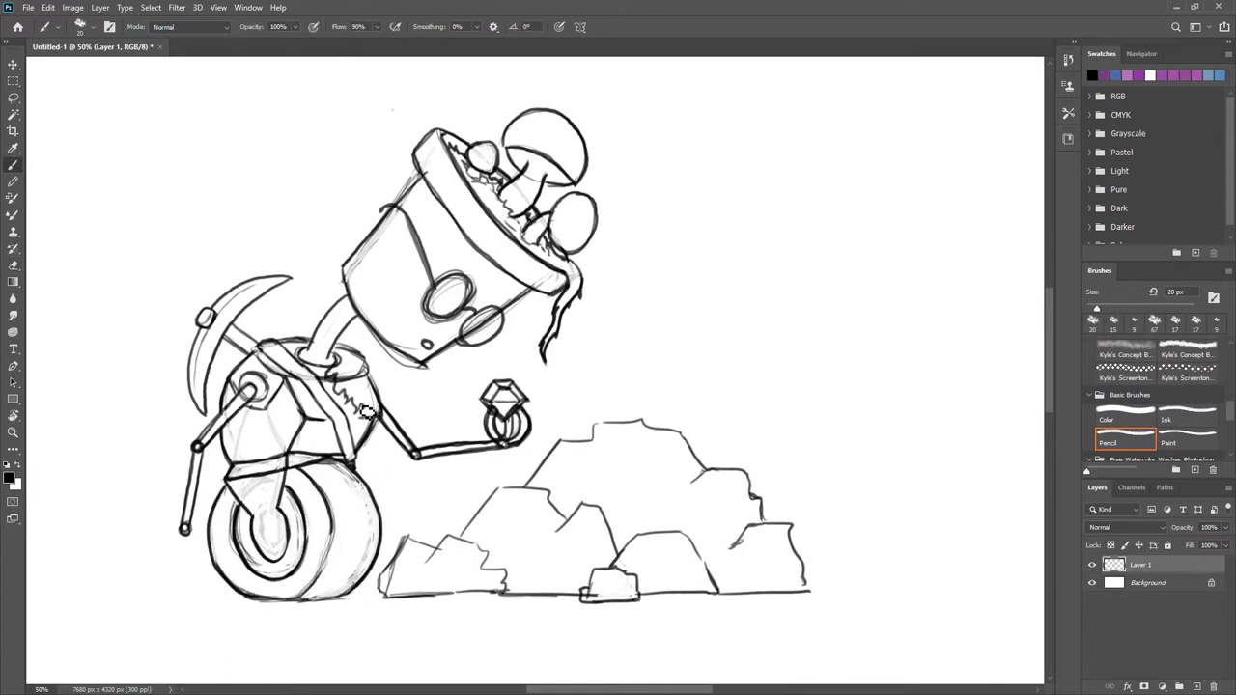
# Add shoulder fur, darken and hatch the wheel, and make the lower-left claw a three-pronged fork.
pyautogui.moveTo(377, 369); pyautogui.dragTo(365, 405)
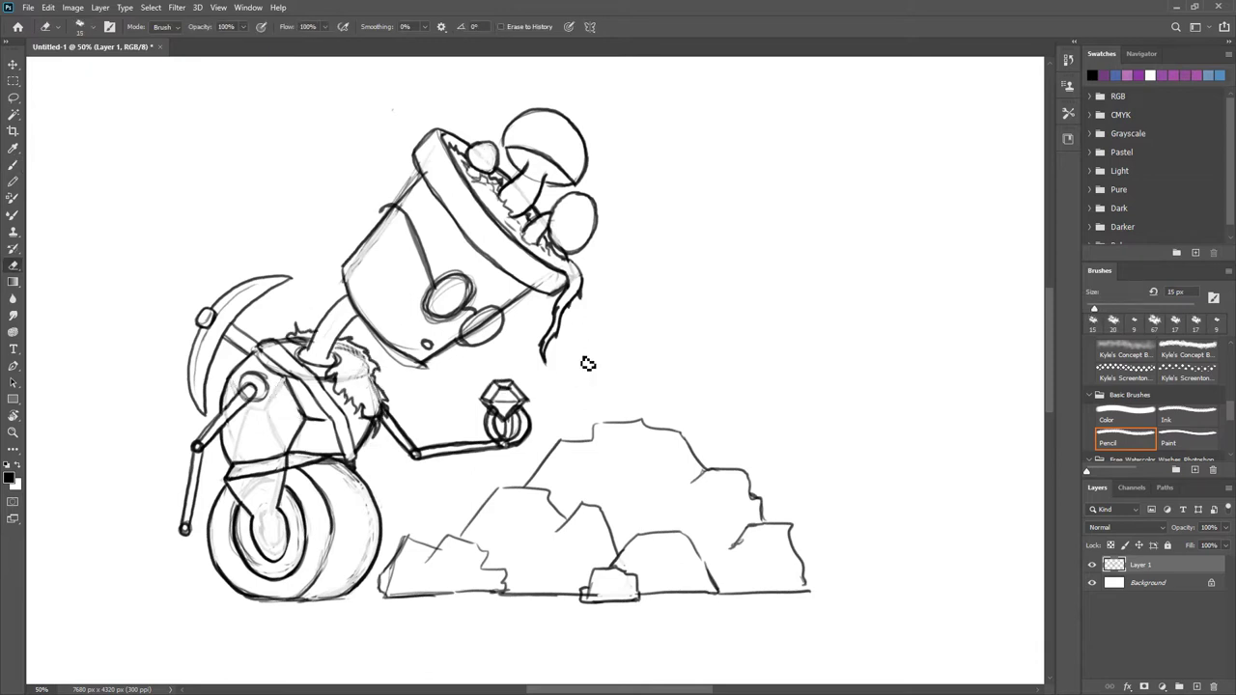
pyautogui.moveTo(290, 492); pyautogui.dragTo(275, 550)
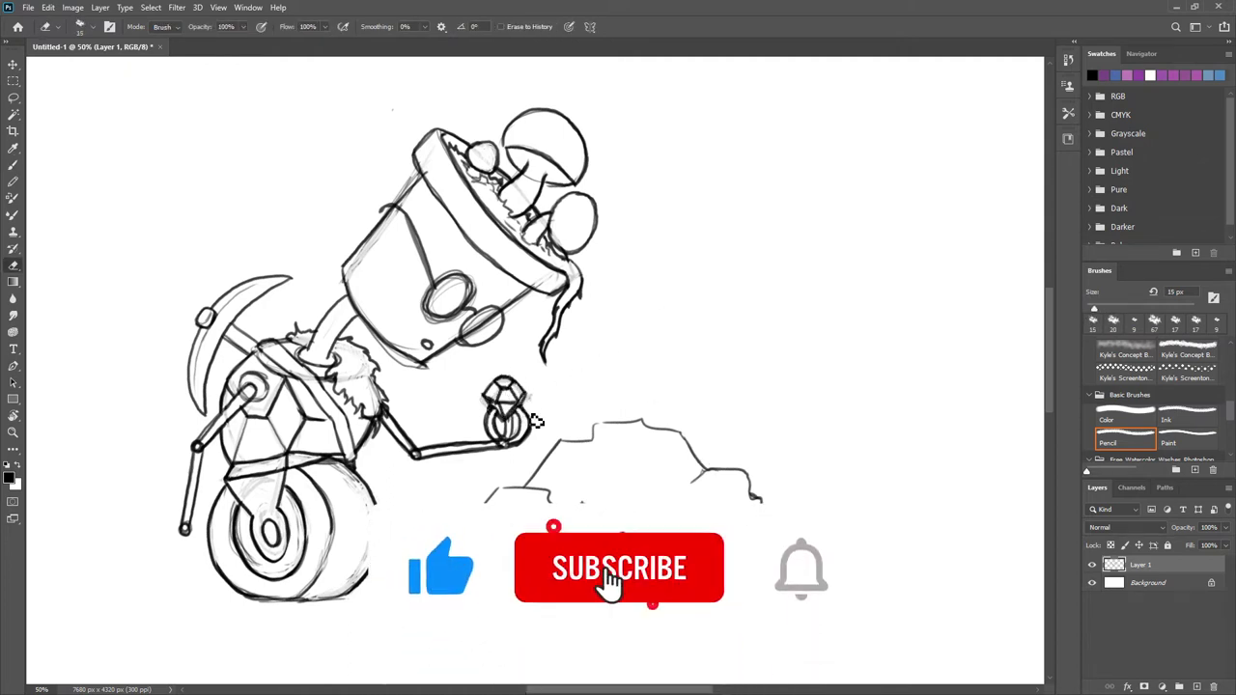
pyautogui.scroll(1, 666, 395)
pyautogui.moveTo(340, 572); pyautogui.dragTo(317, 550)
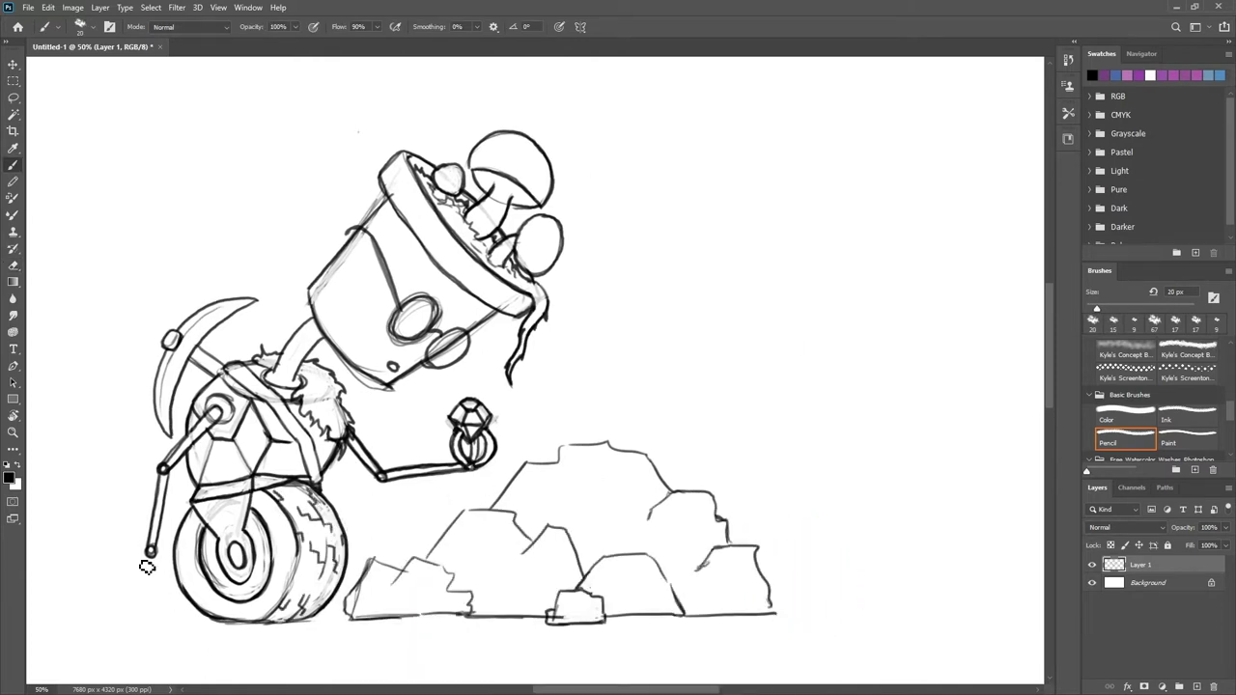
pyautogui.moveTo(160, 565); pyautogui.dragTo(164, 585)
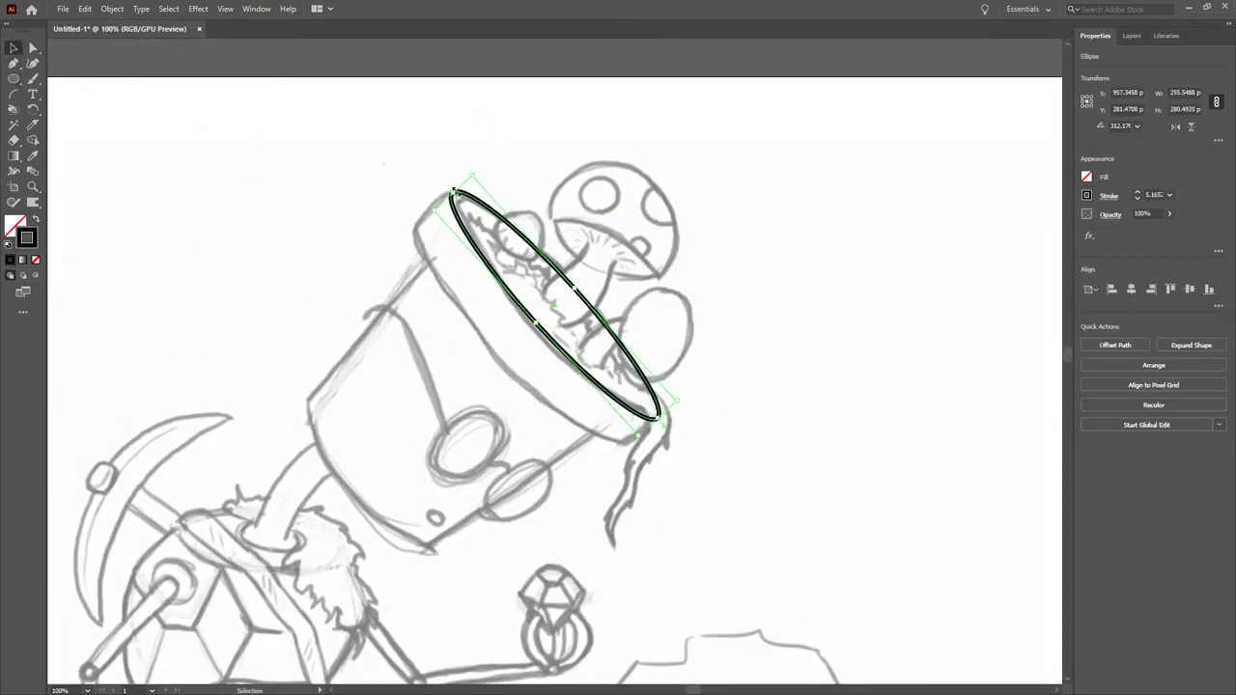
# Trace the flowerpot outline with the Pen and delete the back arc of the inner rim.
pyautogui.press('p')
pyautogui.click(618, 443)
pyautogui.click(659, 417)
pyautogui.click(305, 398)
pyautogui.click(430, 545)
pyautogui.click(591, 437)
pyautogui.press('c')
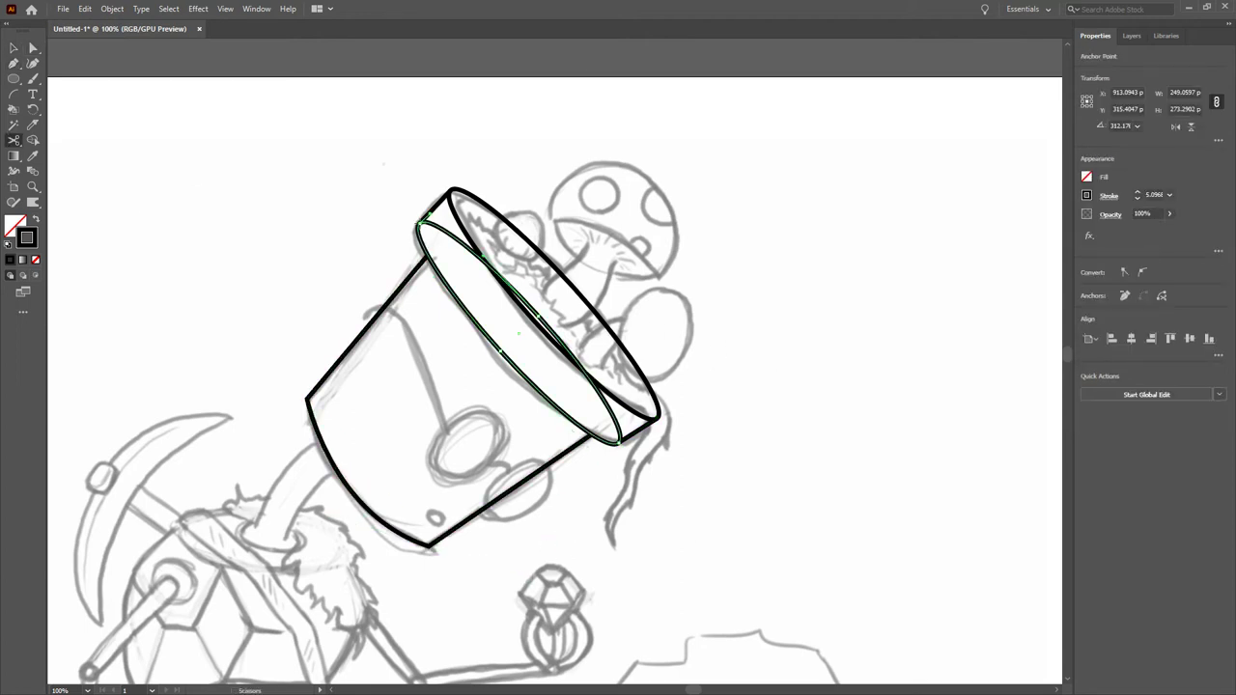
pyautogui.press('Delete')
pyautogui.press('a')
# Draw an ellipse for the pot's hole and a hooked line curving up from it.
pyautogui.press('l')
pyautogui.moveTo(431, 408); pyautogui.dragTo(557, 524)
pyautogui.click(13, 93)
pyautogui.hotkey('ctrl', '+')
pyautogui.press('p')
pyautogui.click(416, 344)
pyautogui.moveTo(305, 109); pyautogui.dragTo(266, 122)
# Trace the mushroom cap outline as a closed curved path.
pyautogui.scroll(-2, 763, 492)
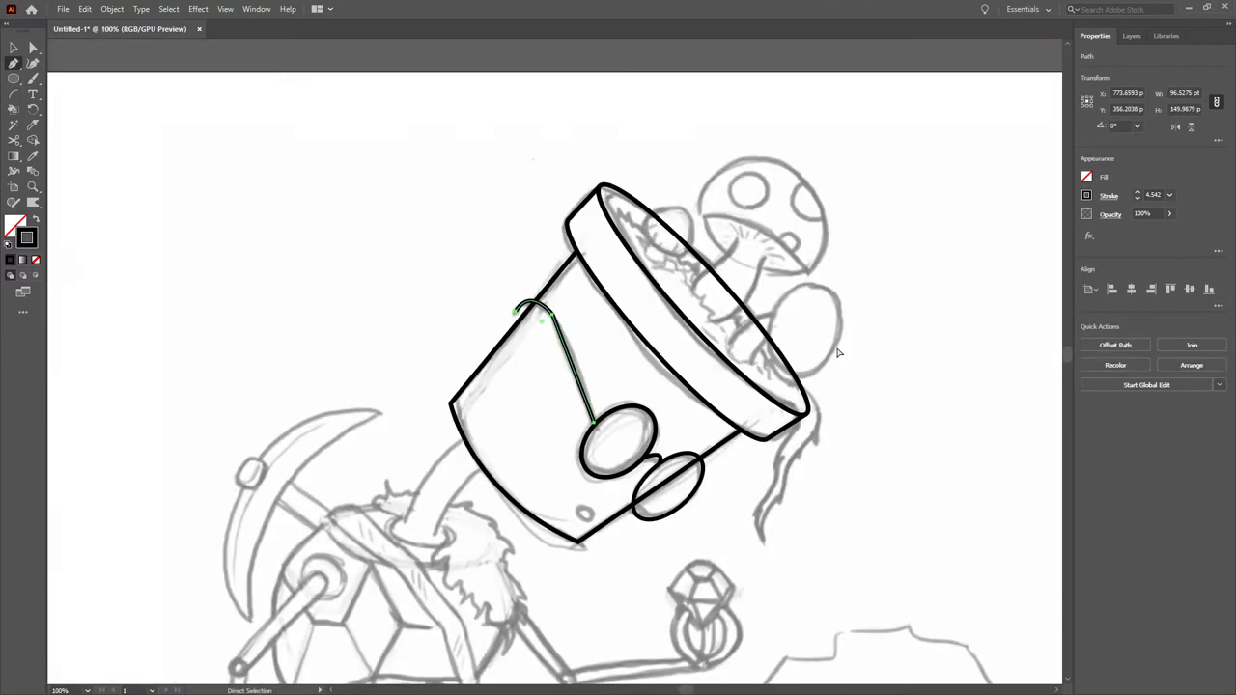
pyautogui.hotkey('ctrl', '+')
pyautogui.click(650, 279)
pyautogui.click(488, 197)
pyautogui.moveTo(618, 123); pyautogui.dragTo(759, 170)
pyautogui.moveTo(649, 279); pyautogui.dragTo(691, 311)
pyautogui.click(762, 329)
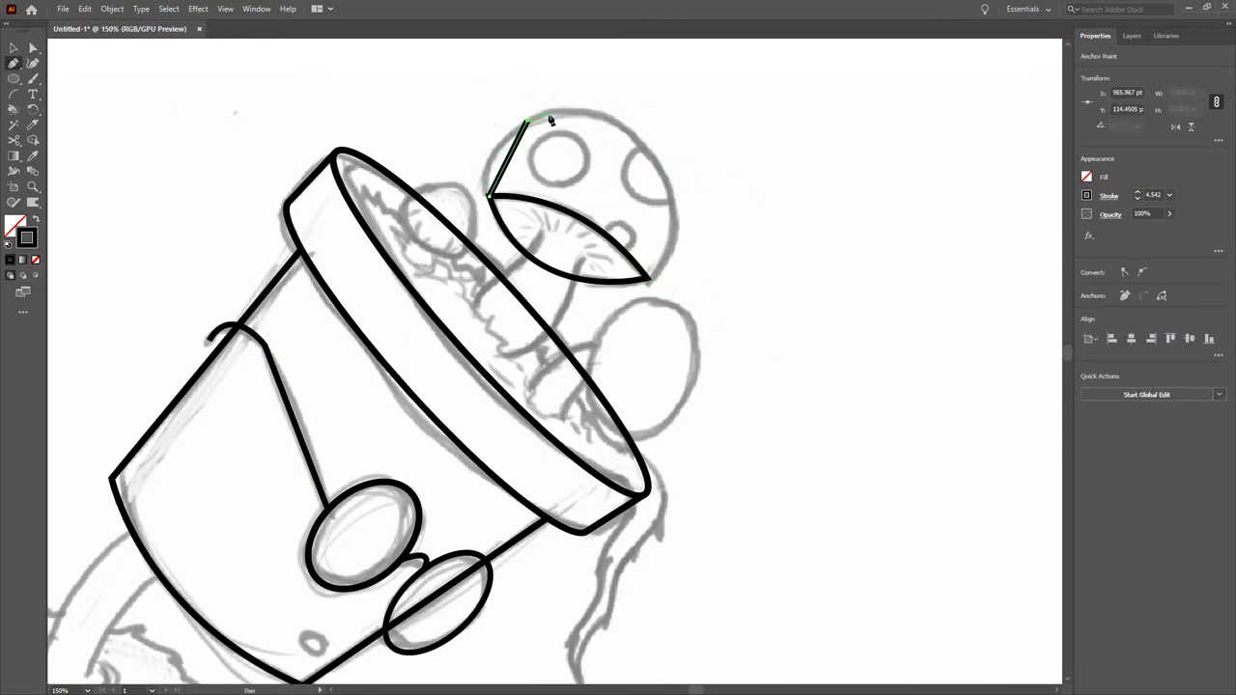
pyautogui.press('v')
# Draw the teardrop-shaped mushroom part as a closed curved path.
pyautogui.press('p')
pyautogui.click(468, 253)
pyautogui.moveTo(444, 179); pyautogui.dragTo(405, 193)
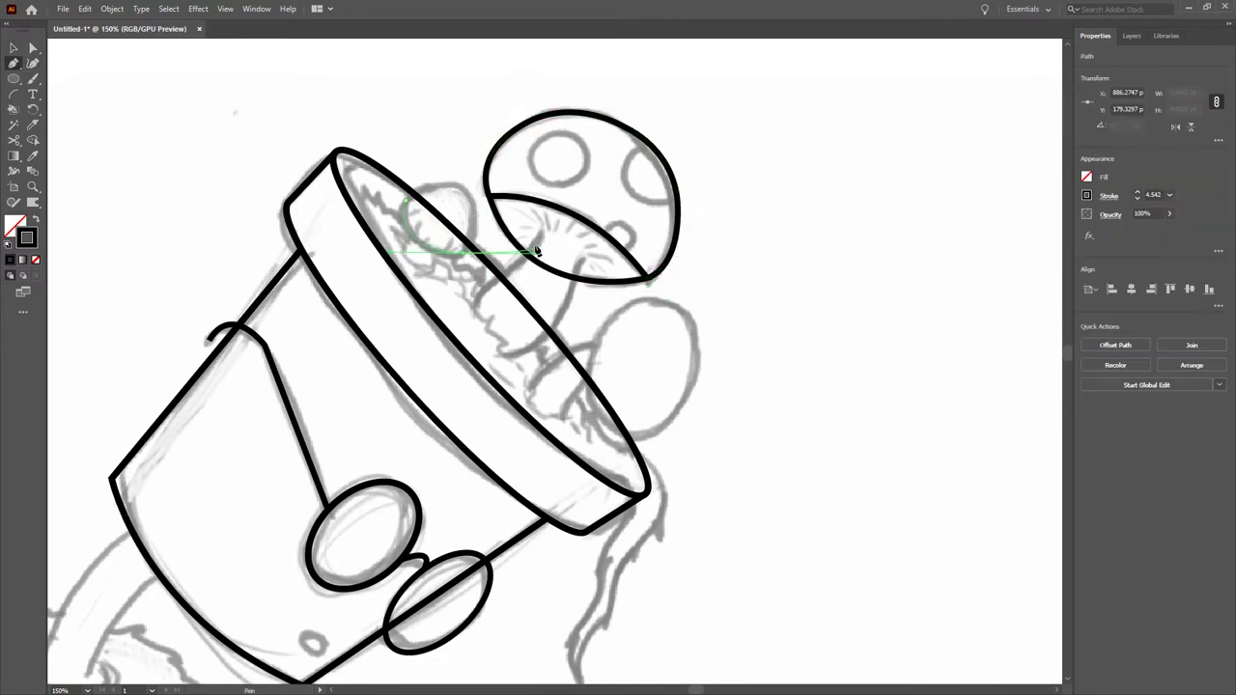
pyautogui.click(468, 253)
# Draw a closed oval path along the pot edge.
pyautogui.press('p')
pyautogui.click(820, 249)
pyautogui.click(853, 275)
pyautogui.click(649, 301)
pyautogui.moveTo(645, 475); pyautogui.dragTo(679, 513)
pyautogui.click(649, 302)
# Freehand the jagged frill strokes, the squiggly hanging root and the inner pot rim line.
pyautogui.press('n')
pyautogui.hotkey('ctrl', '+')
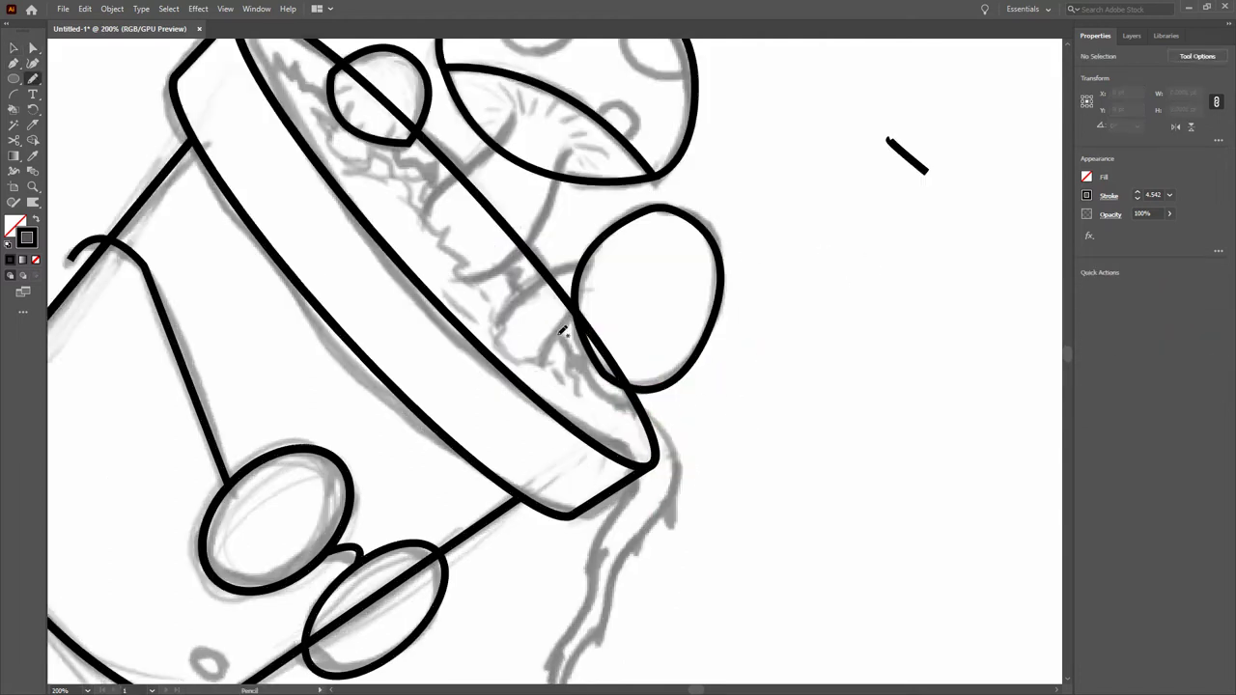
pyautogui.scroll(-3, 556, 362)
pyautogui.moveTo(608, 191)
pyautogui.mouseDown()
pyautogui.moveTo(629, 451)
pyautogui.moveTo(599, 502)
pyautogui.mouseUp()
pyautogui.scroll(3, 512, 300)
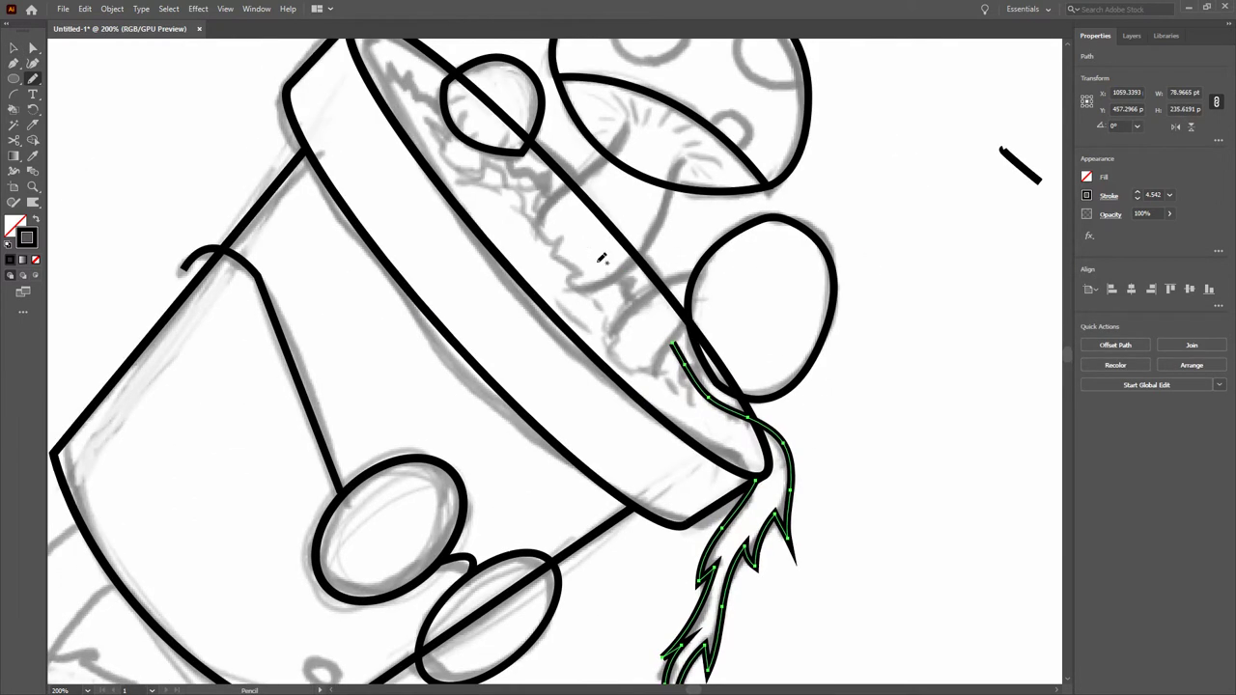
pyautogui.scroll(2, 391, 155)
pyautogui.moveTo(379, 174); pyautogui.dragTo(436, 179)
pyautogui.moveTo(528, 280); pyautogui.dragTo(566, 316)
pyautogui.moveTo(628, 396); pyautogui.dragTo(657, 420)
pyautogui.moveTo(442, 238); pyautogui.dragTo(761, 535)
# Draw the two mushroom stem lines.
pyautogui.scroll(-1, 734, 458)
pyautogui.hscroll(2, 734, 459)
pyautogui.moveTo(522, 181); pyautogui.dragTo(470, 232)
pyautogui.moveTo(578, 220); pyautogui.dragTo(514, 384)
# Cut the pot-rim ellipse at two points and delete the right-hand arc.
pyautogui.press('a')
pyautogui.click(580, 359)
pyautogui.click(16, 140)
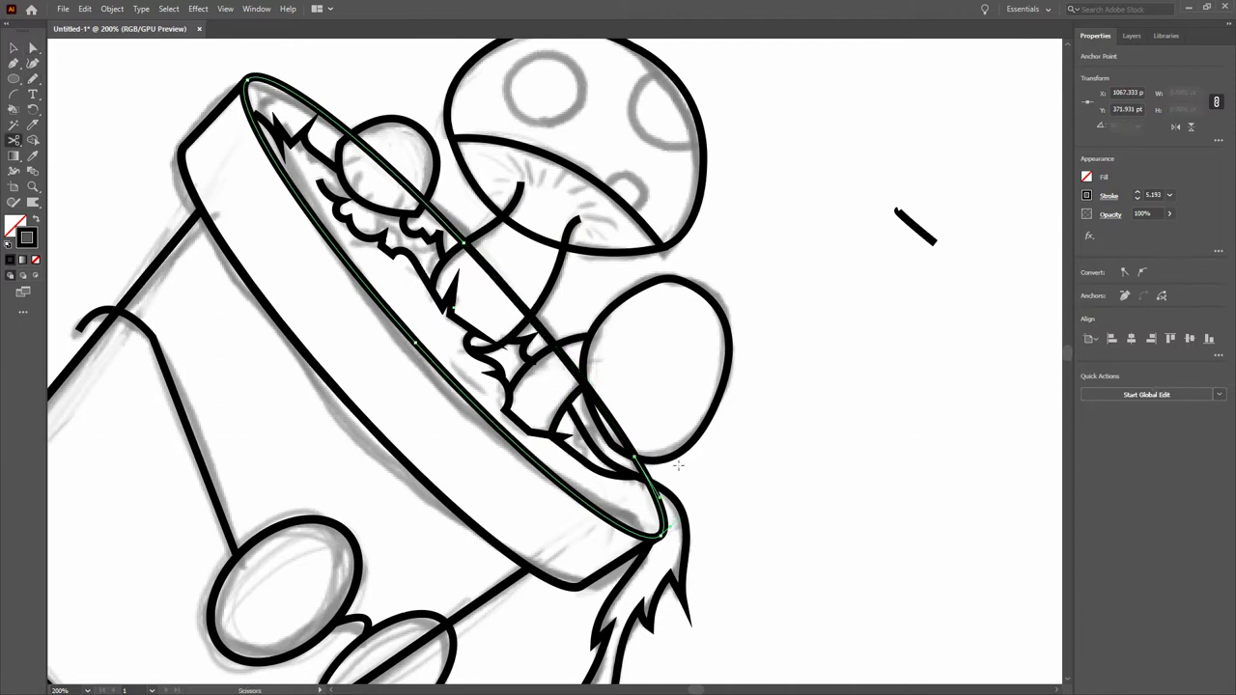
pyautogui.click(349, 129)
pyautogui.click(632, 455)
pyautogui.press('Delete')
pyautogui.press('v')
pyautogui.click(660, 537)
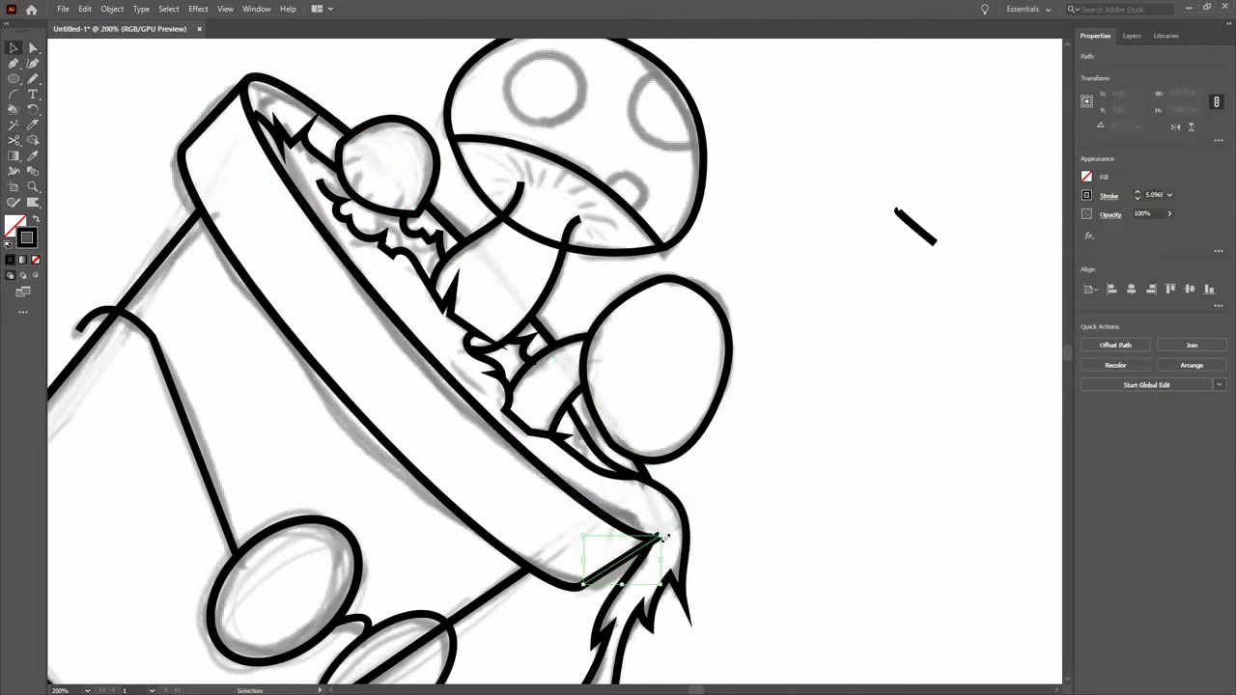
pyautogui.click(31, 48)
pyautogui.click(808, 441)
# Adjust the frill path's stroke width with the Width tool, then select the small path.
pyautogui.scroll(-2, 782, 430)
pyautogui.press('b')
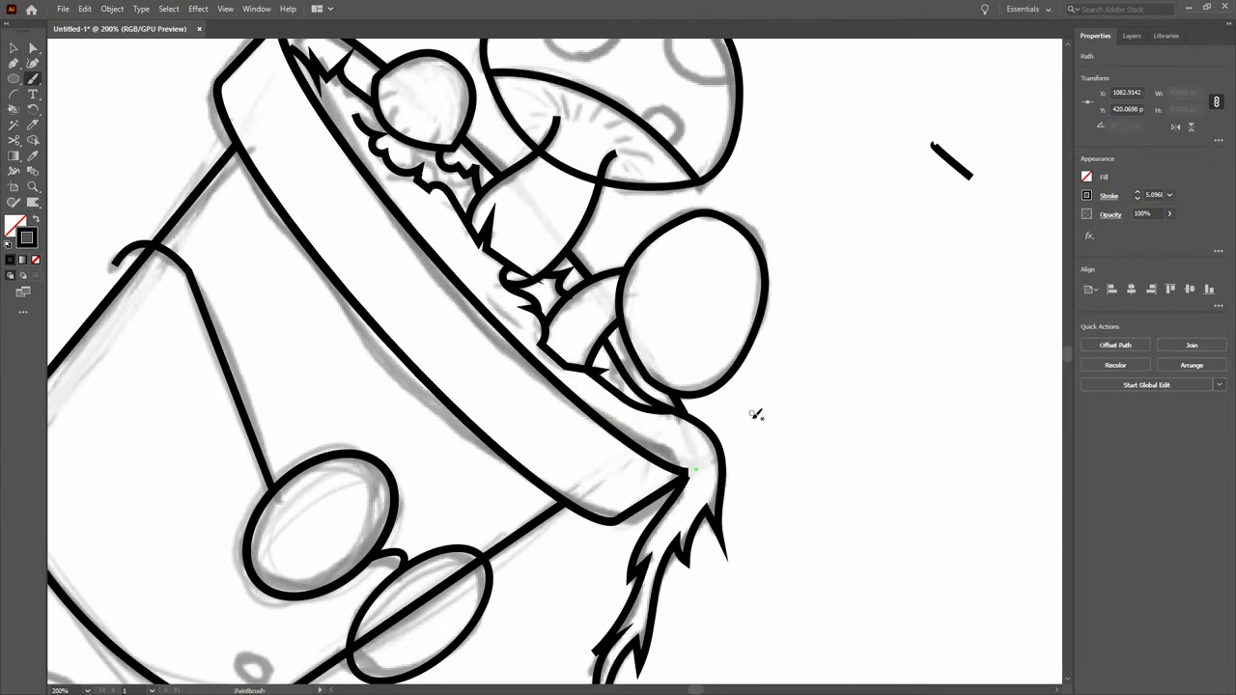
pyautogui.scroll(3, 817, 425)
pyautogui.keyDown('ctrl'); pyautogui.click(414, 277); pyautogui.keyUp('ctrl')
pyautogui.scroll(5, 413, 276)
pyautogui.hotkey('shift', 'w')
pyautogui.scroll(-5, 676, 337)
pyautogui.hscroll(4, 676, 337)
pyautogui.press('v')
pyautogui.click(568, 371)
pyautogui.scroll(-3, 601, 284)
pyautogui.hscroll(3, 724, 413)
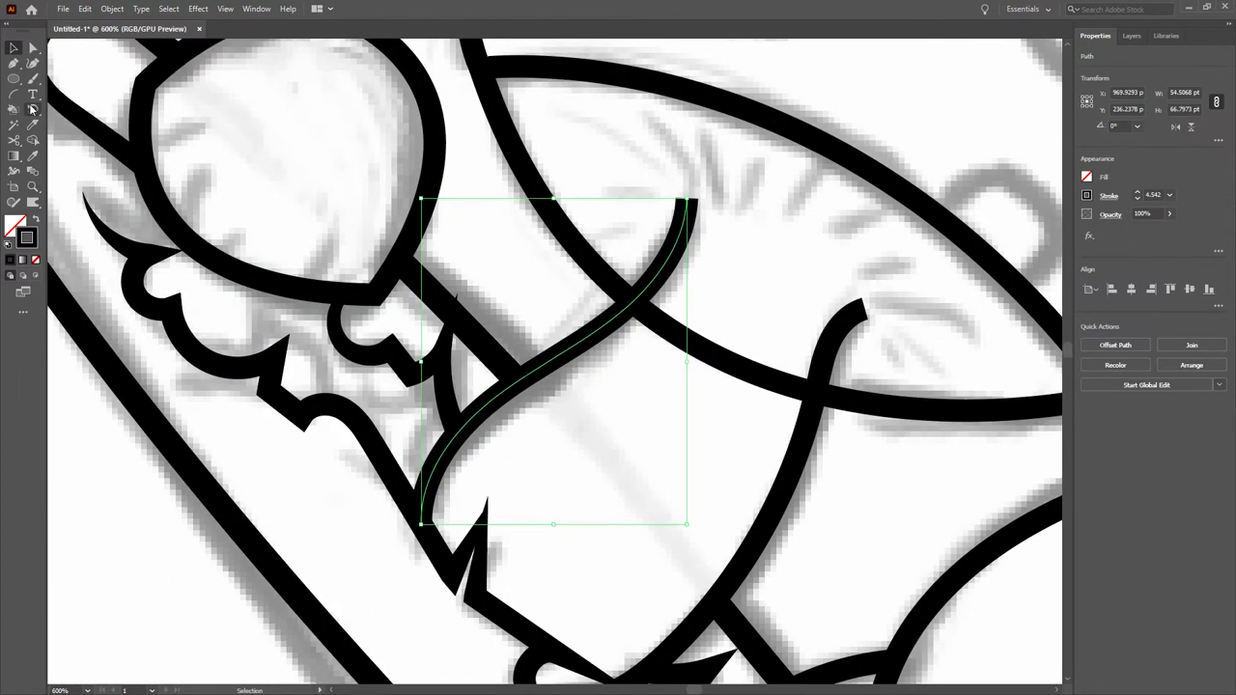
# Zoom out over the head and cut a stroke apart at one point.
pyautogui.hotkey('ctrl', '-')
pyautogui.hotkey('ctrl', '-')
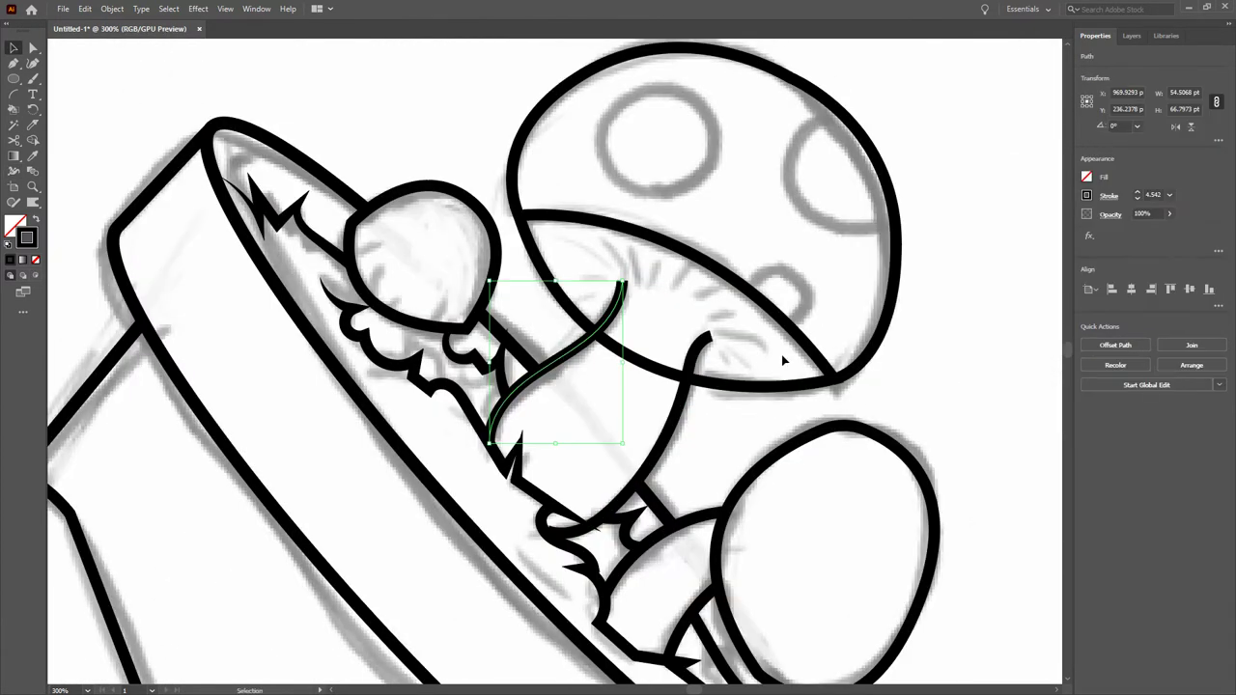
pyautogui.hotkey('ctrl', '-')
pyautogui.hotkey('ctrl', '-')
pyautogui.press('c')
pyautogui.click(679, 366)
pyautogui.press('n')
pyautogui.scroll(-2, 806, 326)
pyautogui.scroll(-3, 806, 326)
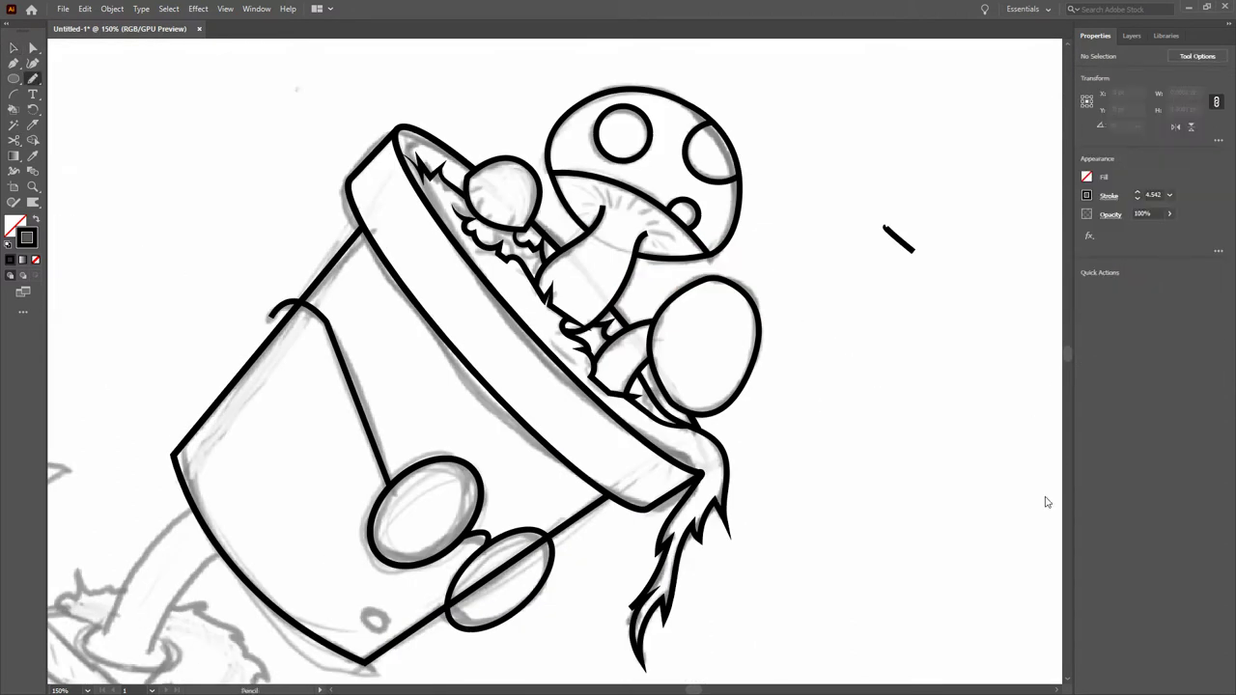
# Pencil the small button circle near the pot's bottom corner.
pyautogui.press('v')
pyautogui.click(483, 191)
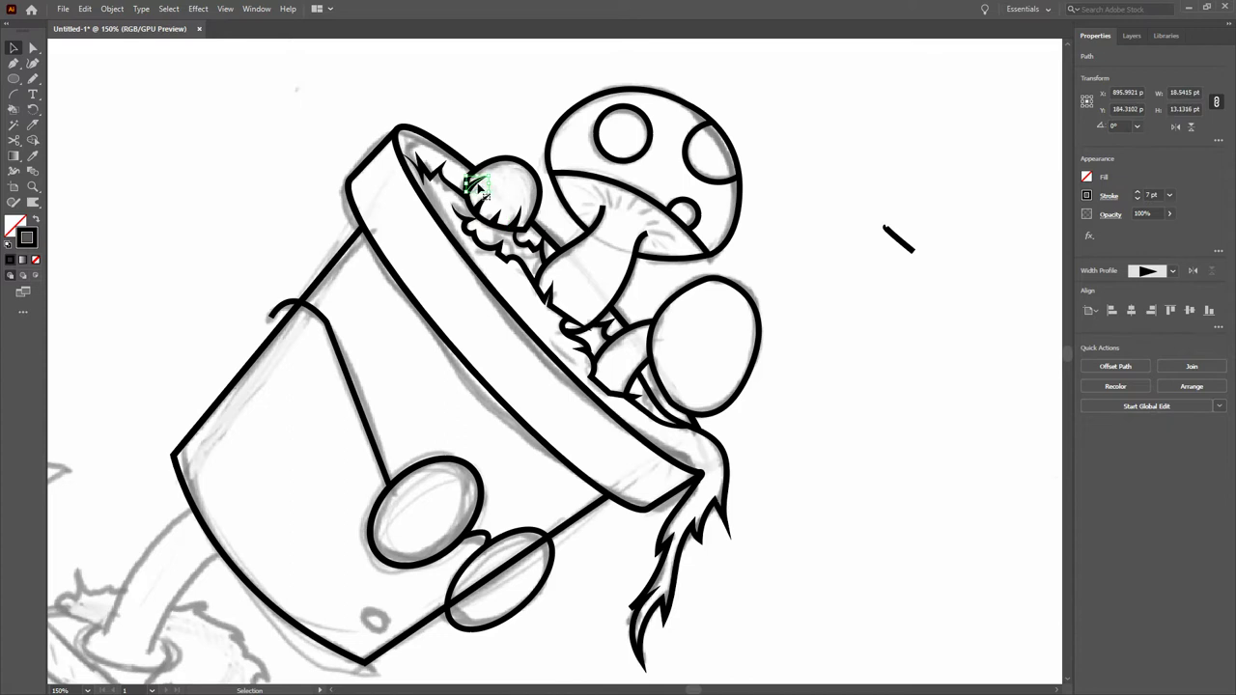
pyautogui.press('n')
pyautogui.scroll(-5, 618, 387)
pyautogui.hscroll(-3, 618, 386)
pyautogui.moveTo(471, 436); pyautogui.dragTo(477, 433)
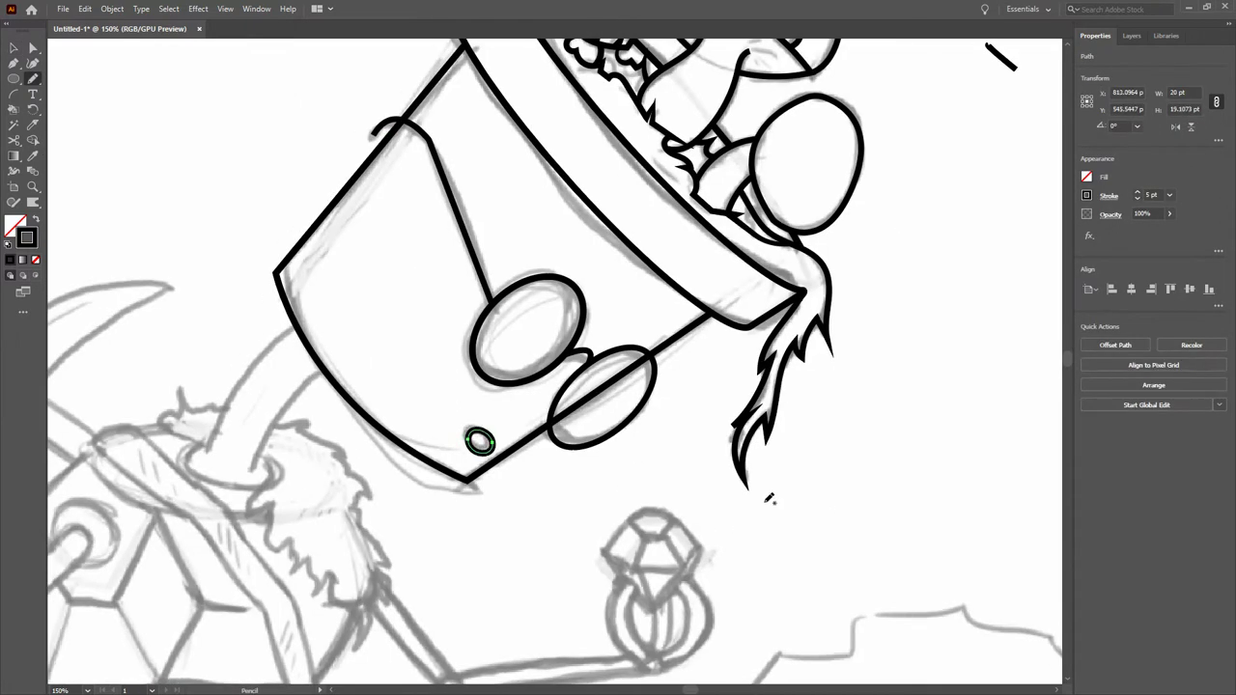
pyautogui.scroll(-2, 769, 498)
pyautogui.hscroll(-5, 769, 498)
# Pencil both sides of the neck pipe and the jagged fur tufts around it.
pyautogui.moveTo(541, 237); pyautogui.dragTo(449, 365)
pyautogui.moveTo(565, 280); pyautogui.dragTo(499, 378)
pyautogui.keyDown('ctrl'); pyautogui.click(171, 105); pyautogui.keyUp('ctrl')
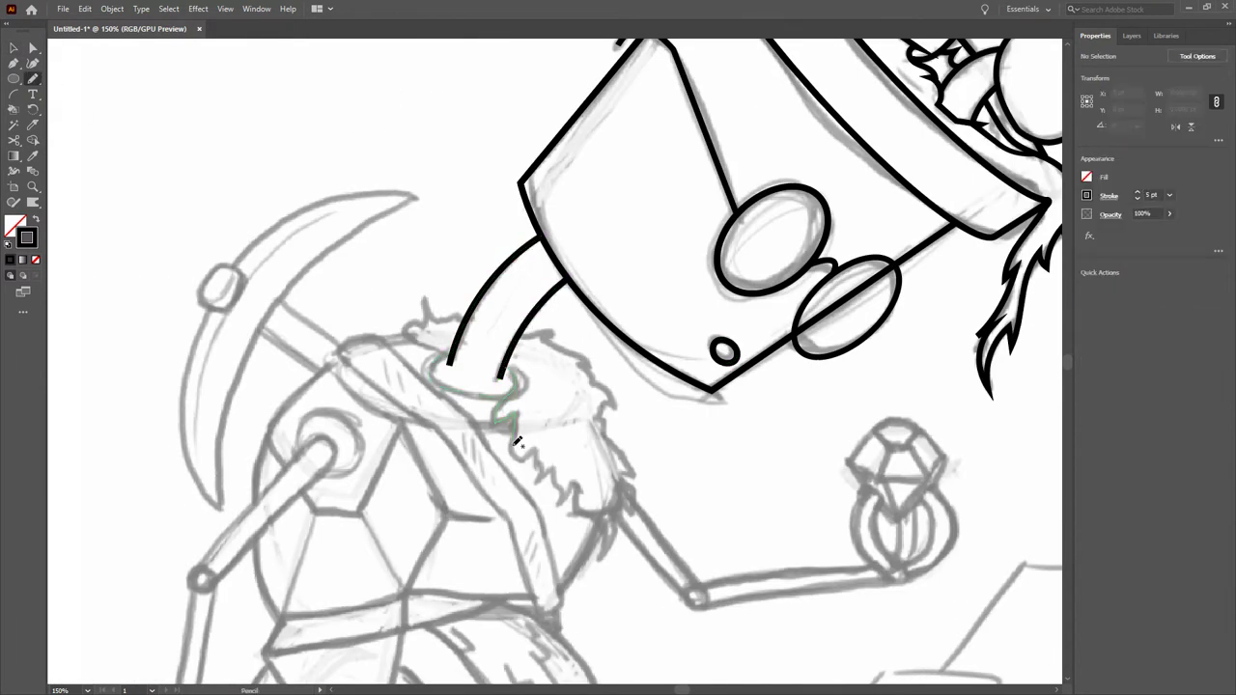
pyautogui.moveTo(517, 441); pyautogui.dragTo(555, 330)
pyautogui.moveTo(409, 325); pyautogui.dragTo(462, 328)
pyautogui.scroll(-3, 462, 328)
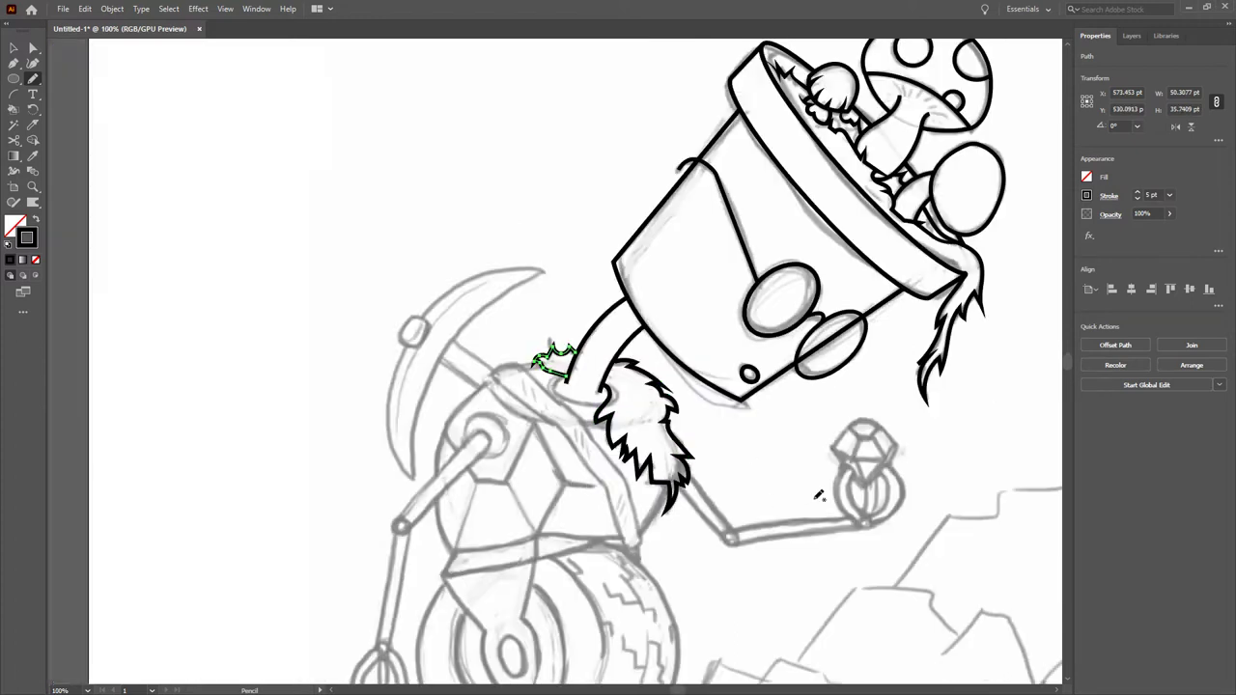
# Pen the body's top edge and the closed hexagonal gem body outline.
pyautogui.press('p')
pyautogui.click(410, 349)
pyautogui.click(521, 470)
pyautogui.click(534, 530)
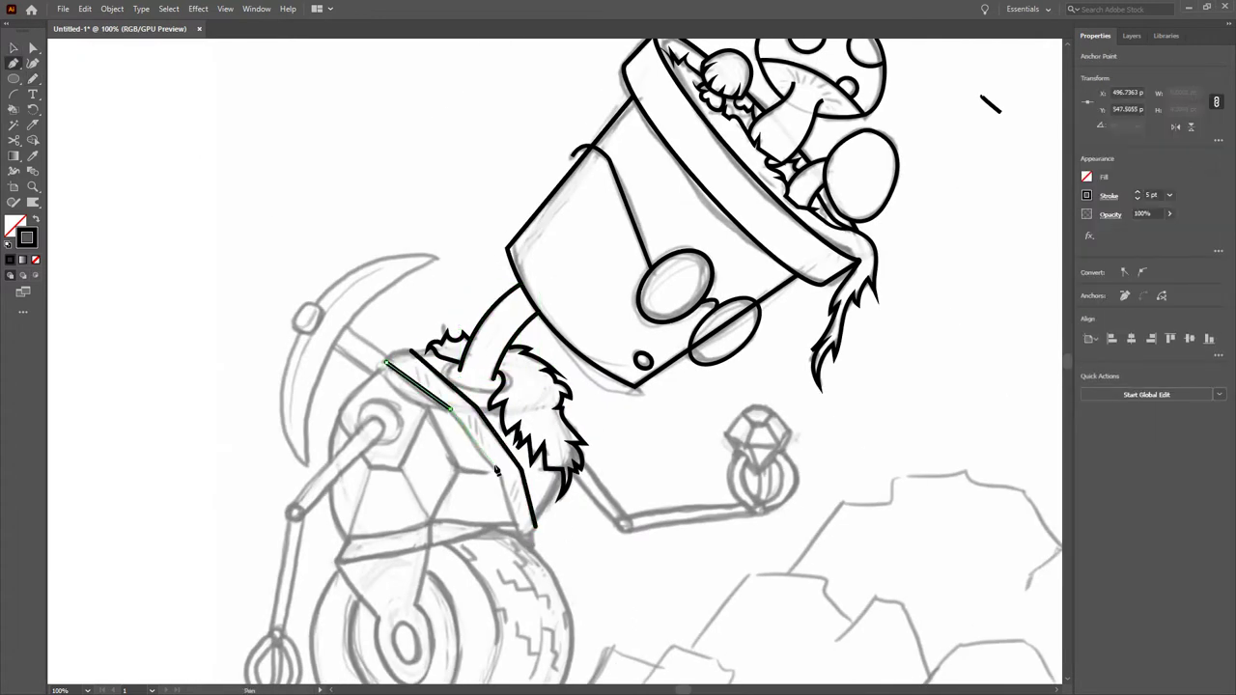
pyautogui.keyDown('ctrl'); pyautogui.click(665, 382); pyautogui.keyUp('ctrl')
pyautogui.click(386, 361)
pyautogui.click(338, 420)
pyautogui.click(454, 473)
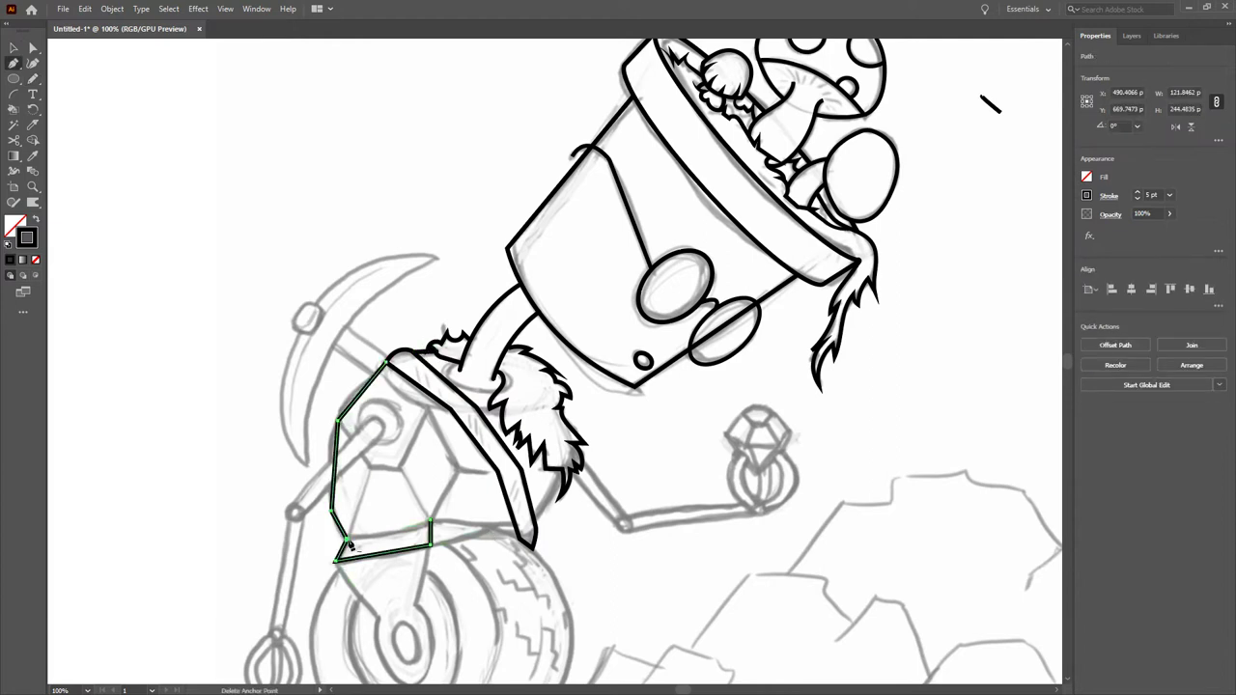
# Add the gem's inner facet lines and its bottom edge.
pyautogui.click(425, 406)
pyautogui.press('v')
pyautogui.press('p')
pyautogui.click(398, 468)
pyautogui.click(432, 522)
pyautogui.click(343, 539)
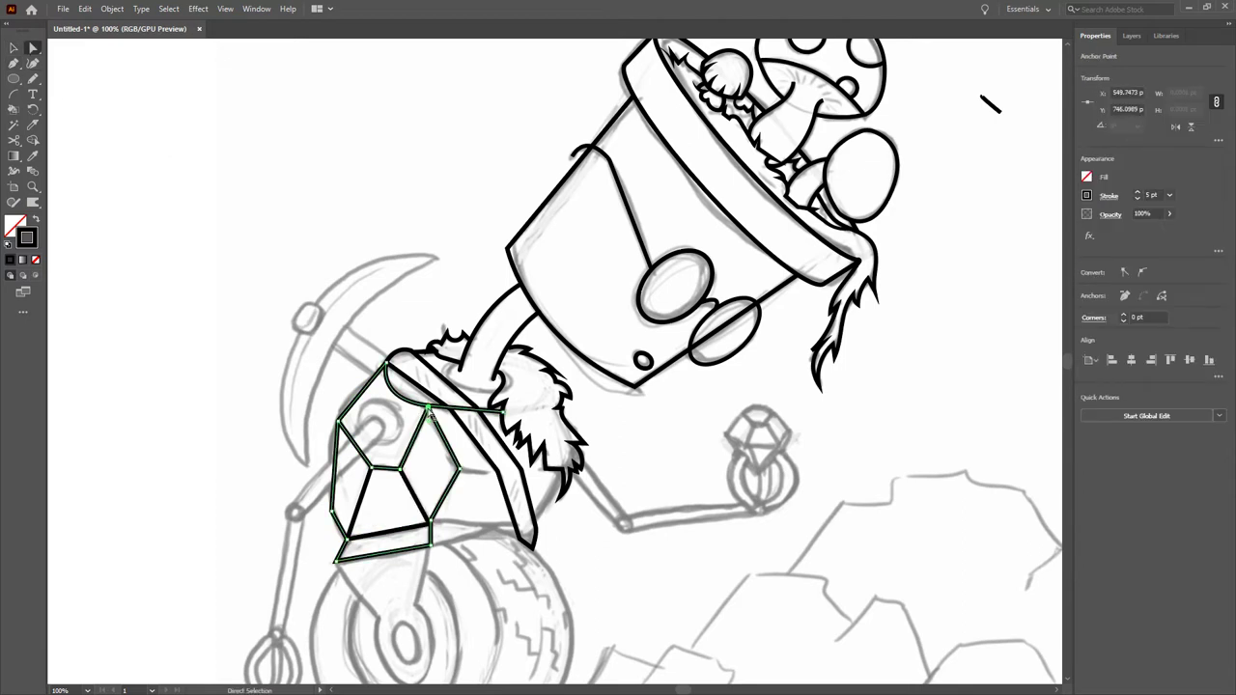
pyautogui.click(432, 522)
pyautogui.click(516, 524)
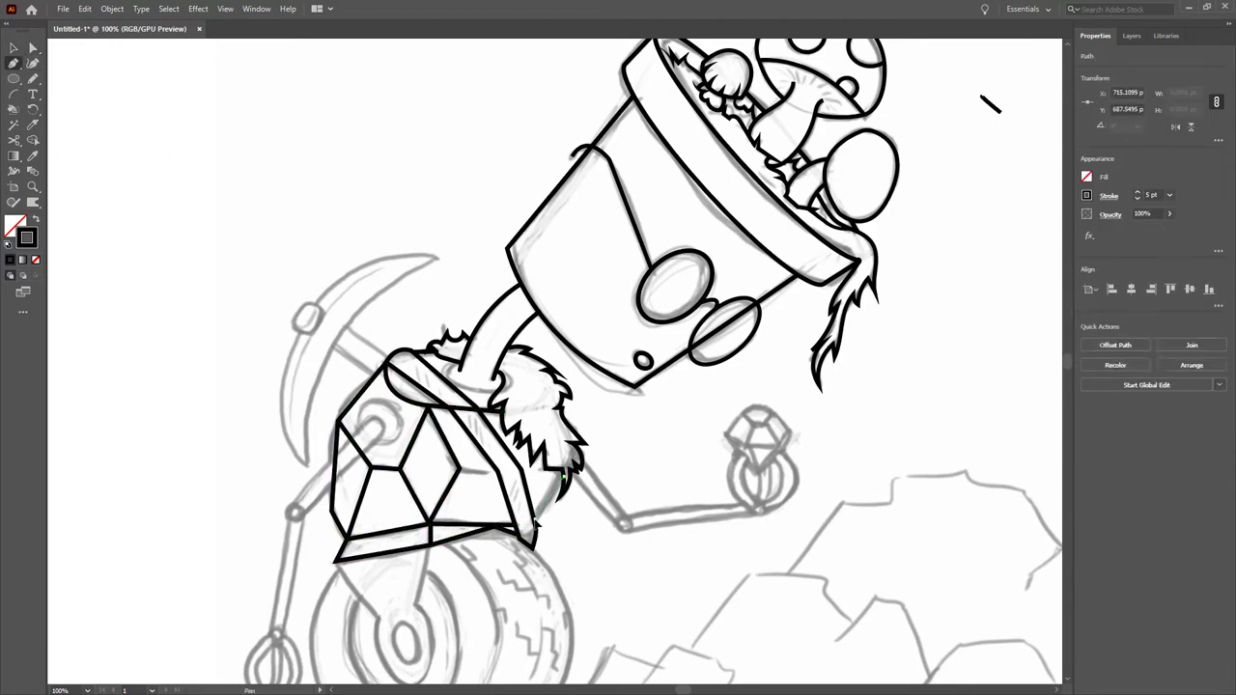
# Draw the segment and two spoke lines from the body down to the wheel hub.
pyautogui.moveTo(566, 477); pyautogui.dragTo(585, 400)
pyautogui.click(449, 450)
pyautogui.click(432, 529)
pyautogui.click(358, 487)
pyautogui.click(398, 533)
pyautogui.hotkey('ctrl', 'z')
# Draw concentric hub ellipses and the outer rim, copying the rim right for the tire's back.
pyautogui.press('l')
pyautogui.moveTo(396, 529); pyautogui.dragTo(449, 608)
pyautogui.moveTo(449, 531); pyautogui.dragTo(440, 537)
pyautogui.moveTo(367, 491); pyautogui.dragTo(477, 641)
pyautogui.moveTo(328, 458); pyautogui.dragTo(524, 668)
pyautogui.moveTo(425, 565); pyautogui.dragTo(502, 570)
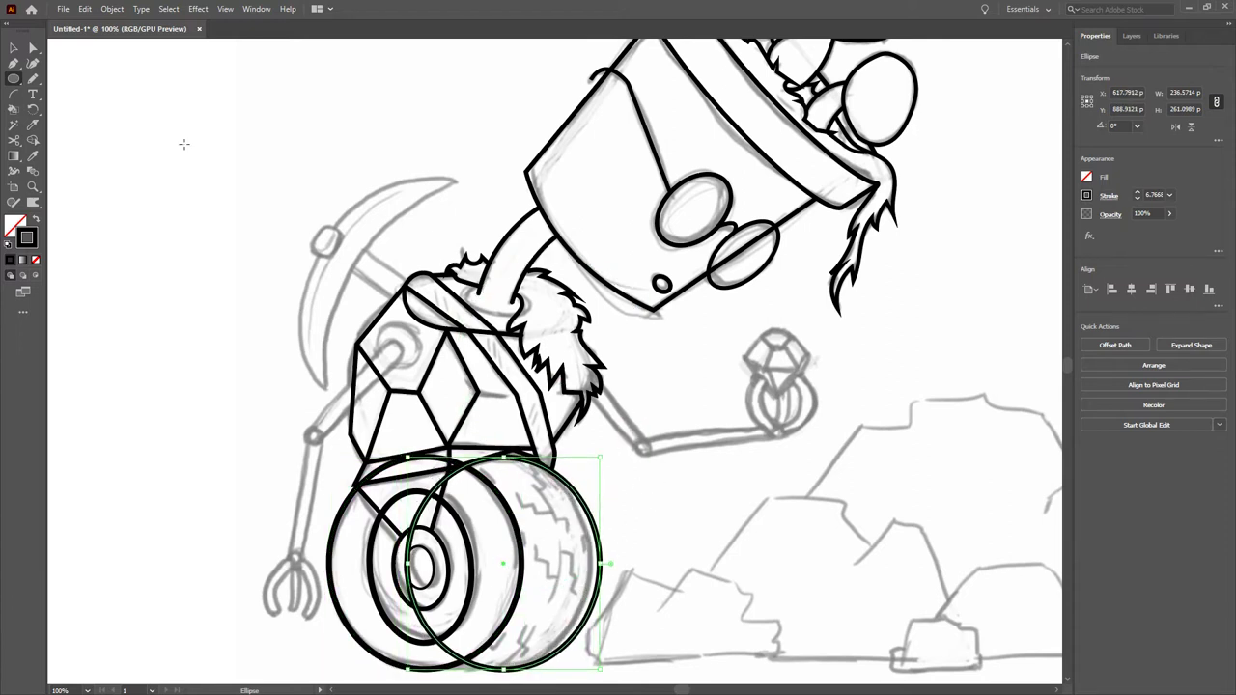
# Hide the back ellipse's arc inside the front wheel.
pyautogui.press('v')
pyautogui.click(684, 487)
pyautogui.click(509, 566)
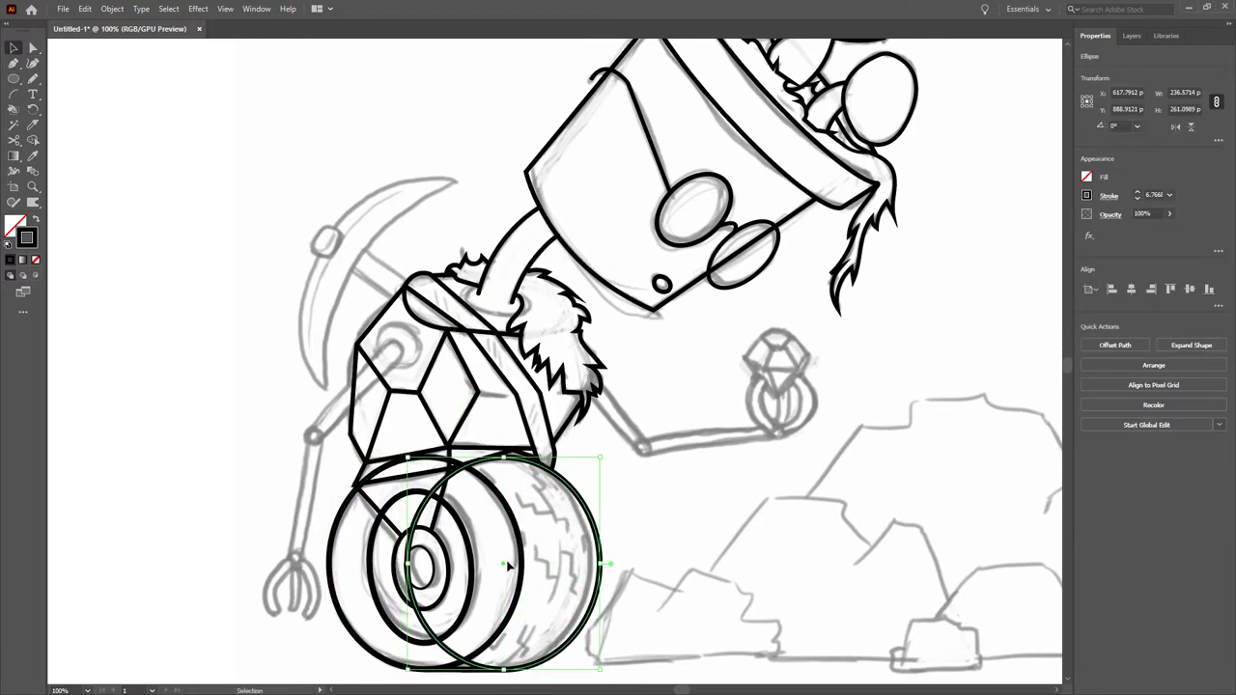
pyautogui.click(634, 544)
# Pencil tread strokes on the tire and taper the arcs with the Width tool.
pyautogui.press('n')
pyautogui.moveTo(543, 489); pyautogui.dragTo(551, 601)
pyautogui.press('a')
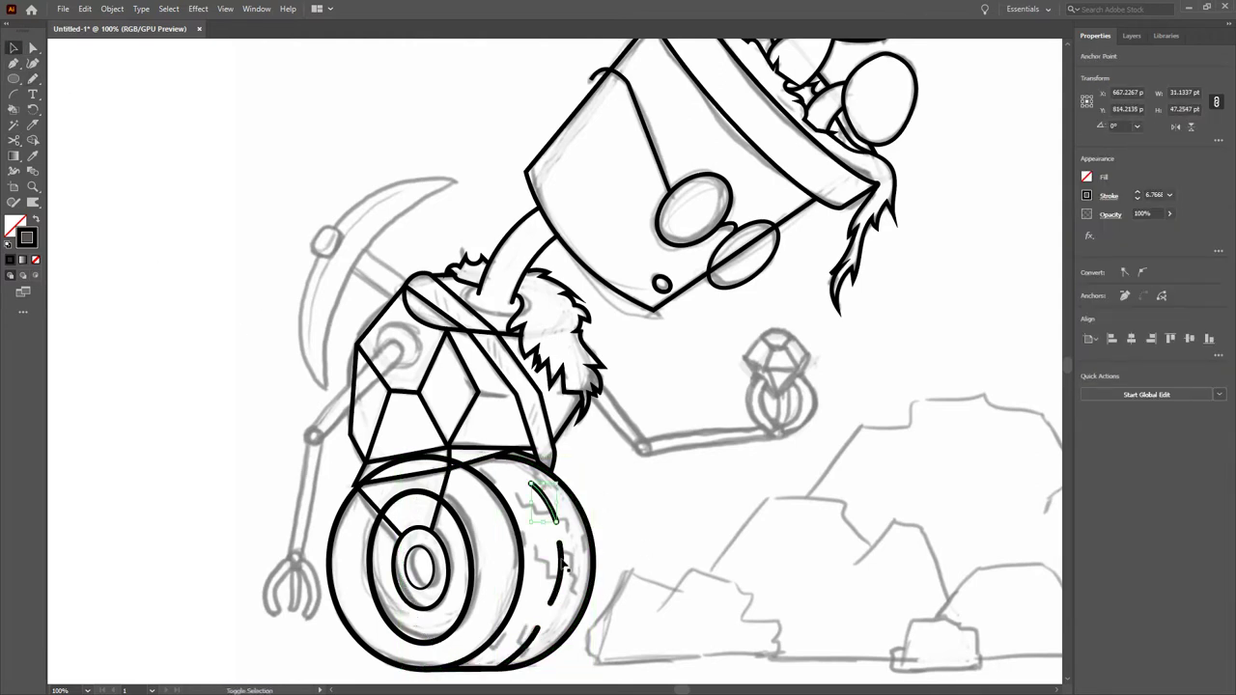
pyautogui.scroll(3, 567, 570)
pyautogui.click(480, 577)
pyautogui.hotkey('shift', 'w')
pyautogui.moveTo(454, 591); pyautogui.dragTo(446, 584)
pyautogui.moveTo(568, 367); pyautogui.dragTo(560, 367)
pyautogui.moveTo(553, 205); pyautogui.dragTo(556, 218)
pyautogui.scroll(-5, 570, 374)
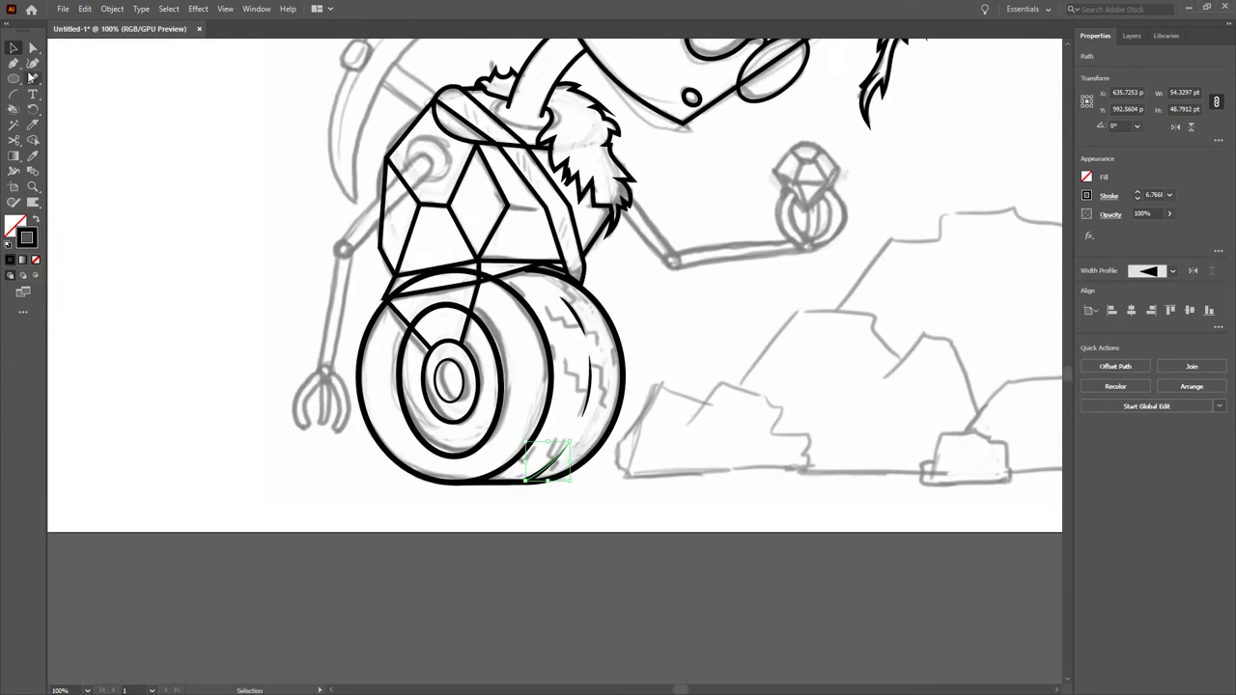
pyautogui.scroll(3, 599, 193)
# Pen a zigzag tread crack across the tire, discarding an unwanted bottom mark.
pyautogui.press('p')
pyautogui.click(590, 181)
pyautogui.click(638, 220)
pyautogui.click(637, 169)
pyautogui.click(663, 212)
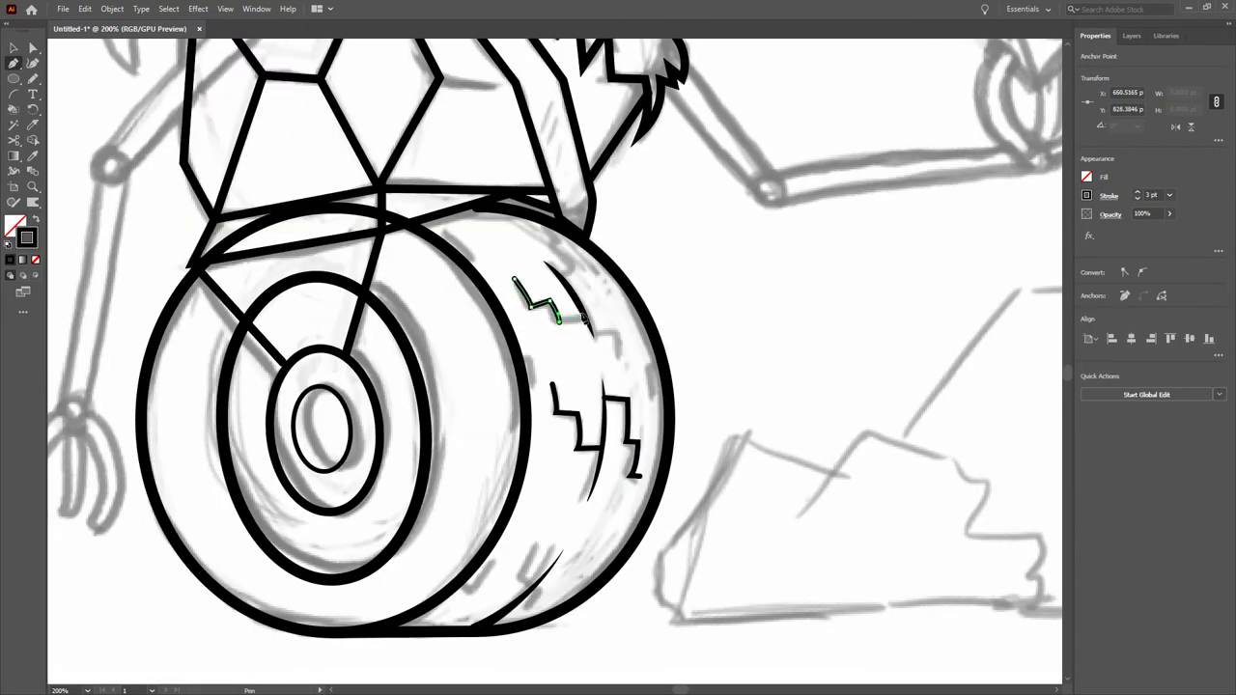
pyautogui.click(584, 319)
pyautogui.click(618, 334)
pyautogui.click(619, 356)
pyautogui.press('Escape')
pyautogui.click(497, 562)
pyautogui.click(462, 587)
pyautogui.hotkey('ctrl', 'z')
# Taper the small middle tread stroke with the Width tool.
pyautogui.scroll(3, 601, 338)
pyautogui.press('v')
pyautogui.click(588, 359)
pyautogui.hotkey('shift', 'w')
pyautogui.moveTo(591, 394); pyautogui.dragTo(585, 390)
pyautogui.scroll(-3, 709, 461)
pyautogui.scroll(-5, 470, 372)
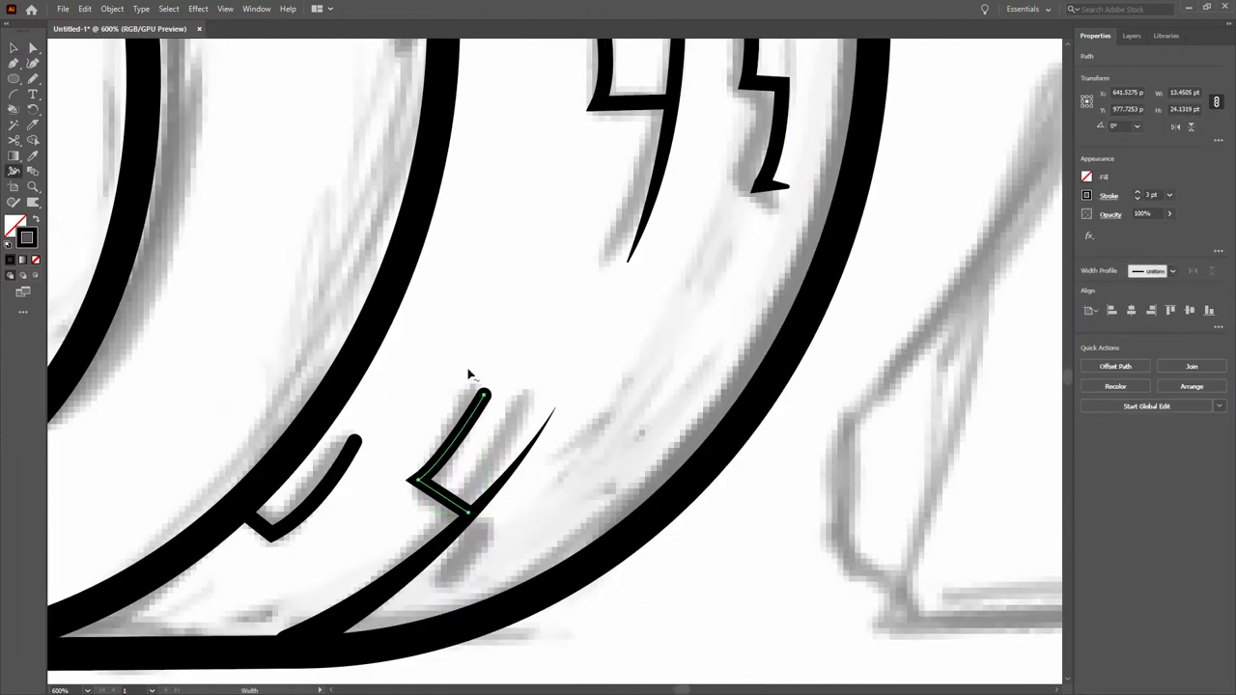
pyautogui.scroll(-3, 593, 571)
pyautogui.scroll(3, 414, 205)
# Cut the wheel ellipse at its upper left with Scissors.
pyautogui.press('c')
pyautogui.click(417, 207)
pyautogui.press('v')
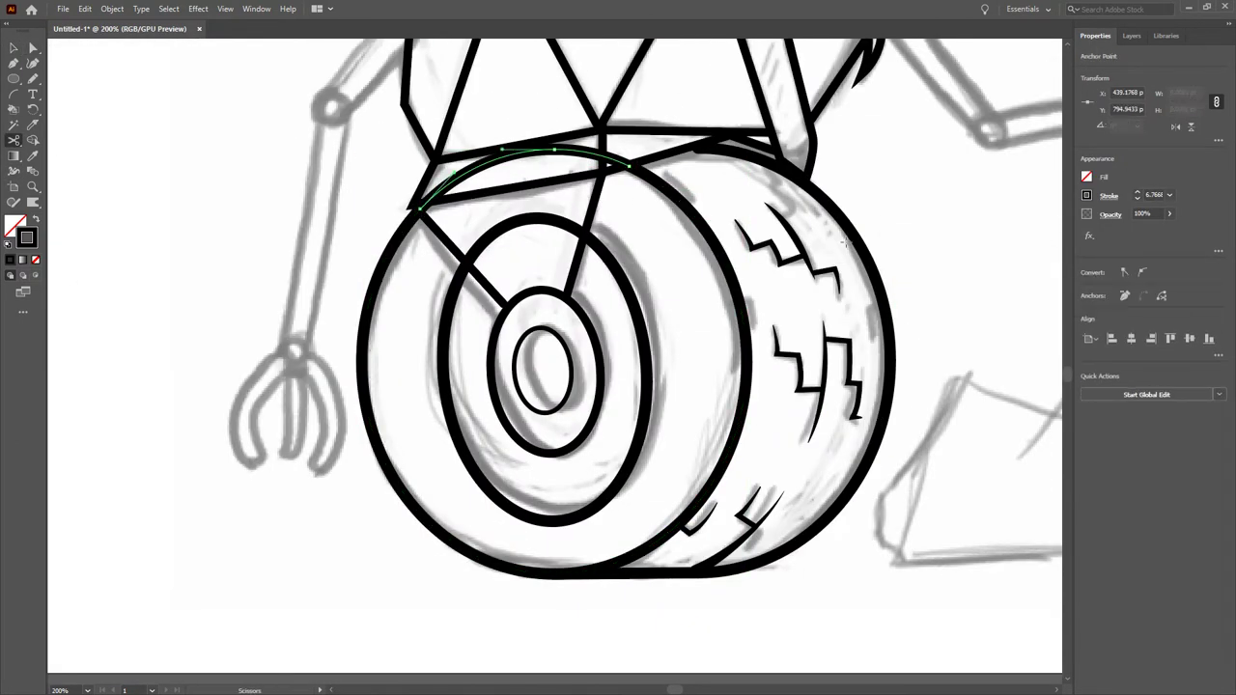
pyautogui.click(754, 217)
pyautogui.hotkey('ctrl', '-')
pyautogui.scroll(3, 688, 364)
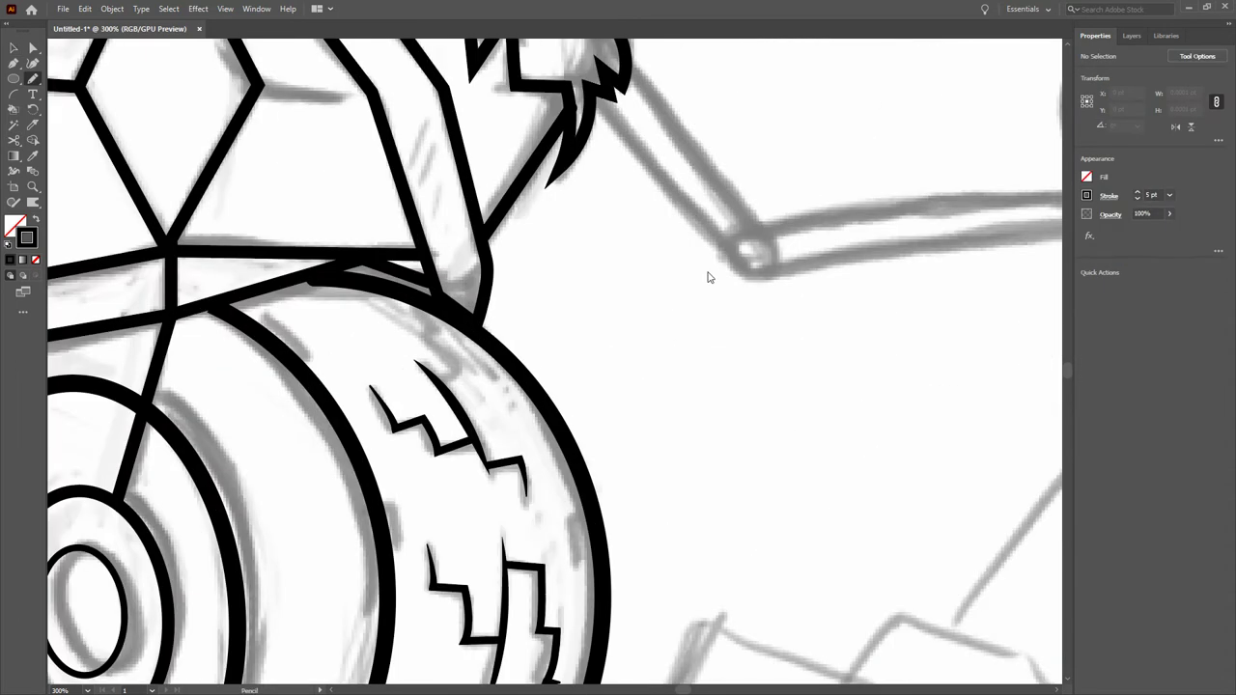
pyautogui.scroll(2, 706, 270)
# Pencil a solid black sliver along the gem body's bottom edge.
pyautogui.press('n')
pyautogui.moveTo(361, 311); pyautogui.dragTo(529, 304)
pyautogui.hotkey('shift', 'x')
pyautogui.moveTo(338, 385); pyautogui.dragTo(296, 460)
pyautogui.hotkey('shift', 'x')
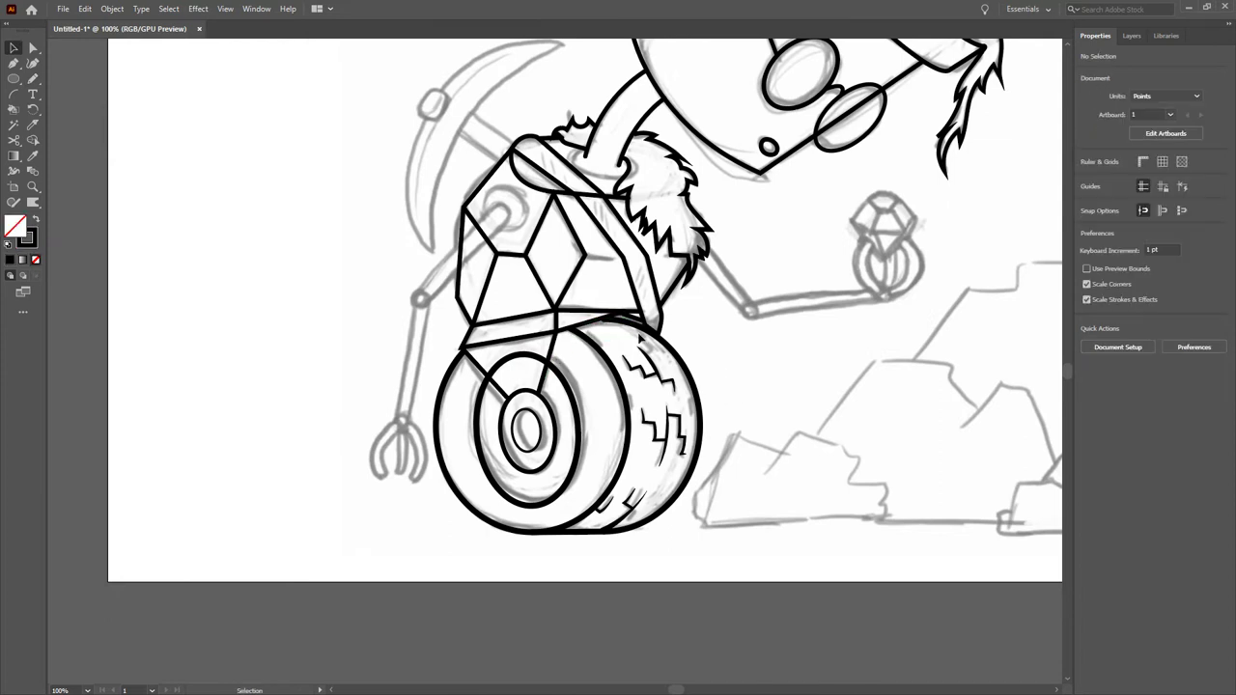
pyautogui.press('a')
pyautogui.scroll(3, 639, 338)
pyautogui.click(676, 313)
pyautogui.click(663, 344)
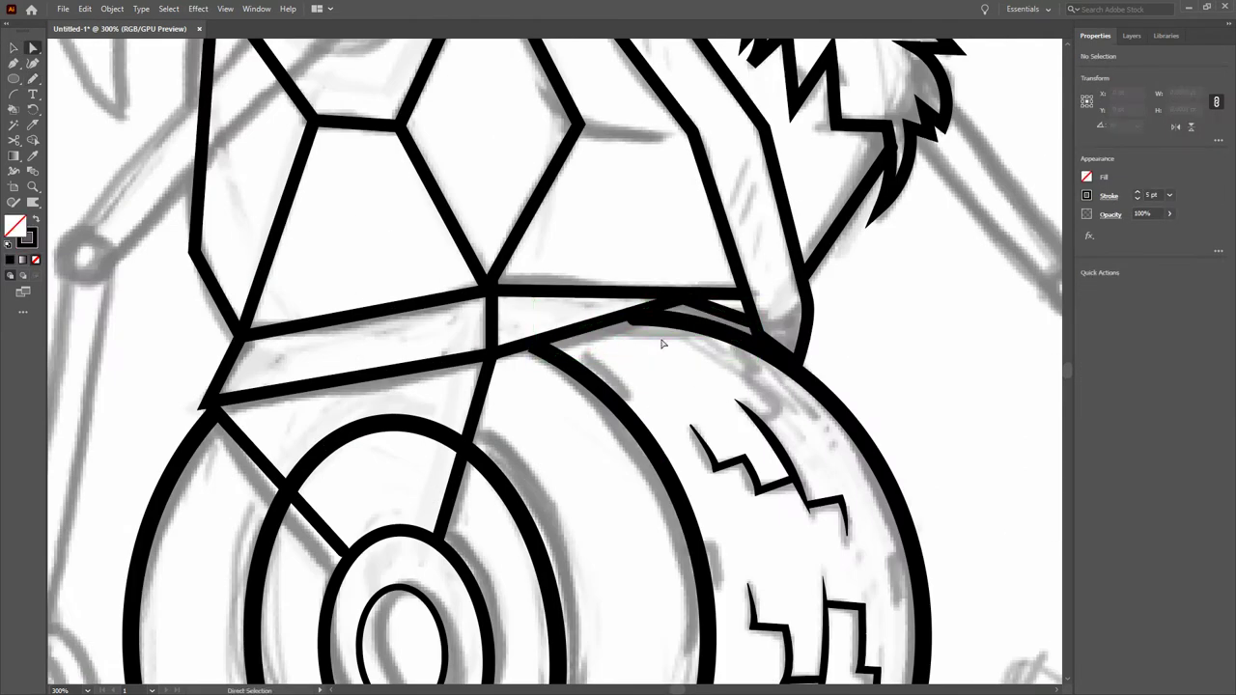
# Draw a short stroke between body and wheel and cut the gem's edge path.
pyautogui.moveTo(573, 365); pyautogui.dragTo(668, 333)
pyautogui.scroll(-5, 544, 302)
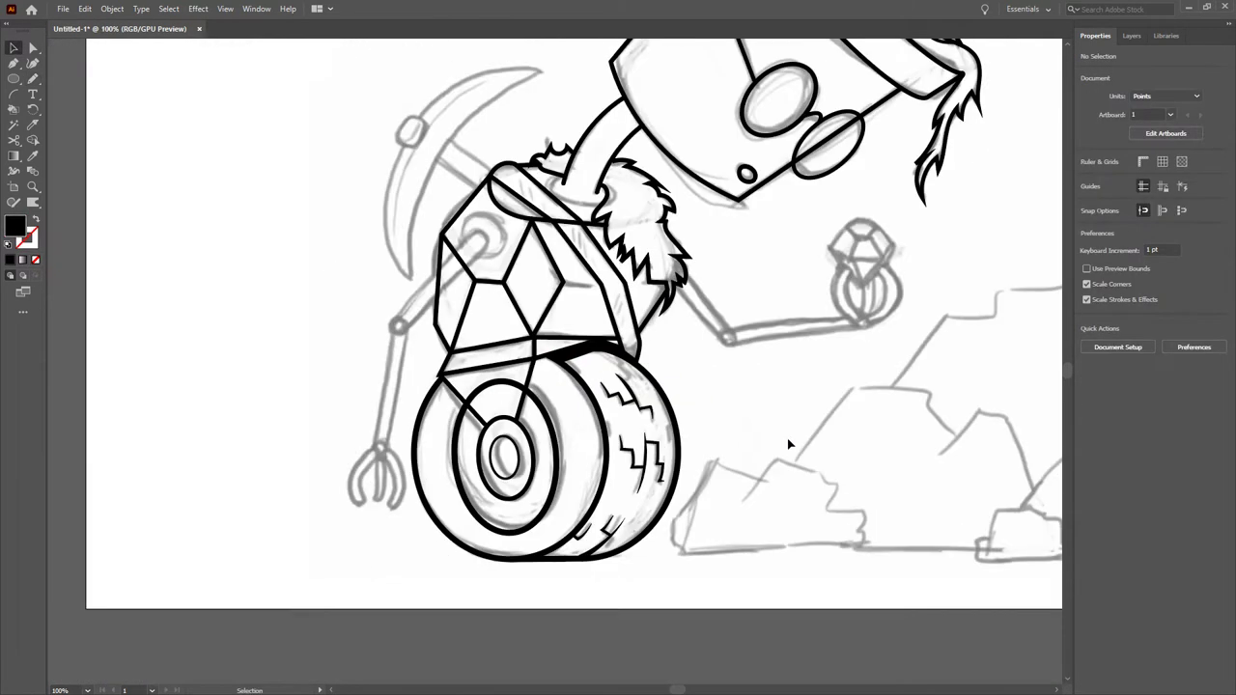
pyautogui.scroll(3, 544, 302)
pyautogui.press('c')
pyautogui.click(544, 302)
# Draw the shoulder and elbow joint circles as ellipses.
pyautogui.press('l')
pyautogui.moveTo(367, 248); pyautogui.dragTo(433, 314)
pyautogui.moveTo(212, 452)
pyautogui.mouseDown()
pyautogui.moveTo(257, 496)
pyautogui.moveTo(325, 502)
pyautogui.mouseUp()
pyautogui.scroll(-5, 234, 474)
pyautogui.scroll(5, 303, 480)
pyautogui.hscroll(5, 768, 407)
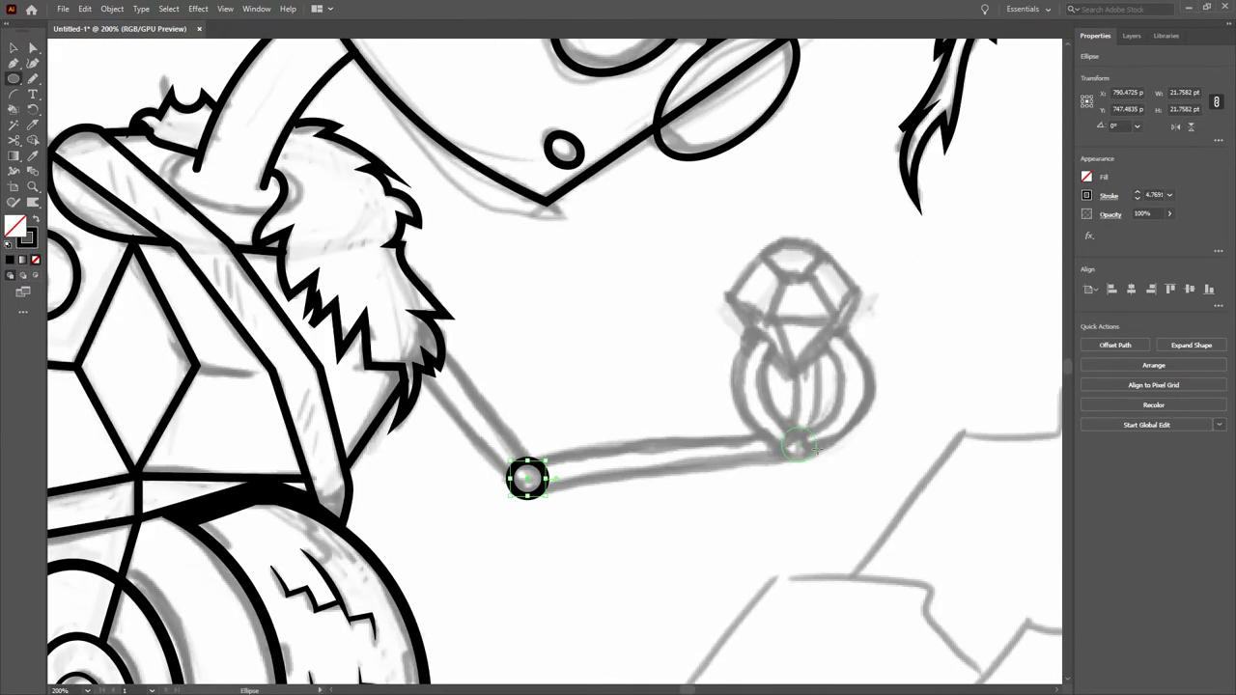
pyautogui.hscroll(-6, 530, 474)
# Pen the upper arm, forearm and other arm segments connecting the joints.
pyautogui.press('p')
pyautogui.click(442, 465)
pyautogui.click(603, 289)
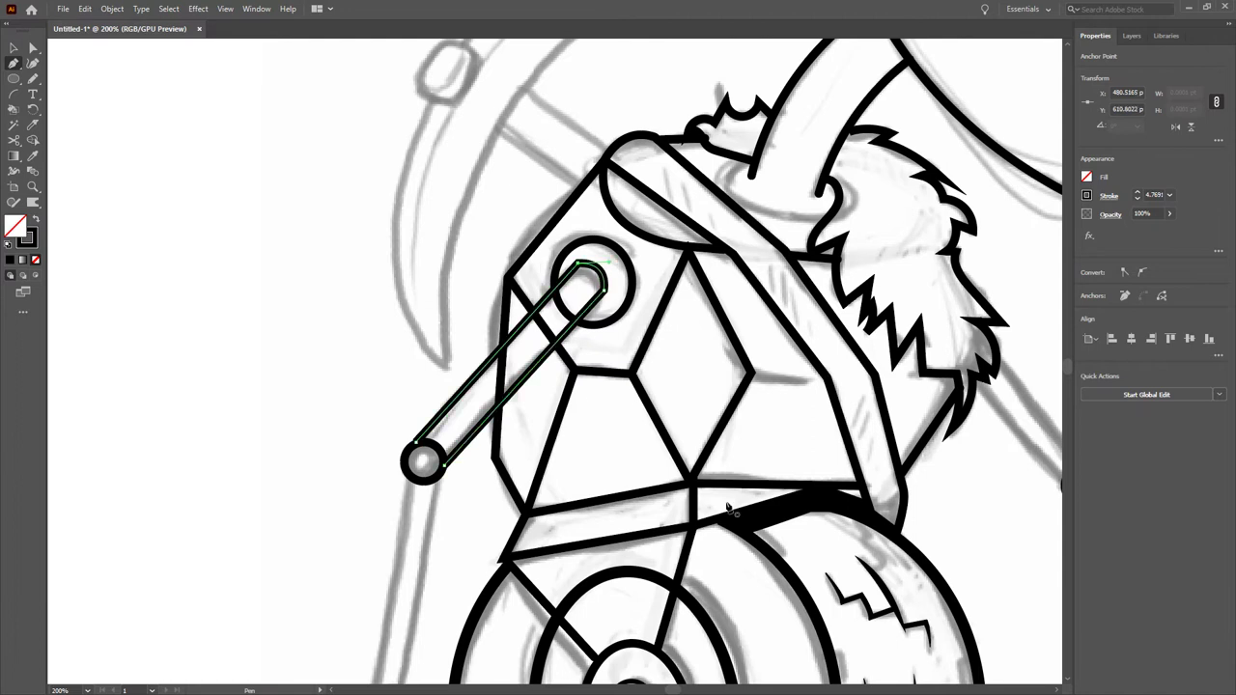
pyautogui.scroll(-3, 729, 509)
pyautogui.click(512, 290)
pyautogui.click(474, 543)
pyautogui.scroll(3, 483, 386)
pyautogui.hscroll(7, 483, 387)
pyautogui.click(422, 362)
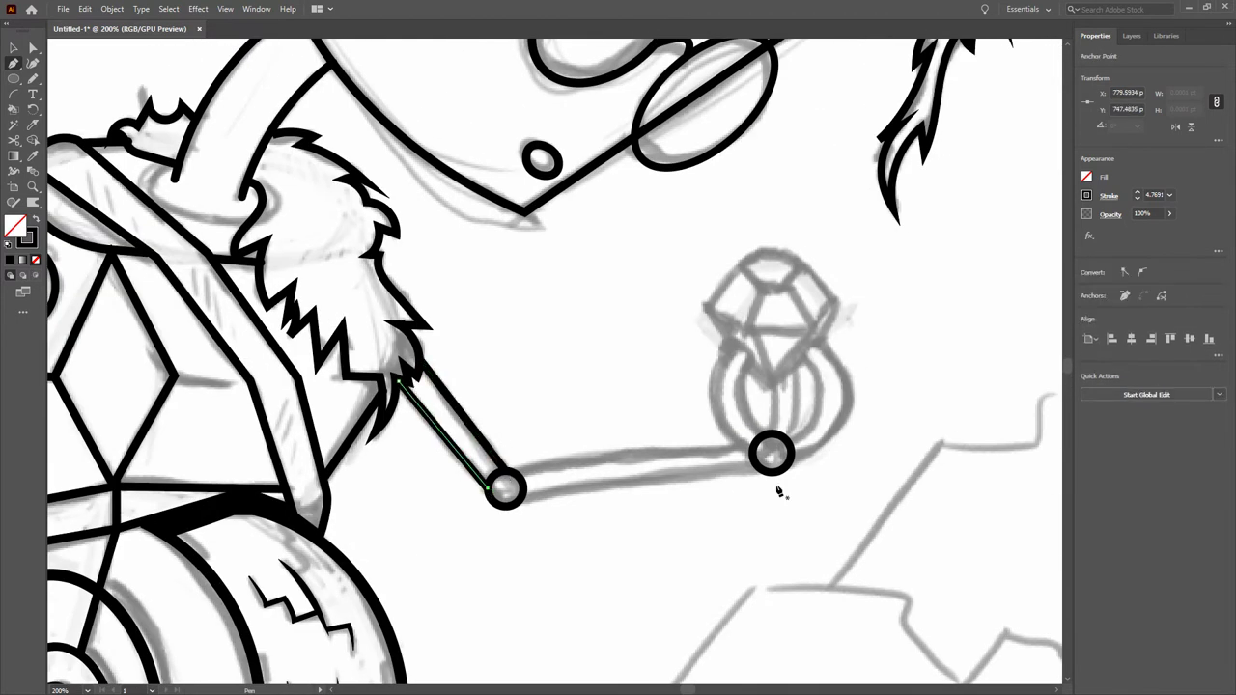
pyautogui.keyDown('ctrl'); pyautogui.click(526, 502); pyautogui.keyUp('ctrl')
pyautogui.hscroll(-5, 521, 497)
pyautogui.scroll(4, 521, 496)
# Pen the curved crescent pickaxe blade.
pyautogui.click(268, 662)
pyautogui.scroll(3, 483, 434)
pyautogui.moveTo(549, 324); pyautogui.dragTo(862, 181)
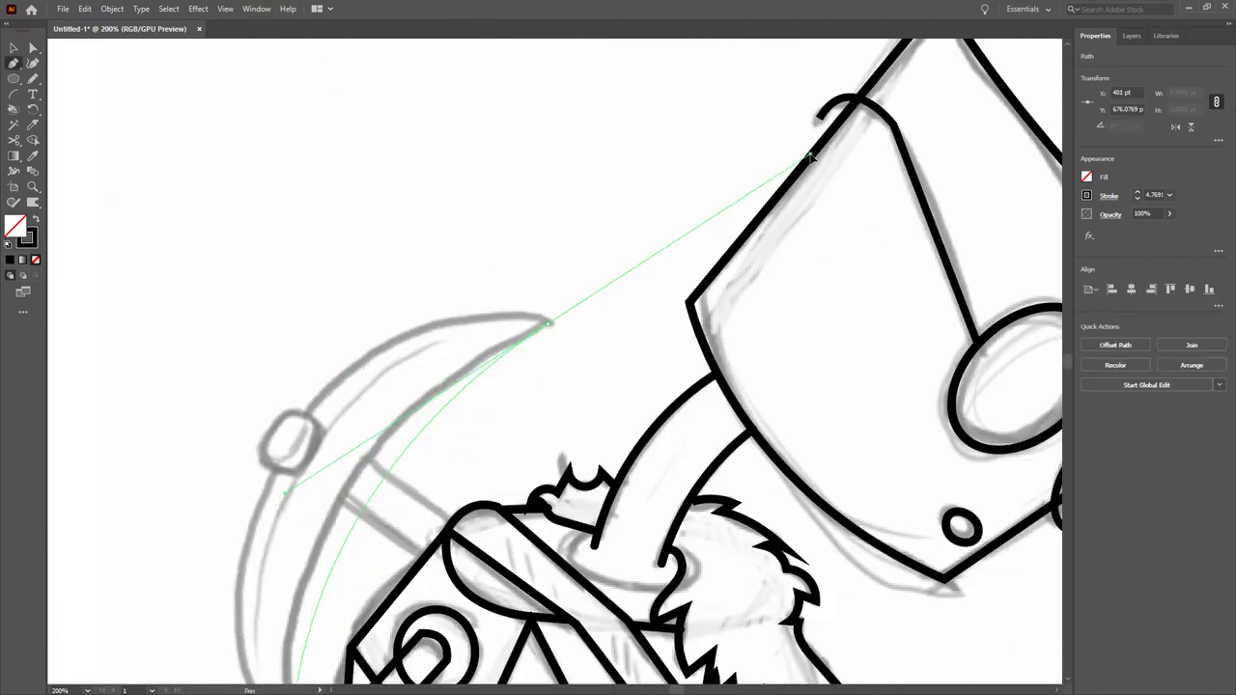
pyautogui.moveTo(495, 444); pyautogui.dragTo(611, 328)
pyautogui.press('v')
pyautogui.keyDown('ctrl'); pyautogui.click(661, 208); pyautogui.keyUp('ctrl')
pyautogui.scroll(-3, 483, 386)
# Draw the pickaxe handle's two edges and the grip band.
pyautogui.click(459, 266)
pyautogui.click(541, 329)
pyautogui.click(480, 230)
pyautogui.click(569, 290)
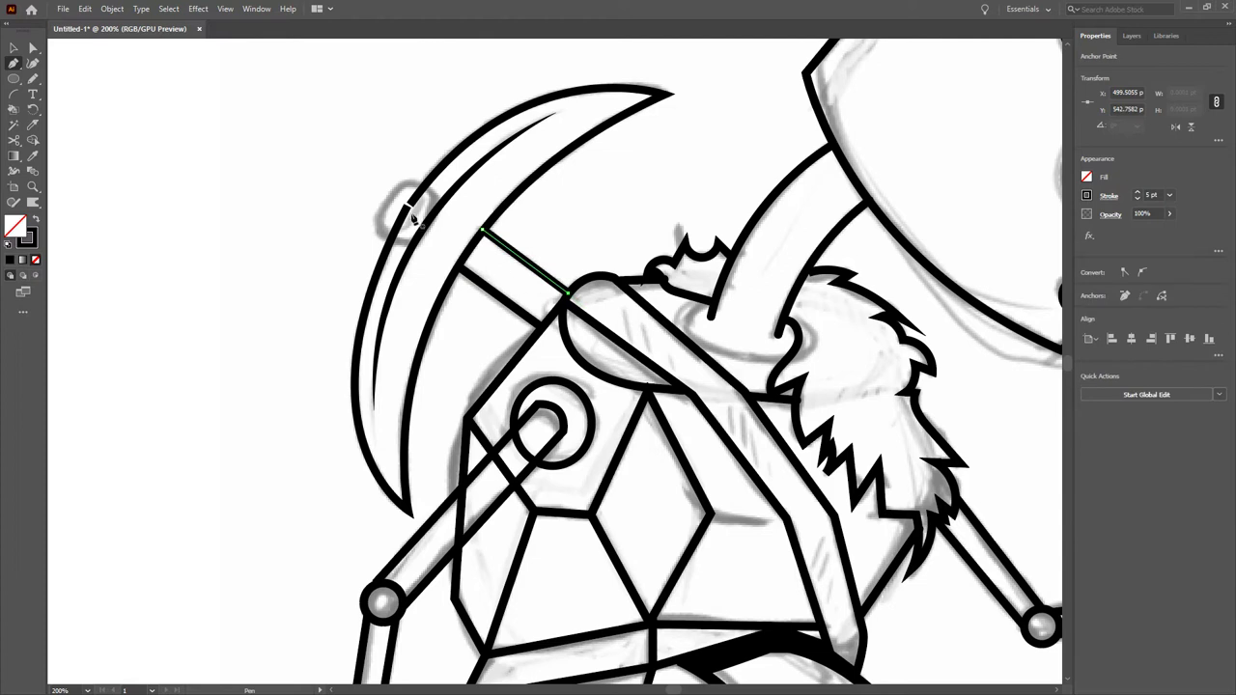
pyautogui.click(398, 182)
pyautogui.click(398, 181)
# Trim the blade path with Scissors and give the new path a 5 pt stroke.
pyautogui.press('c')
pyautogui.click(417, 203)
pyautogui.hotkey('ctrl', 'shift', 'a')
pyautogui.press('p')
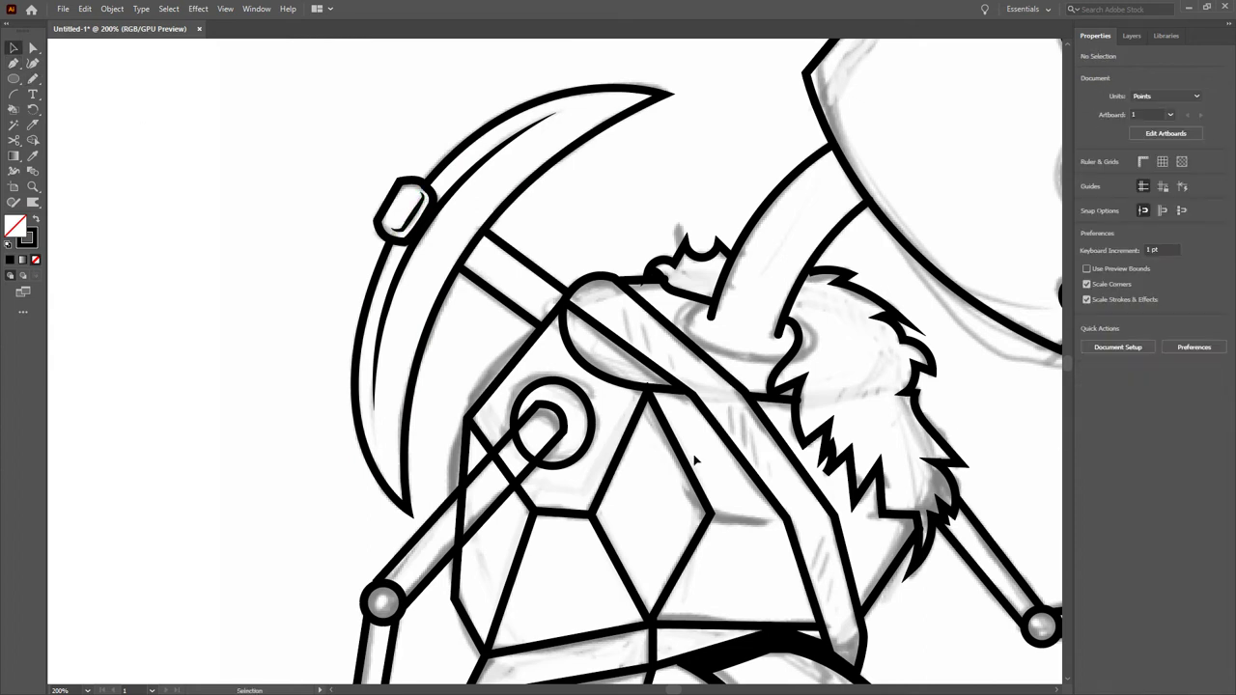
pyautogui.moveTo(923, 391)
pyautogui.mouseDown()
pyautogui.moveTo(835, 361)
pyautogui.moveTo(628, 381)
pyautogui.mouseUp()
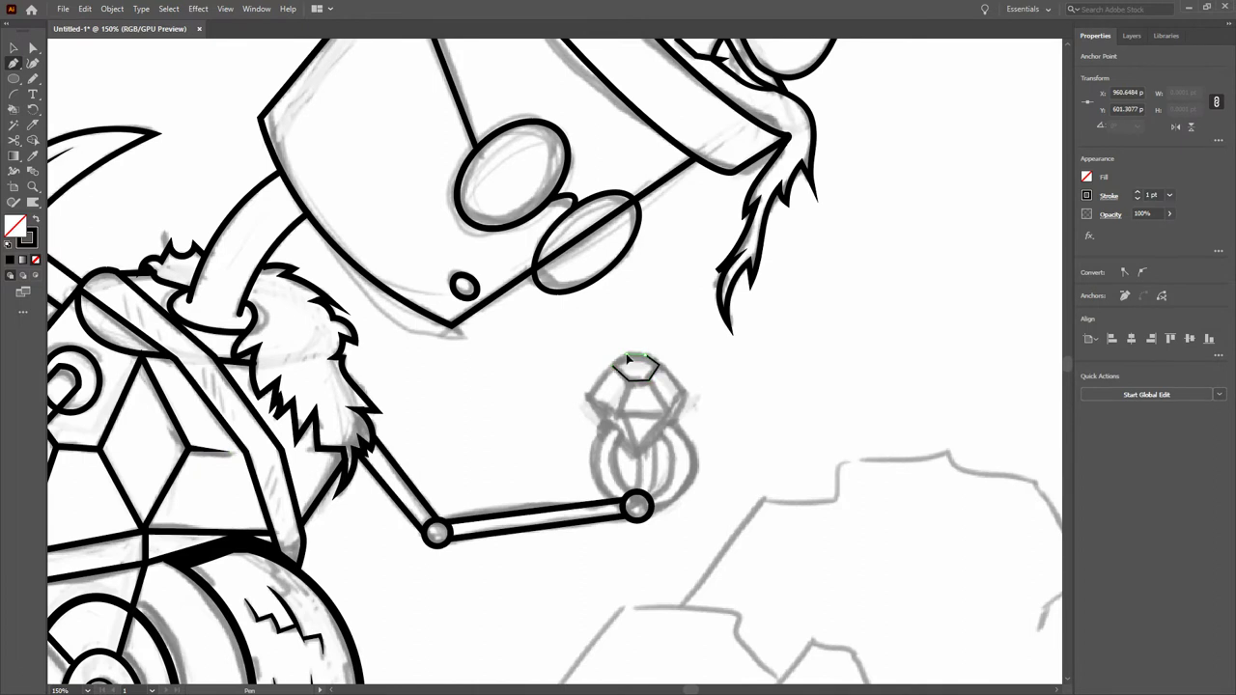
# Finish the faceted gem outline and close the ring band with a thick 11 pt right arc.
pyautogui.click(665, 414)
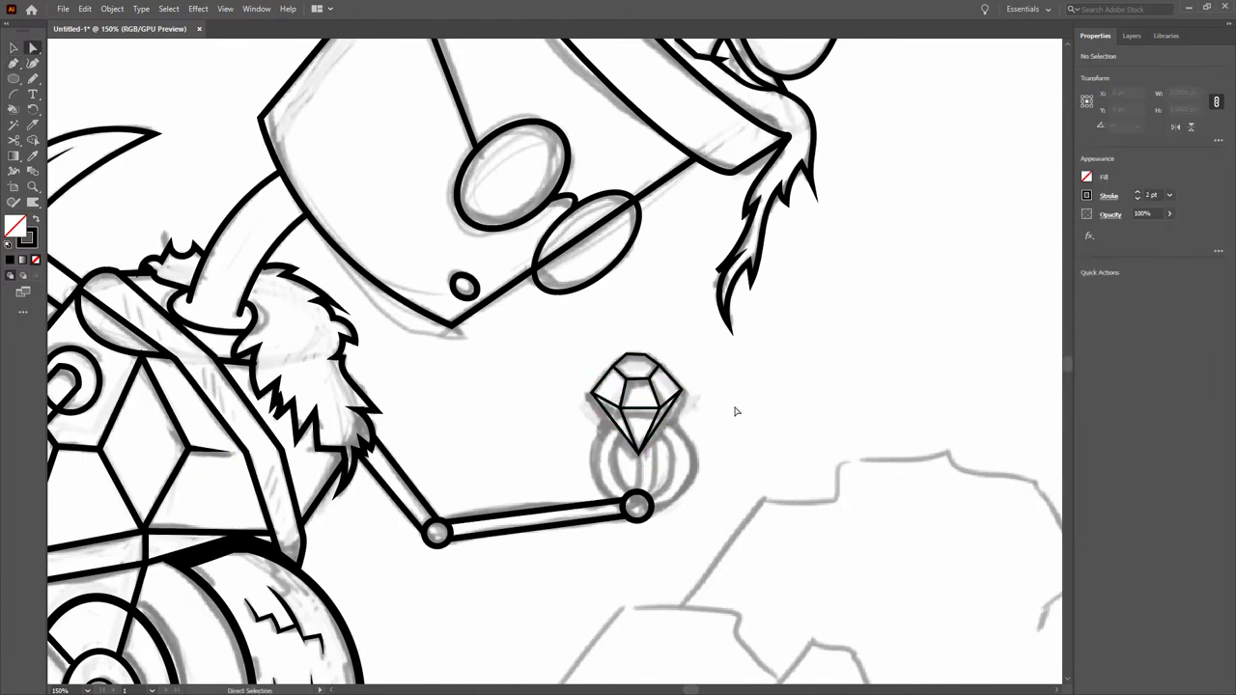
pyautogui.hotkey('ctrl', 'shift', 'z')
pyautogui.hotkey('ctrl', 'z')
pyautogui.hotkey('ctrl', 'shift', 'z')
pyautogui.click(637, 504)
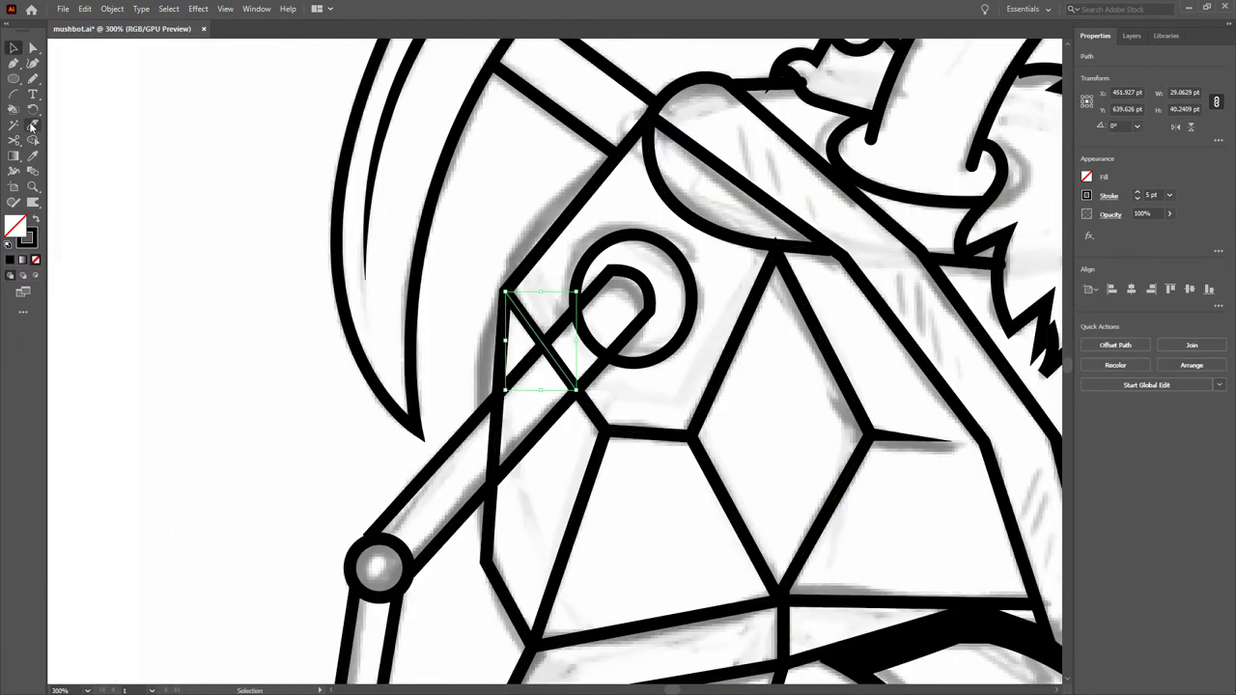
pyautogui.doubleClick(501, 309)
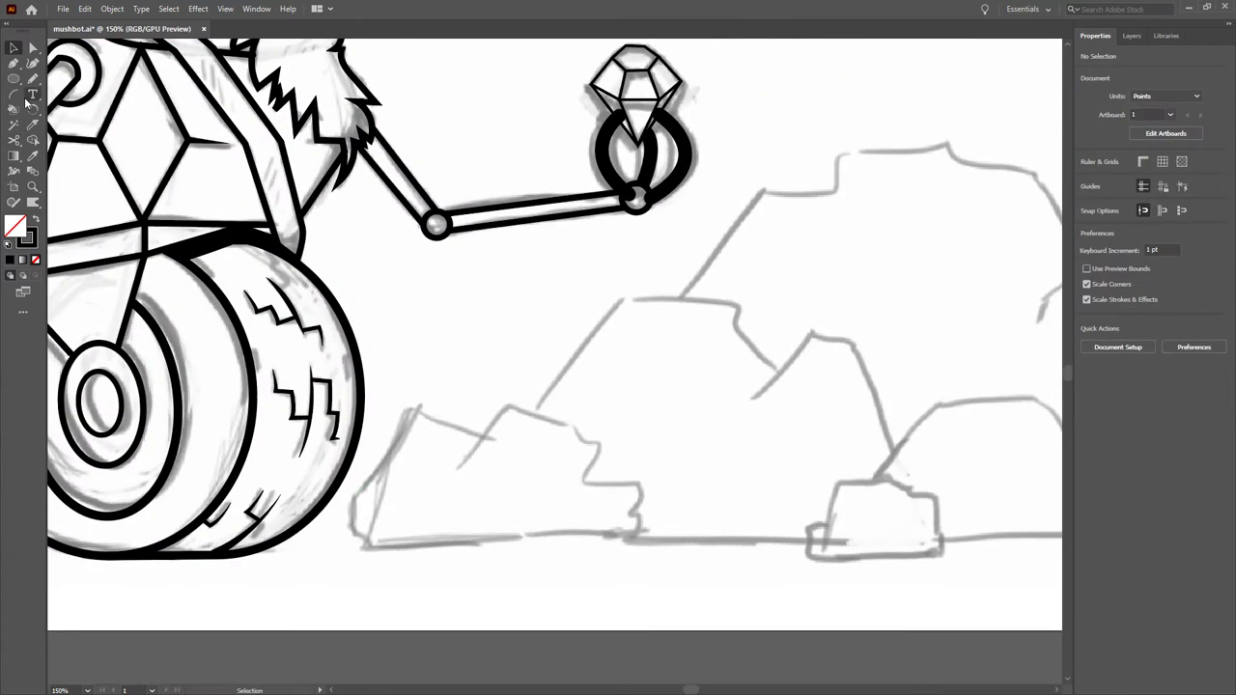
# Trace the front rock and the middle rock's cornered top edge in black outline.
pyautogui.click(412, 412)
pyautogui.click(507, 400)
pyautogui.moveTo(579, 440); pyautogui.dragTo(591, 480)
pyautogui.click(534, 410)
pyautogui.click(622, 300)
pyautogui.click(731, 302)
pyautogui.click(736, 323)
pyautogui.click(779, 369)
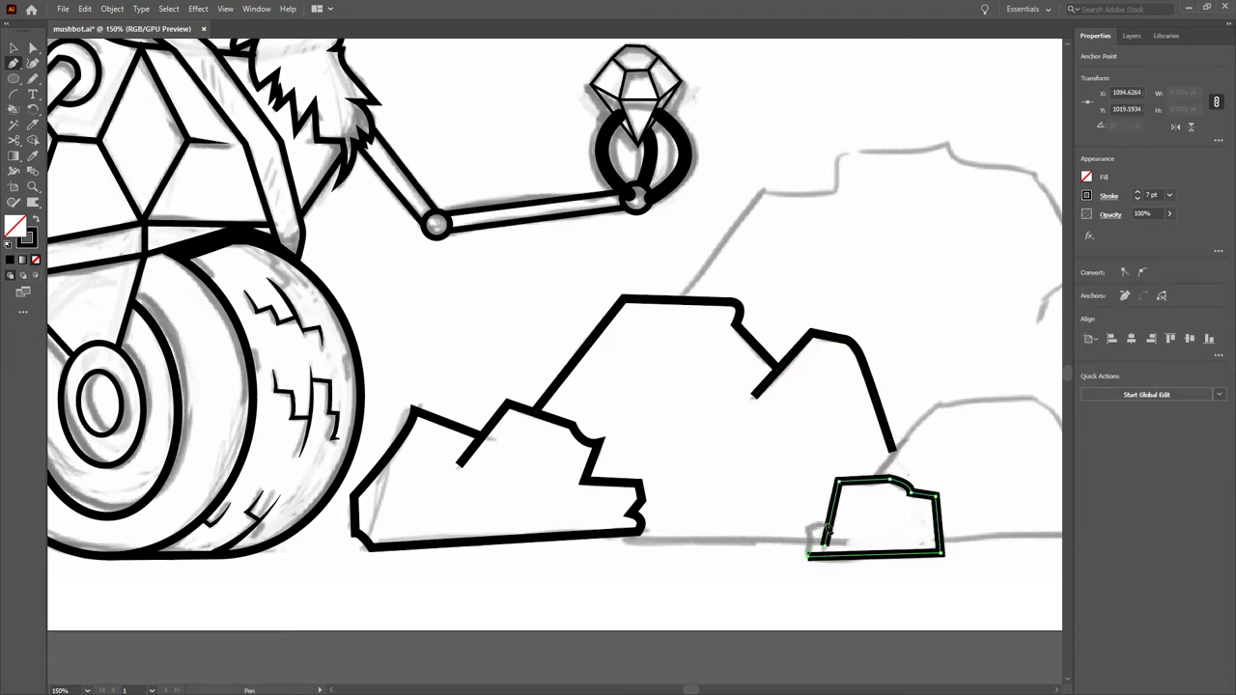
# Outline the small rock, the ground line and the zigzag edge of the back rock.
pyautogui.click(691, 467)
pyautogui.click(880, 600)
pyautogui.click(437, 365)
pyautogui.click(518, 256)
pyautogui.click(594, 220)
pyautogui.moveTo(705, 207); pyautogui.dragTo(721, 203)
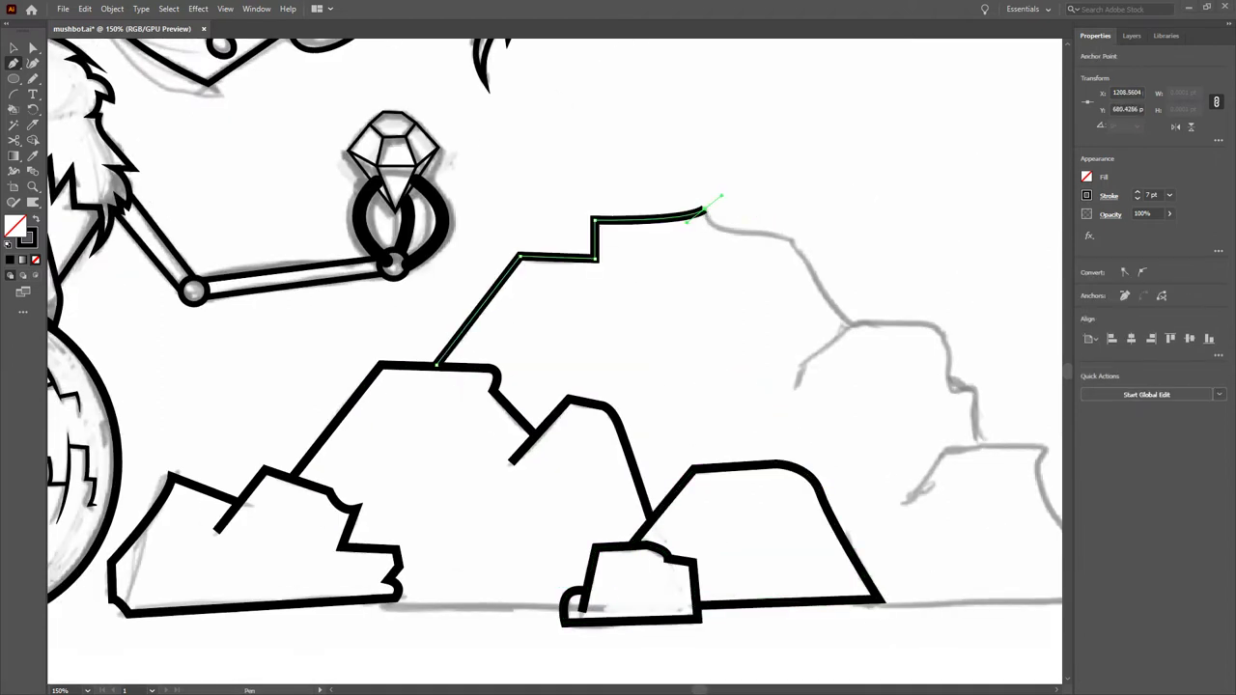
# Extend the outline along the back rocks and the rounded rightmost rock.
pyautogui.click(858, 330)
pyautogui.click(795, 380)
pyautogui.click(934, 324)
pyautogui.click(975, 444)
pyautogui.click(940, 452)
pyautogui.moveTo(1045, 450); pyautogui.dragTo(734, 442)
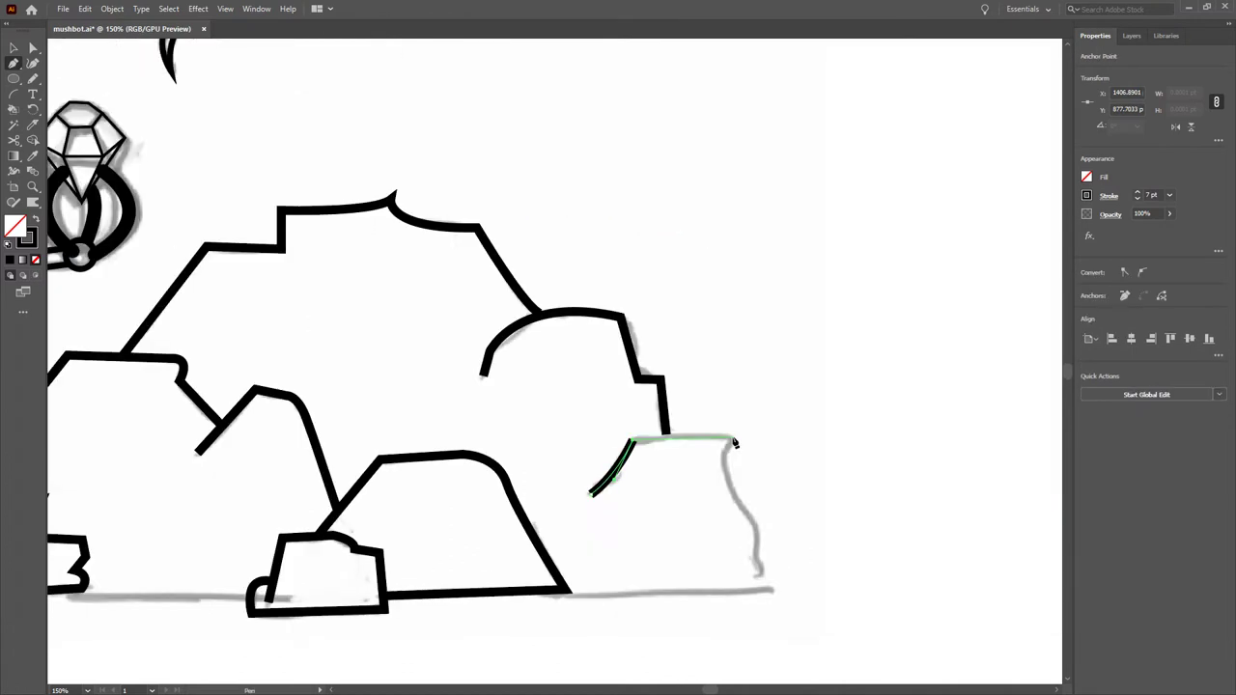
pyautogui.scroll(-3, 773, 593)
pyautogui.scroll(5, 394, 551)
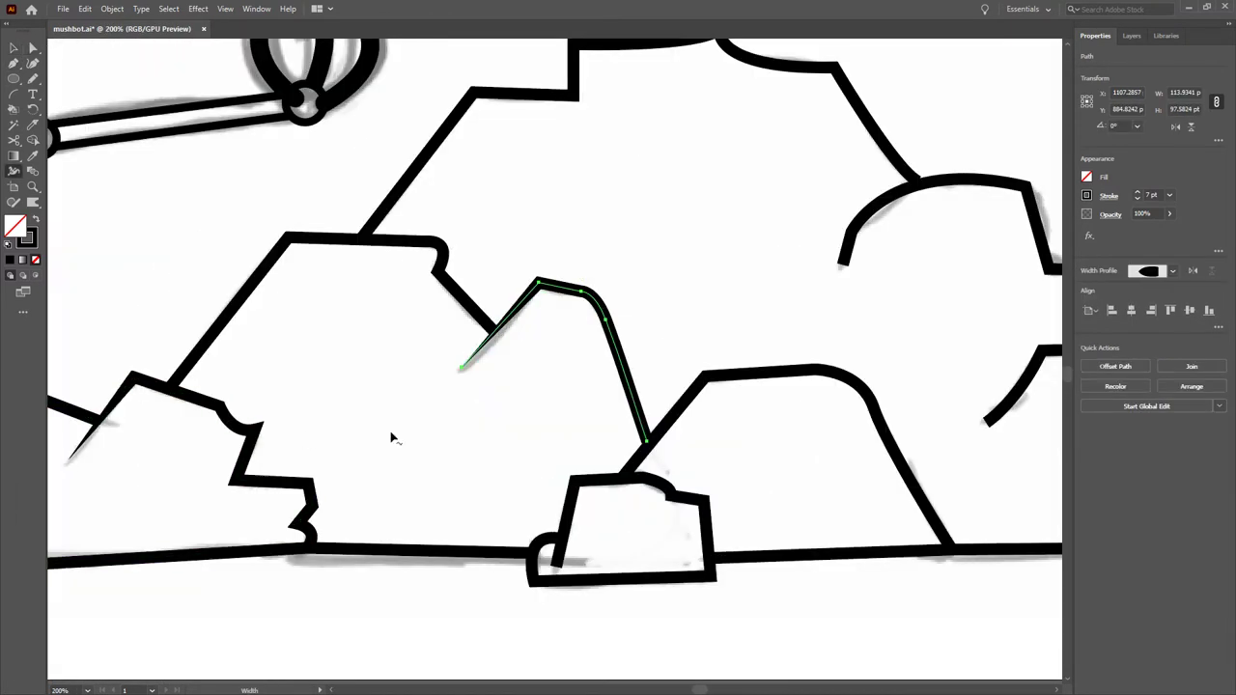
# Adjust the rock stroke widths with the Width tool and hide the pencil sketch layer.
pyautogui.hotkey('shift', 'w')
pyautogui.hotkey('ctrl', 'shift', 'a')
pyautogui.press('a')
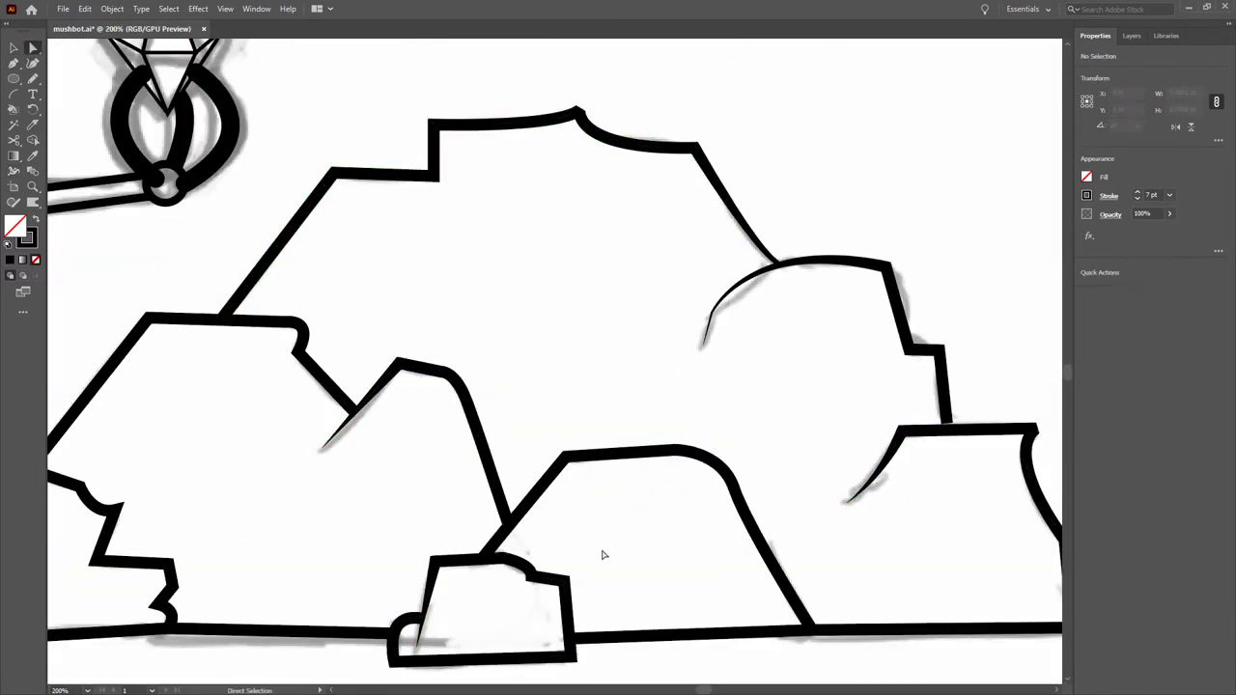
pyautogui.hotkey('ctrl', '-')
pyautogui.hotkey('ctrl', '-')
pyautogui.hotkey('ctrl', '-')
pyautogui.hotkey('ctrl', '+')
pyautogui.hotkey('ctrl', '+')
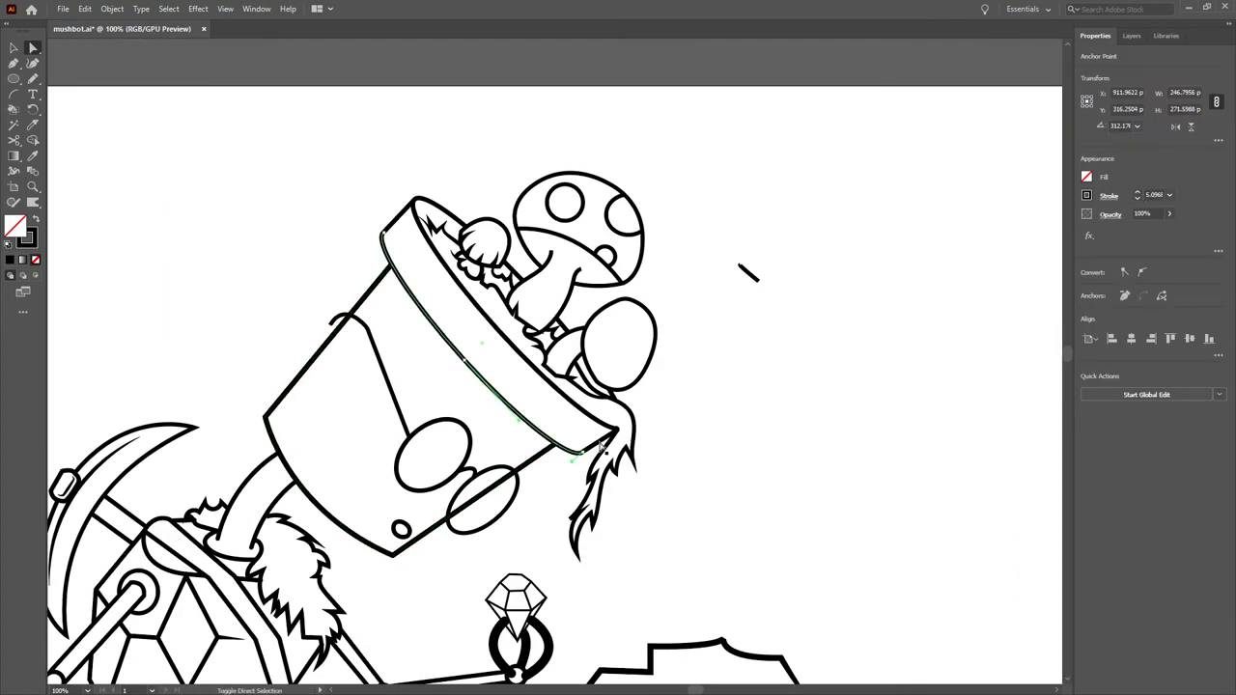
# Add an anchor to the flowerpot rim line on the robot's head.
pyautogui.moveTo(734, 384); pyautogui.dragTo(799, 229)
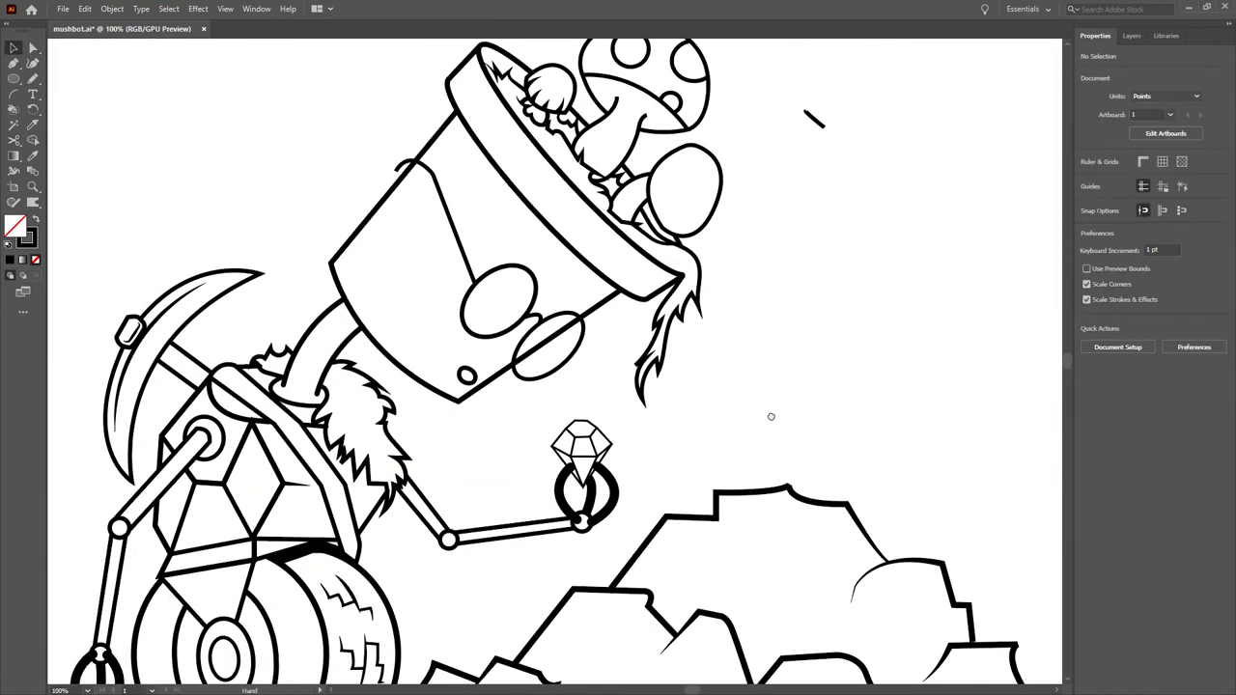
pyautogui.press('p')
pyautogui.click(550, 340)
pyautogui.press('ctrl')
pyautogui.press('a')
pyautogui.click(814, 428)
# Draw three thin gill lines under the mushroom cap.
pyautogui.moveTo(638, 100); pyautogui.dragTo(503, 251)
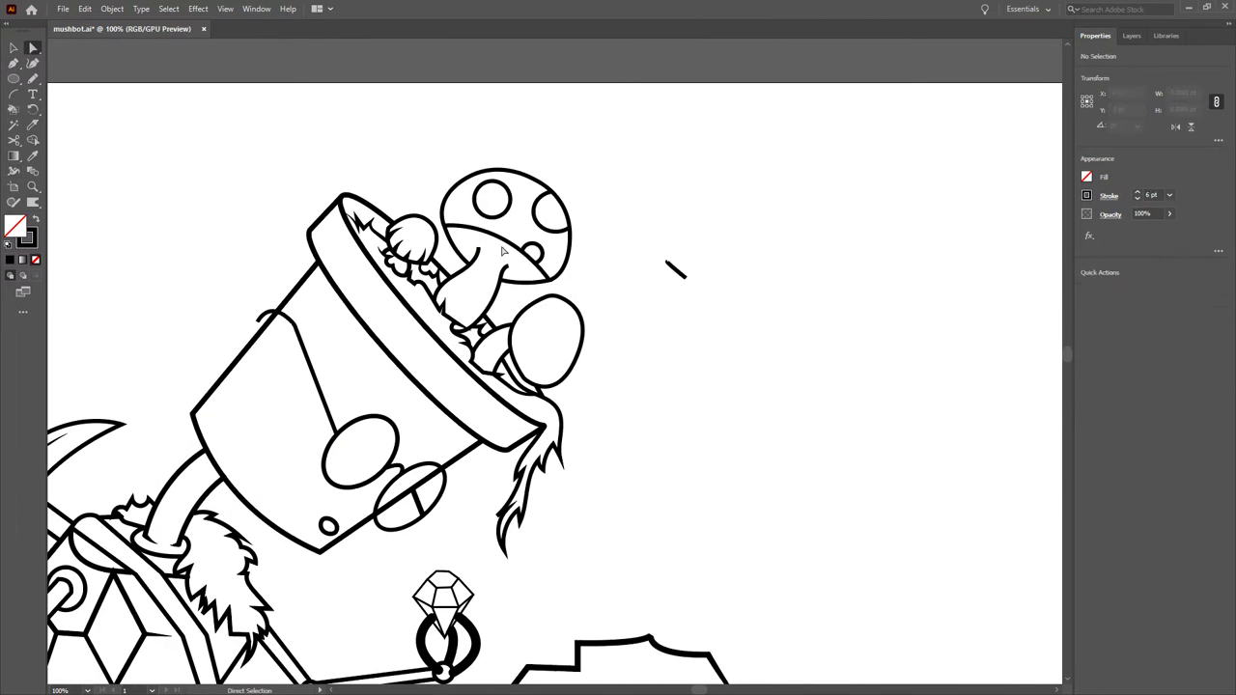
pyautogui.scroll(4, 457, 275)
pyautogui.hotkey('shift', 'w')
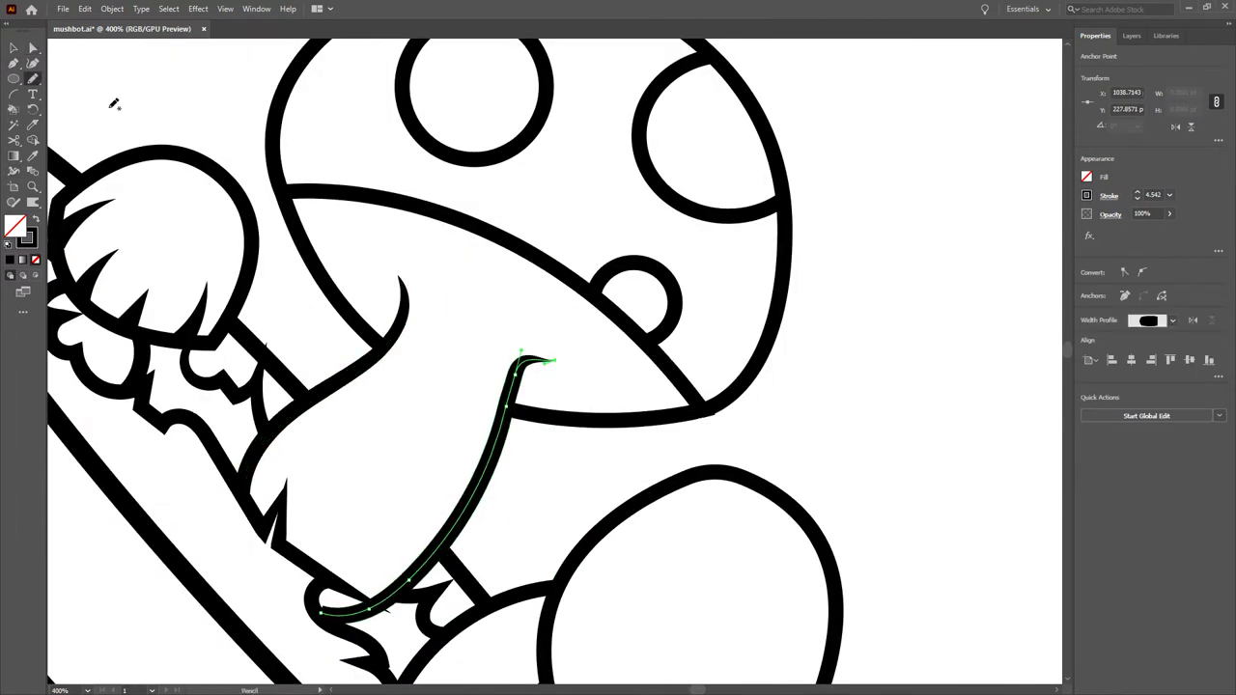
pyautogui.moveTo(319, 212); pyautogui.dragTo(390, 268)
pyautogui.moveTo(387, 222); pyautogui.dragTo(425, 276)
pyautogui.moveTo(331, 263); pyautogui.dragTo(389, 281)
pyautogui.press('v')
pyautogui.click(681, 326)
# Select the cap's underside and dome outline with Direct Selection to reshape it.
pyautogui.click(565, 489)
pyautogui.hotkey('ctrl', '-')
pyautogui.hotkey('ctrl', '-')
pyautogui.hotkey('ctrl', '-')
pyautogui.press('a')
pyautogui.click(432, 321)
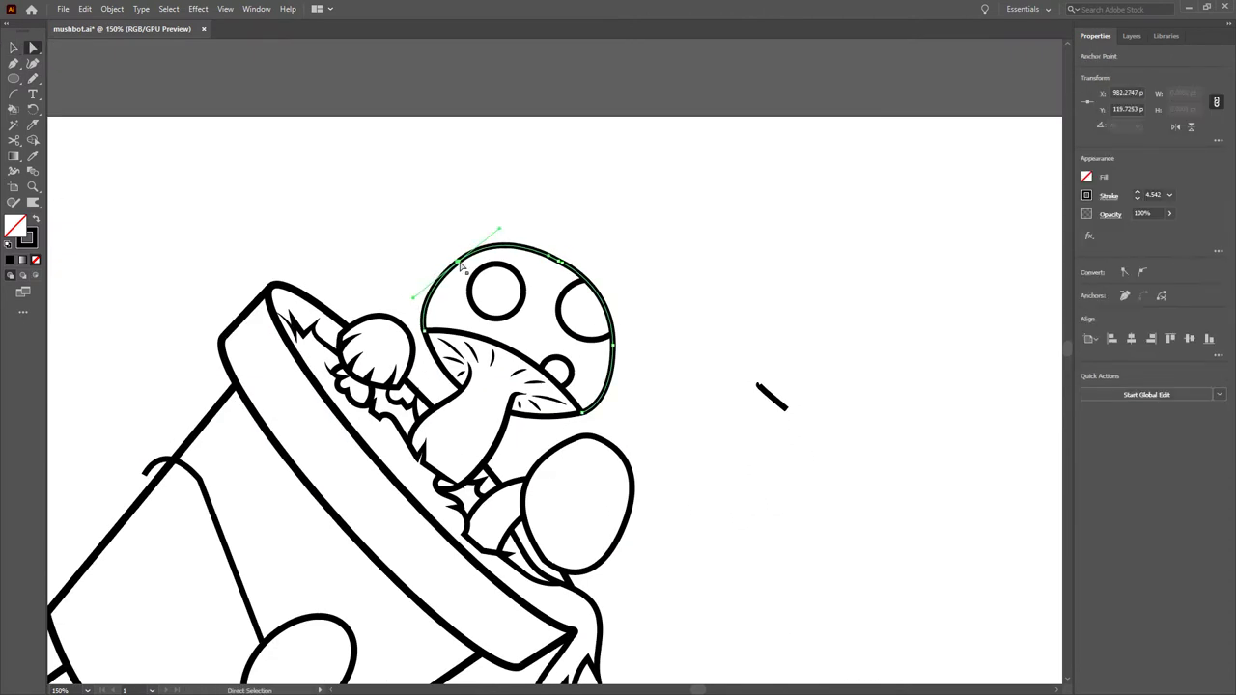
pyautogui.click(434, 338)
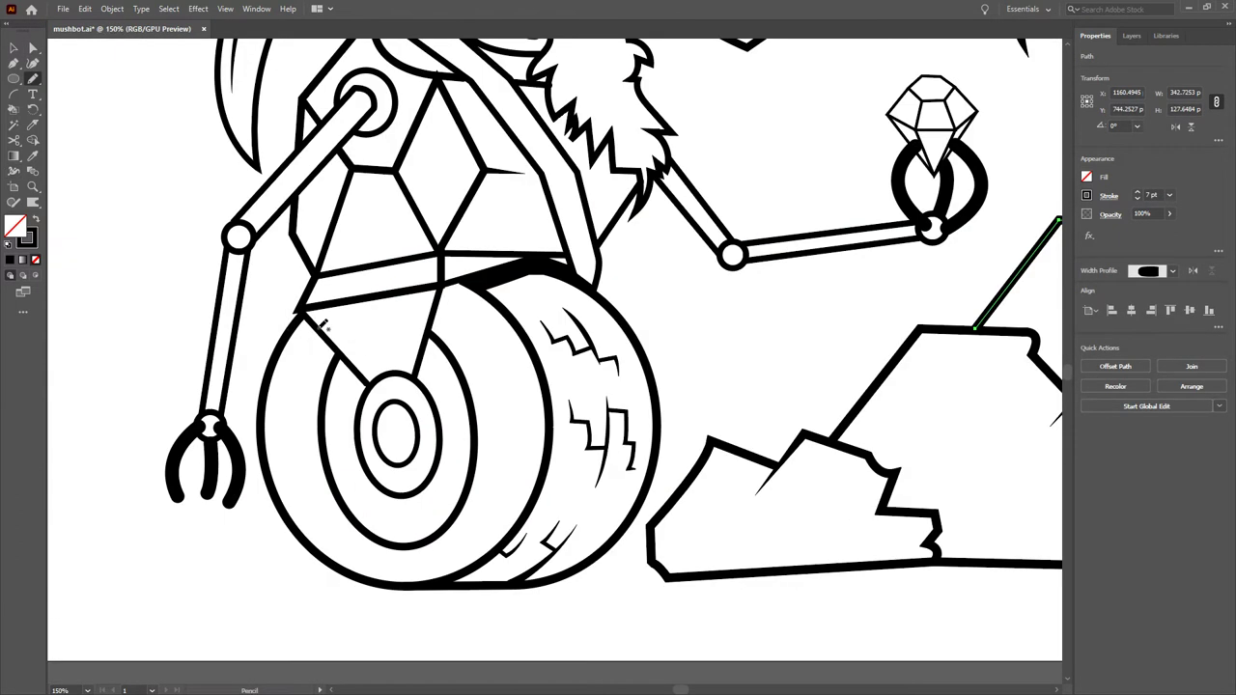
# Draw black shading beside the wheel and on the body's lower left panel.
pyautogui.moveTo(365, 391); pyautogui.dragTo(311, 319)
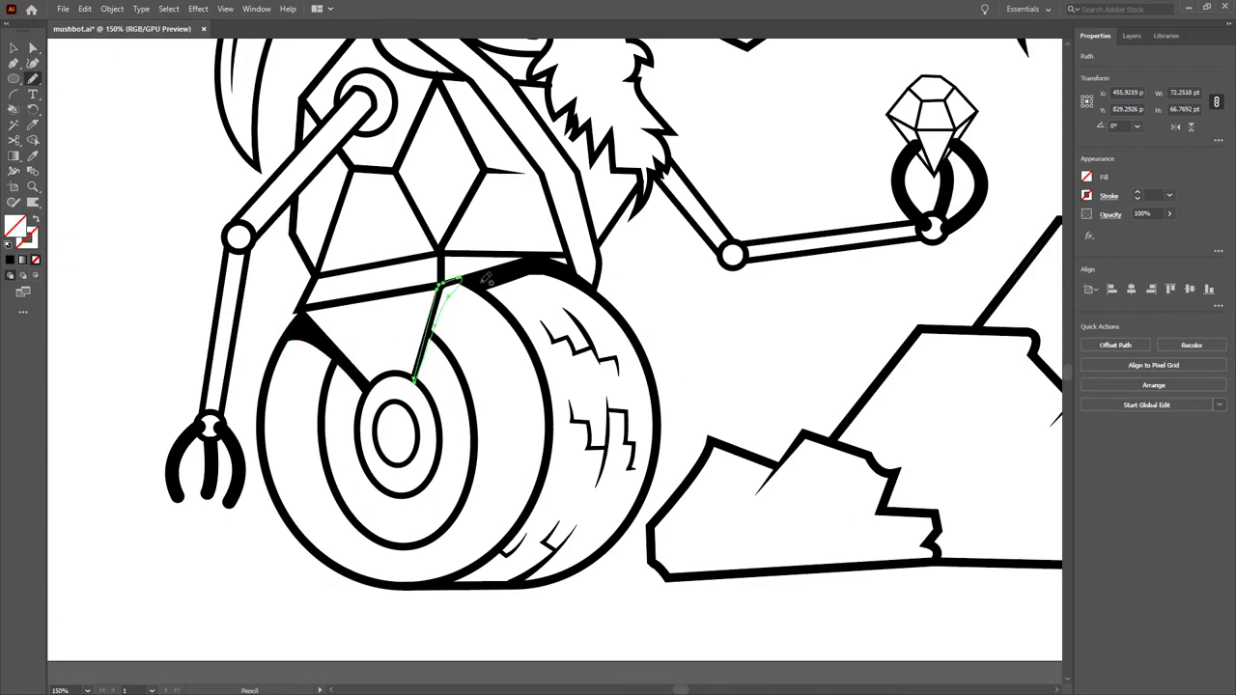
pyautogui.moveTo(310, 392); pyautogui.dragTo(282, 454)
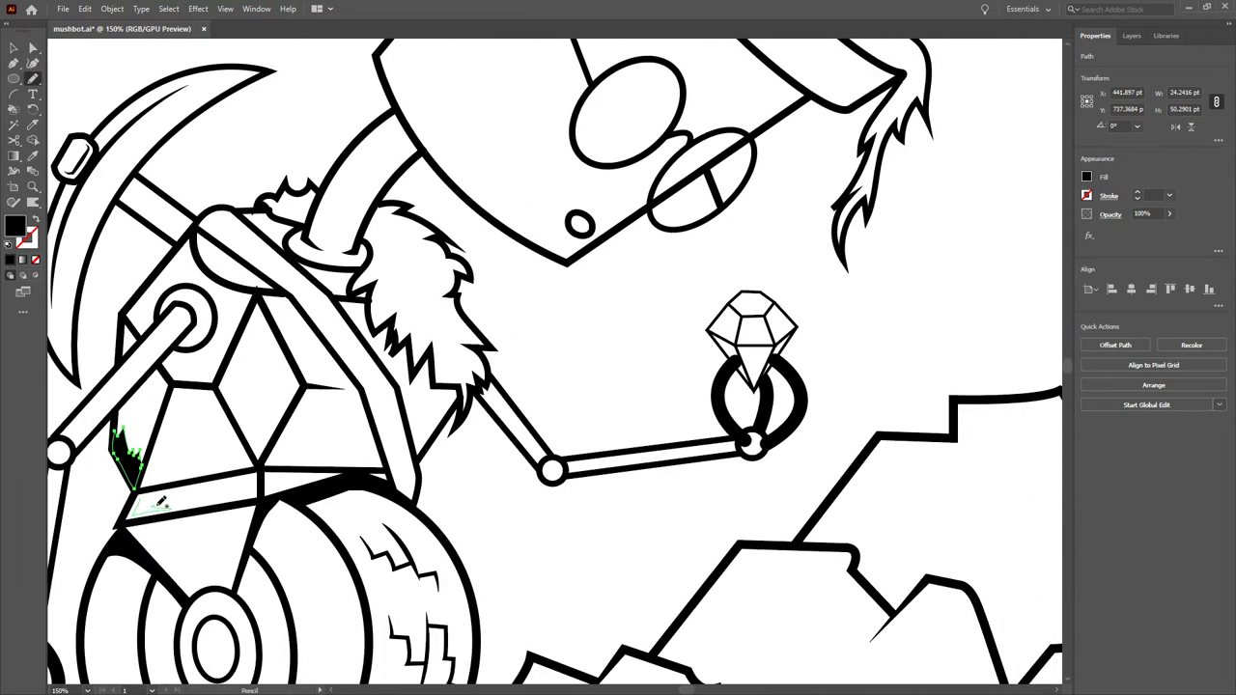
pyautogui.scroll(-3, 150, 437)
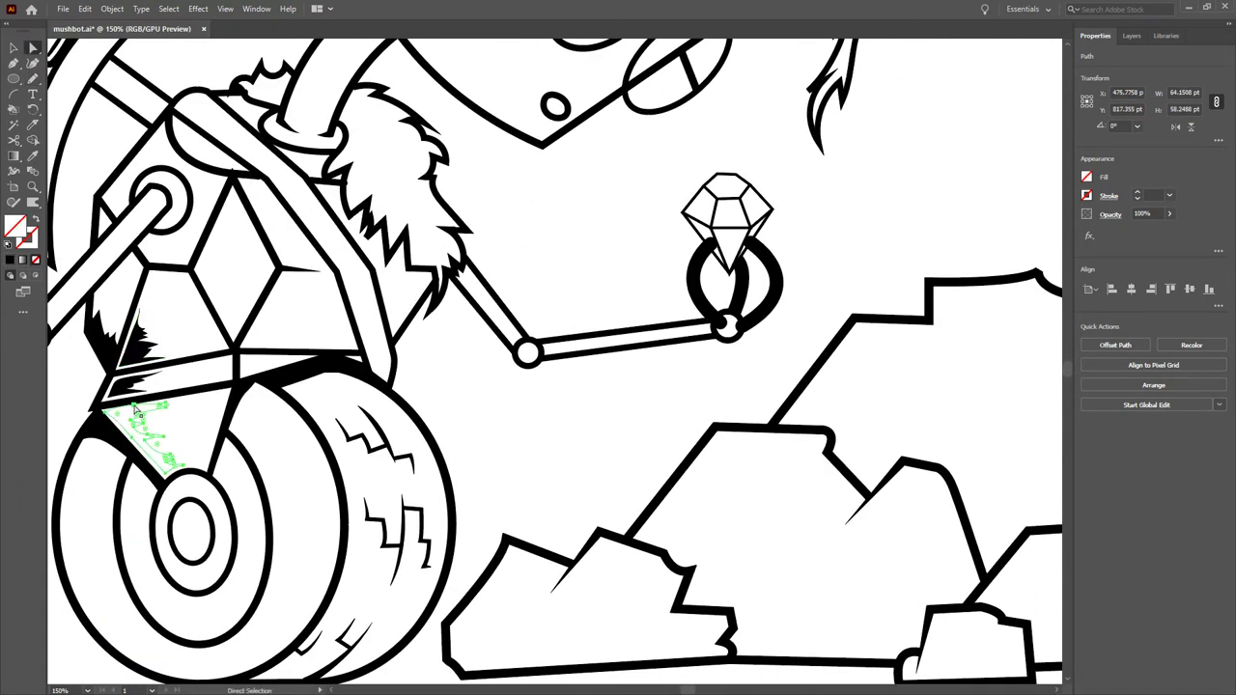
pyautogui.click(166, 410)
pyautogui.click(144, 417)
pyautogui.scroll(4, 596, 361)
pyautogui.hscroll(-2, 596, 361)
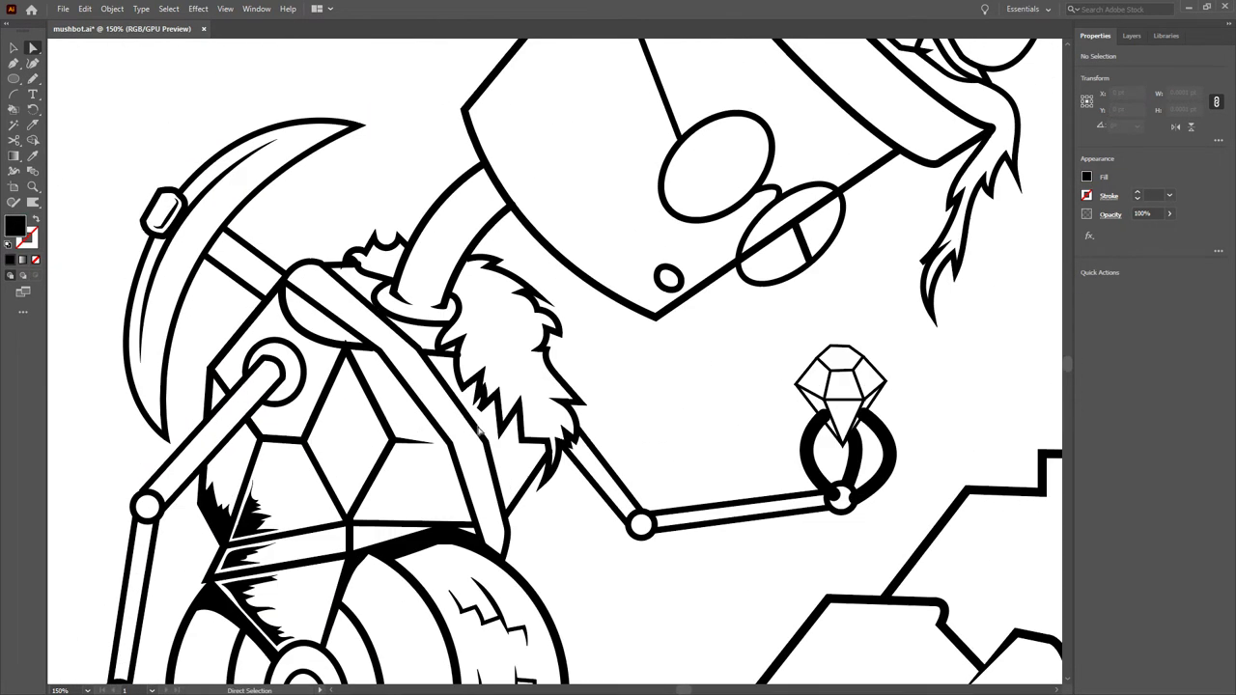
# Select and tweak the small shading piece's anchors with Direct Selection.
pyautogui.press('a')
pyautogui.scroll(2, 703, 436)
pyautogui.hscroll(2, 703, 436)
pyautogui.click(274, 367)
pyautogui.hotkey('ctrl', 'shift', 'a')
pyautogui.scroll(-5, 274, 370)
pyautogui.scroll(2, 274, 369)
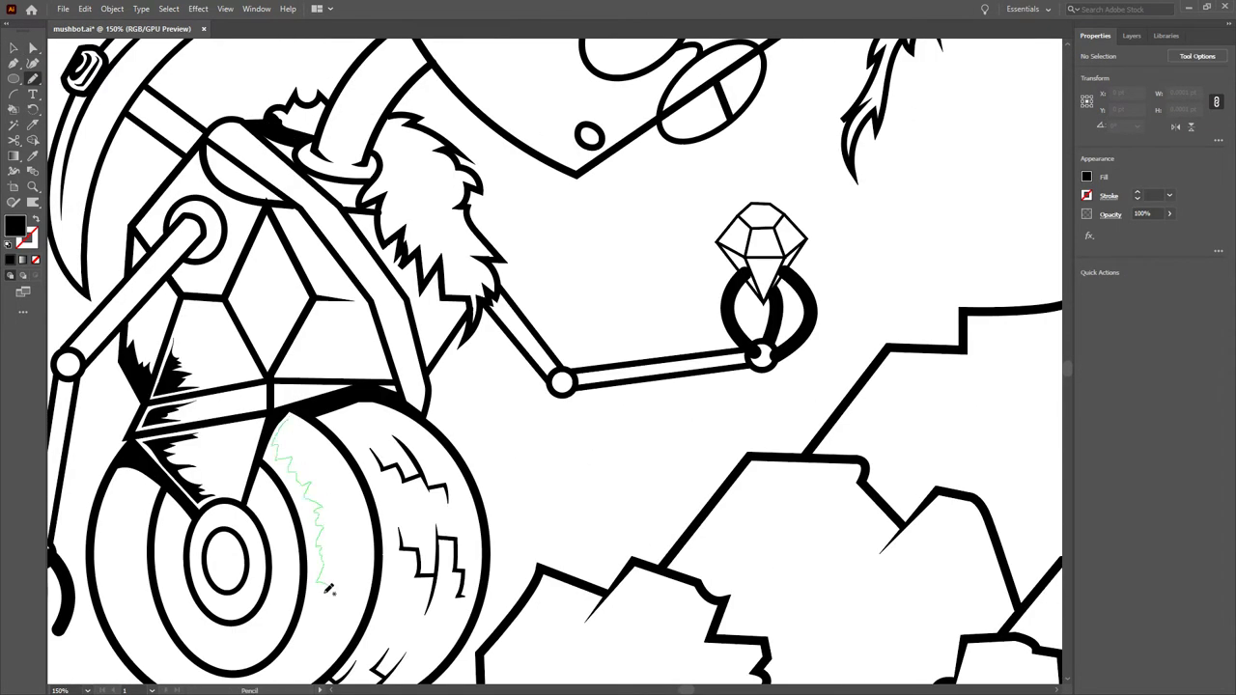
# Shade down the robot's neck pipe with a jagged black shape.
pyautogui.moveTo(327, 591); pyautogui.dragTo(291, 571)
pyautogui.scroll(5, 580, 483)
pyautogui.scroll(1, 580, 483)
pyautogui.moveTo(317, 410)
pyautogui.mouseDown()
pyautogui.moveTo(337, 350)
pyautogui.moveTo(422, 327)
pyautogui.mouseUp()
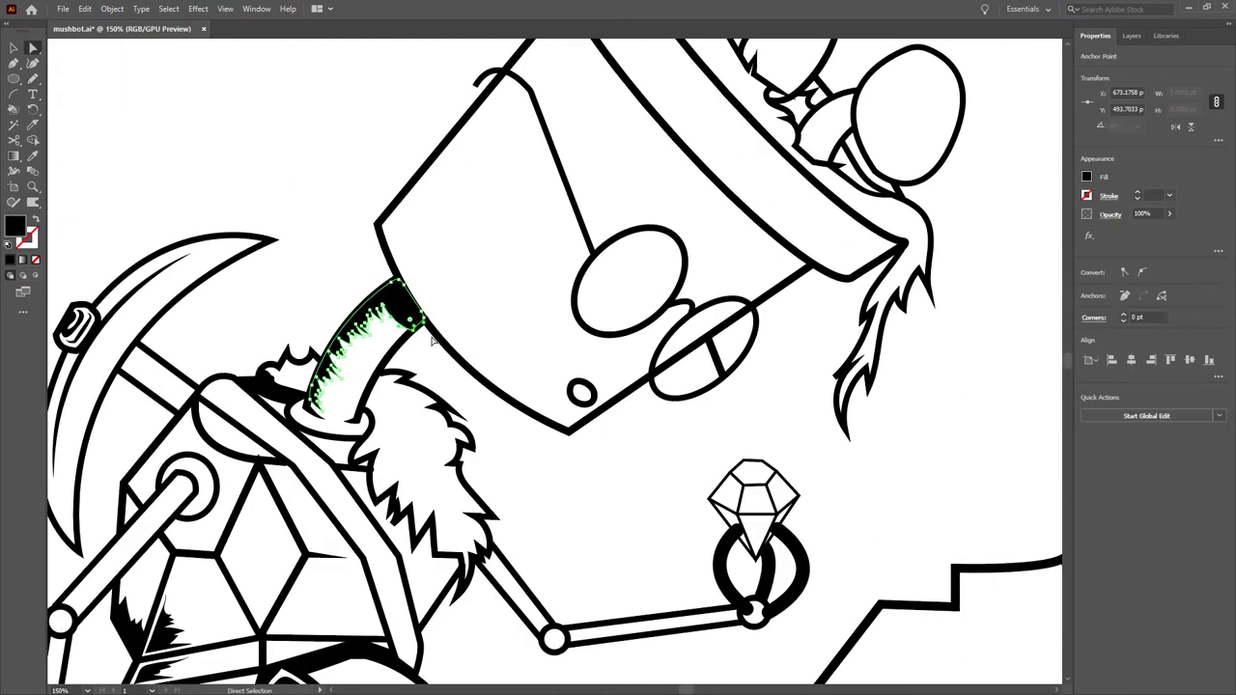
pyautogui.hotkey('ctrl', 'shift', 'a')
pyautogui.press('a')
pyautogui.hotkey('ctrl', '1')
# Add black shading on the pickaxe handle.
pyautogui.moveTo(256, 389); pyautogui.dragTo(279, 408)
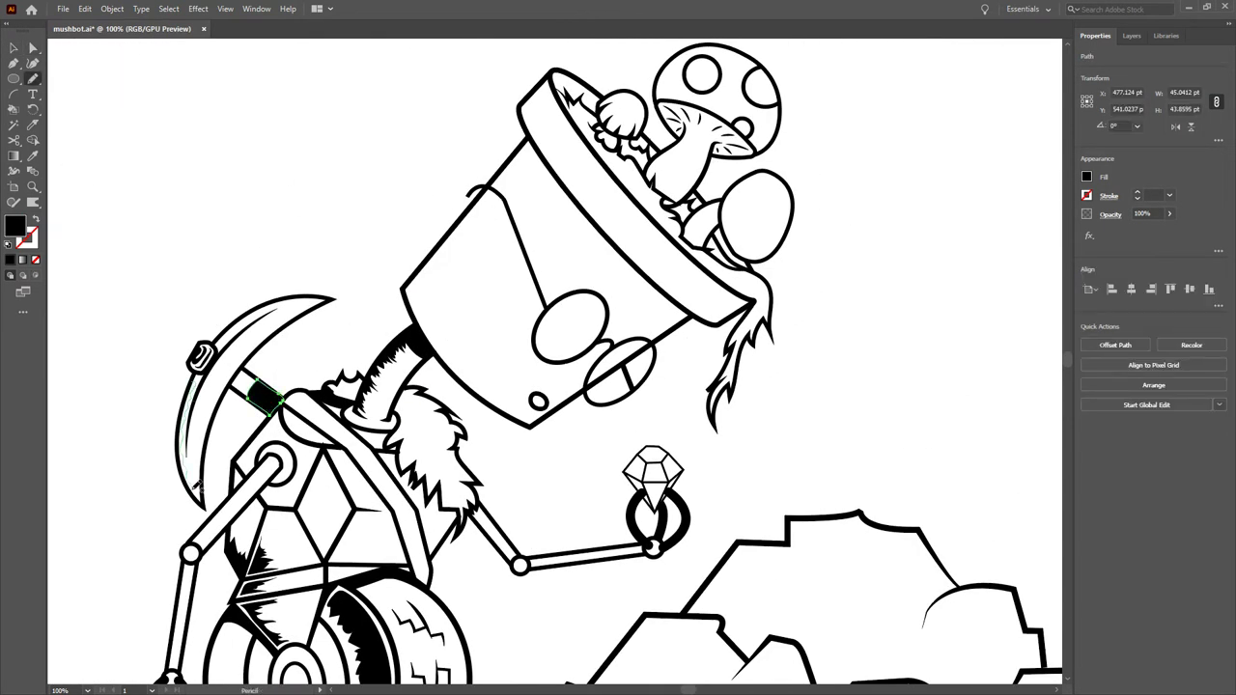
pyautogui.scroll(5, 197, 486)
pyautogui.scroll(-3, 497, 354)
pyautogui.scroll(-1, 496, 353)
pyautogui.hotkey('ctrl', 'shift', 'a')
# Shade along the robot body's edge and the inside of the front wheel.
pyautogui.moveTo(591, 470)
pyautogui.mouseDown()
pyautogui.moveTo(640, 378)
pyautogui.moveTo(459, 419)
pyautogui.mouseUp()
pyautogui.moveTo(241, 225); pyautogui.dragTo(276, 102)
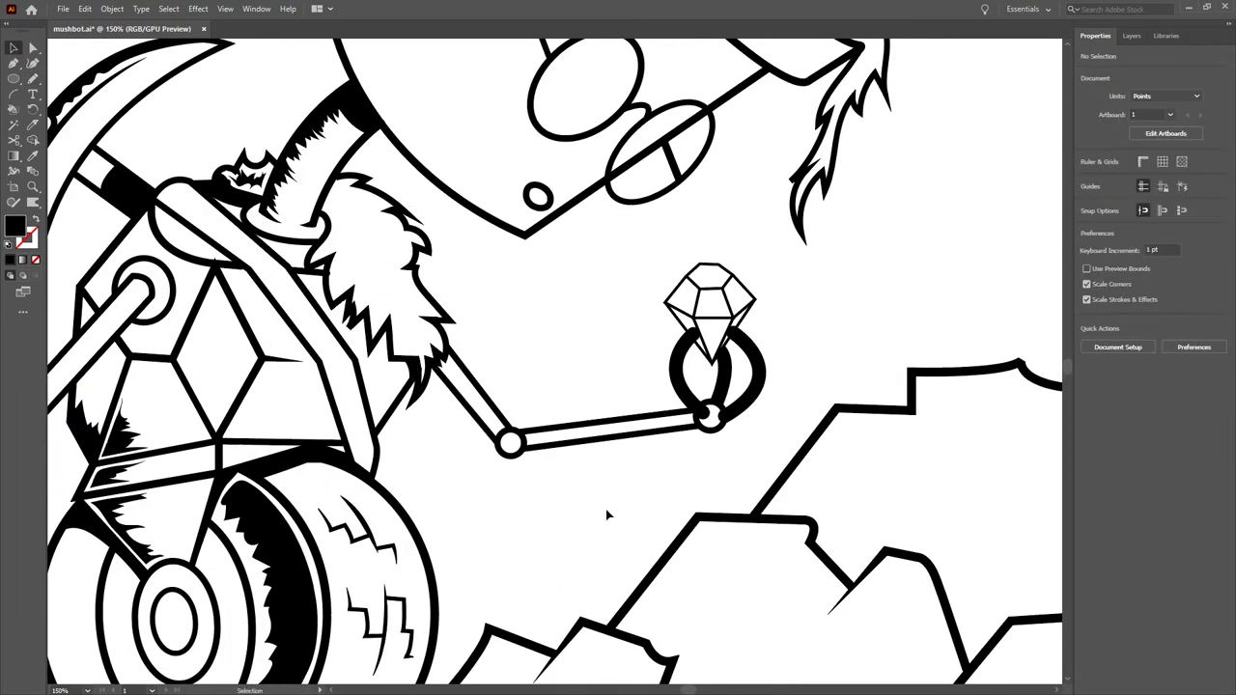
pyautogui.moveTo(607, 514); pyautogui.dragTo(693, 601)
pyautogui.press('a')
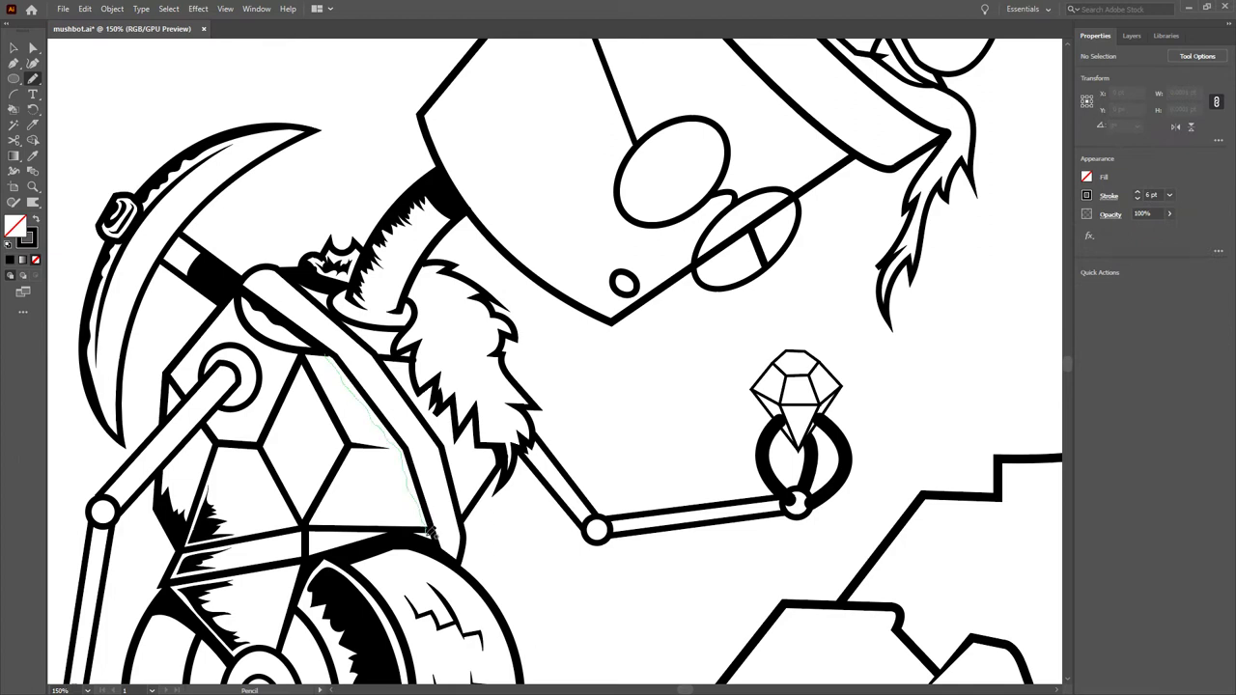
pyautogui.moveTo(431, 532); pyautogui.dragTo(434, 542)
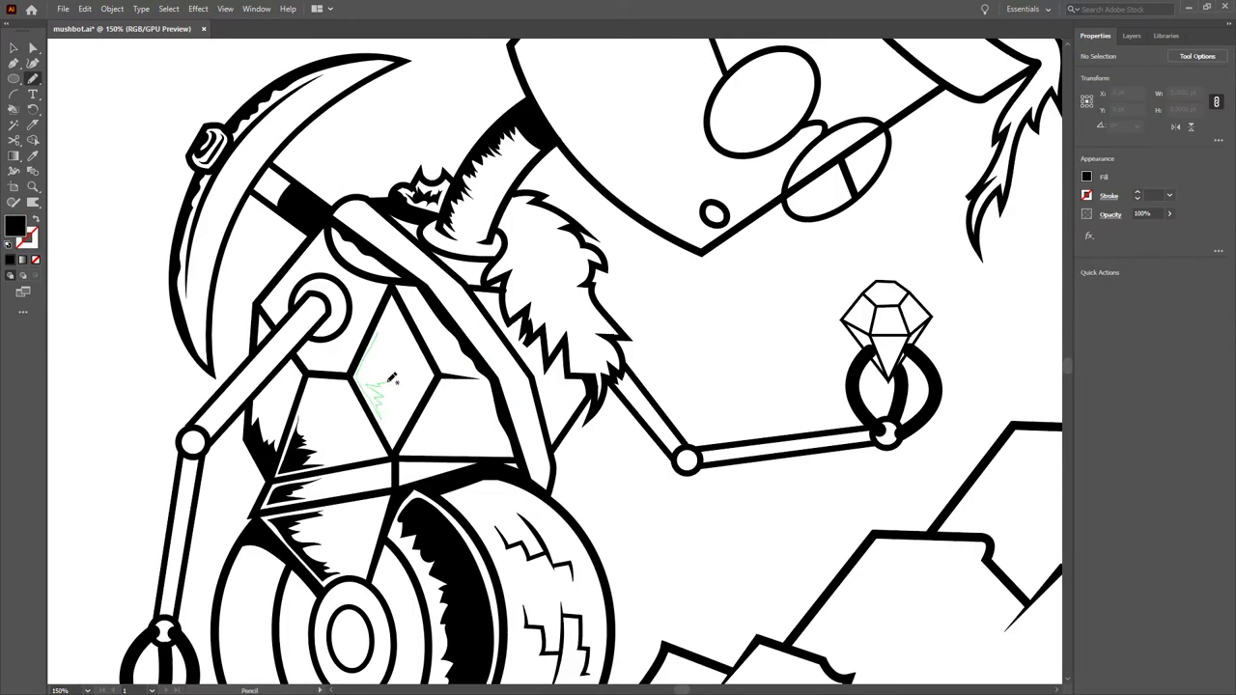
pyautogui.moveTo(478, 647); pyautogui.dragTo(515, 464)
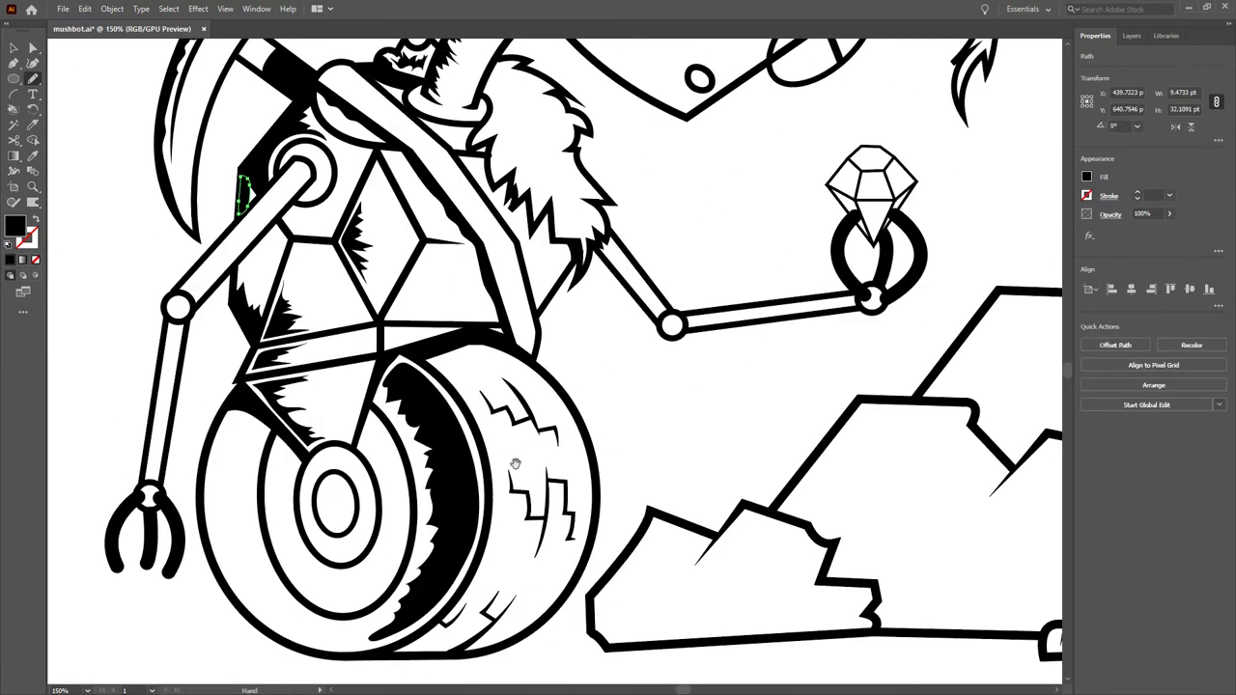
pyautogui.moveTo(275, 591); pyautogui.dragTo(279, 597)
# Pencil black shading inside the wheel hub and to its right.
pyautogui.press('a')
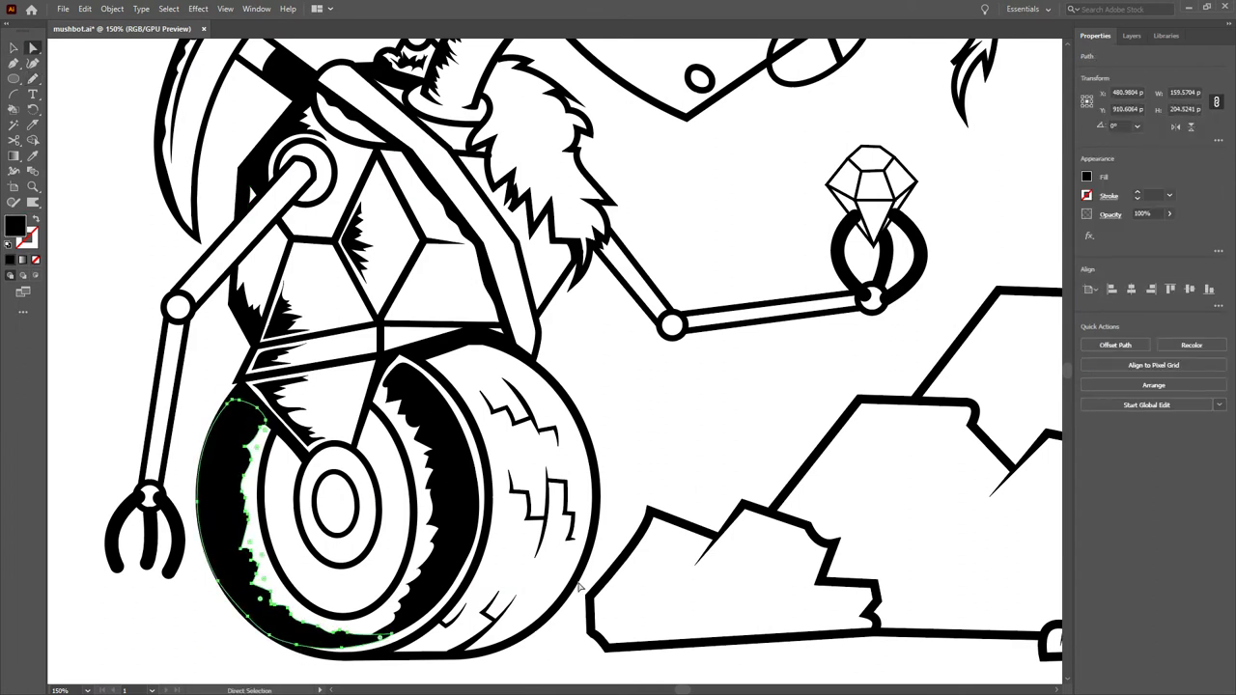
pyautogui.hotkey('ctrl', '-')
pyautogui.hotkey('ctrl', '-')
pyautogui.hotkey('ctrl', 'shift', 'a')
pyautogui.press('n')
pyautogui.moveTo(471, 486); pyautogui.dragTo(470, 486)
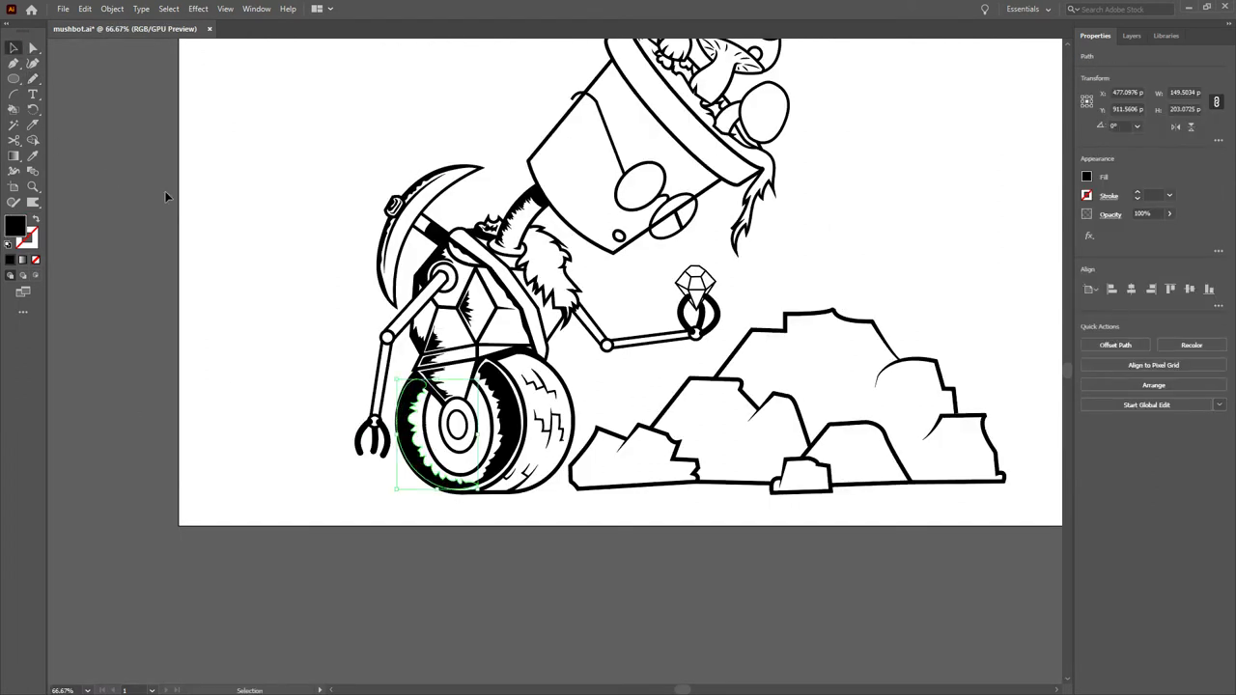
pyautogui.hotkey('ctrl', '+')
pyautogui.hotkey('ctrl', '+')
pyautogui.hotkey('ctrl', '-')
pyautogui.hotkey('ctrl', '-')
pyautogui.hotkey('ctrl', '+')
pyautogui.moveTo(475, 423); pyautogui.dragTo(477, 452)
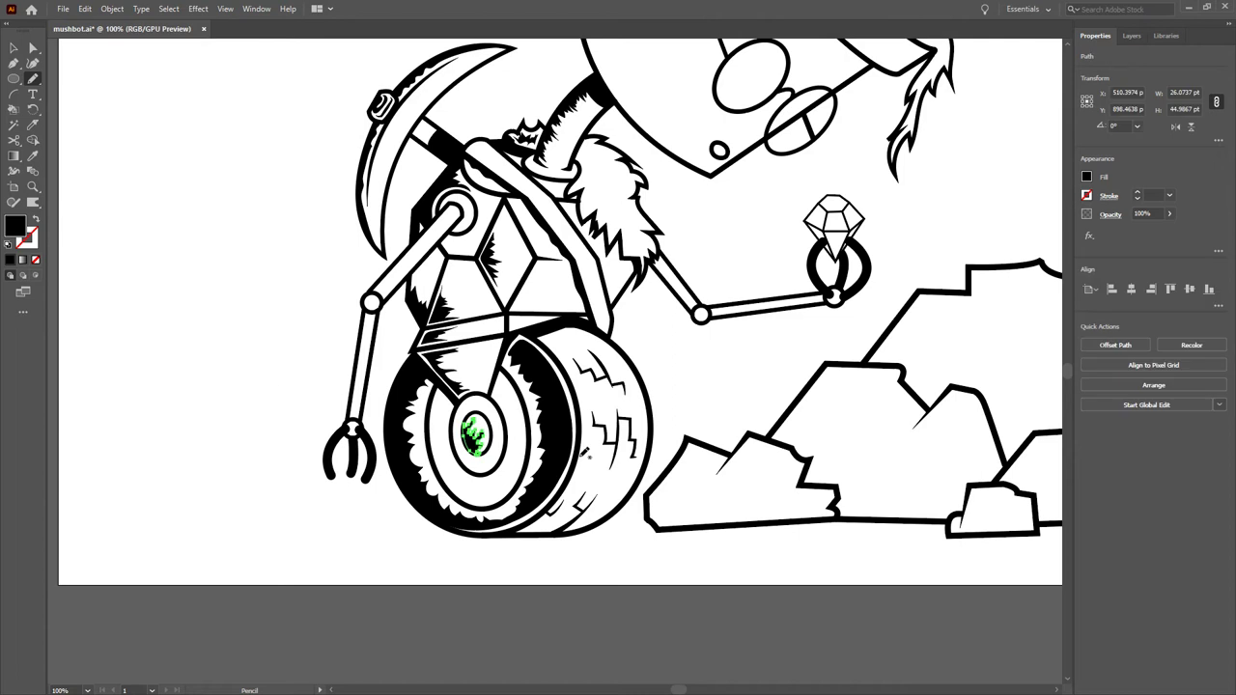
pyautogui.moveTo(510, 365); pyautogui.dragTo(499, 508)
pyautogui.hotkey('ctrl', 'shift', 'a')
pyautogui.press('a')
# Check the dark crescent on the wheel and add a thin stroke along its lower edge.
pyautogui.press('v')
pyautogui.click(531, 415)
pyautogui.scroll(3, 567, 483)
pyautogui.press('n')
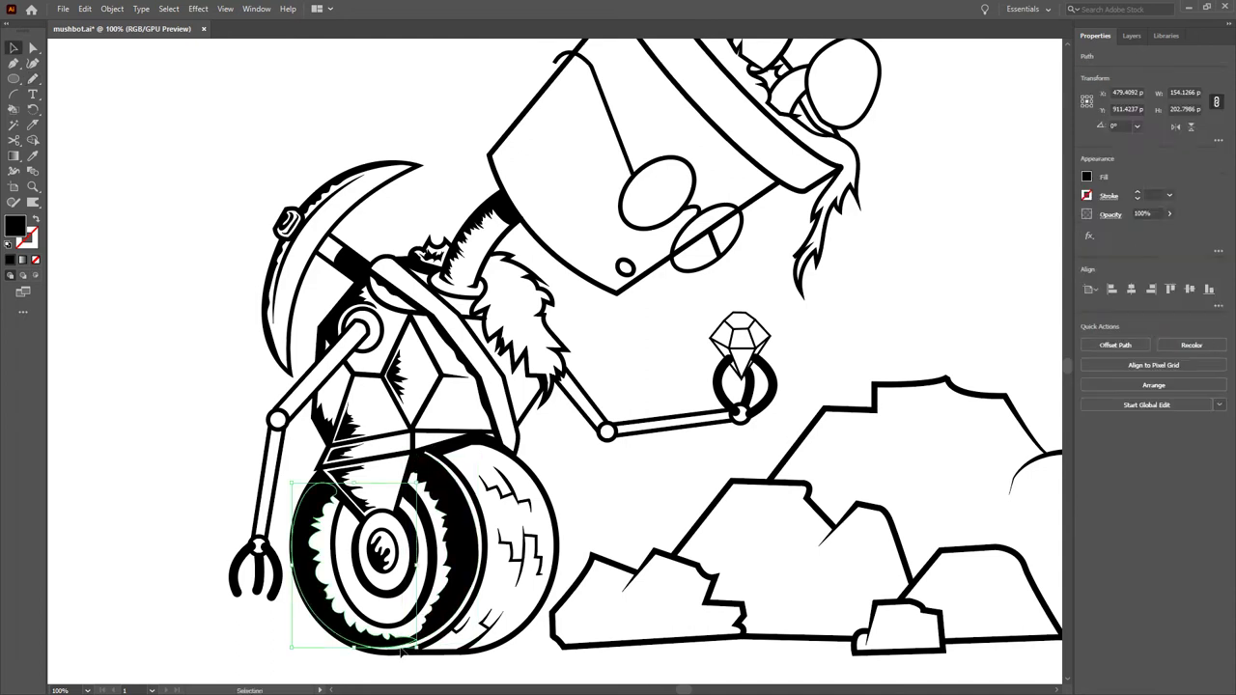
pyautogui.hotkey('ctrl', 'shift', 'a')
pyautogui.moveTo(480, 612)
pyautogui.mouseDown()
pyautogui.moveTo(471, 638)
pyautogui.moveTo(488, 641)
pyautogui.mouseUp()
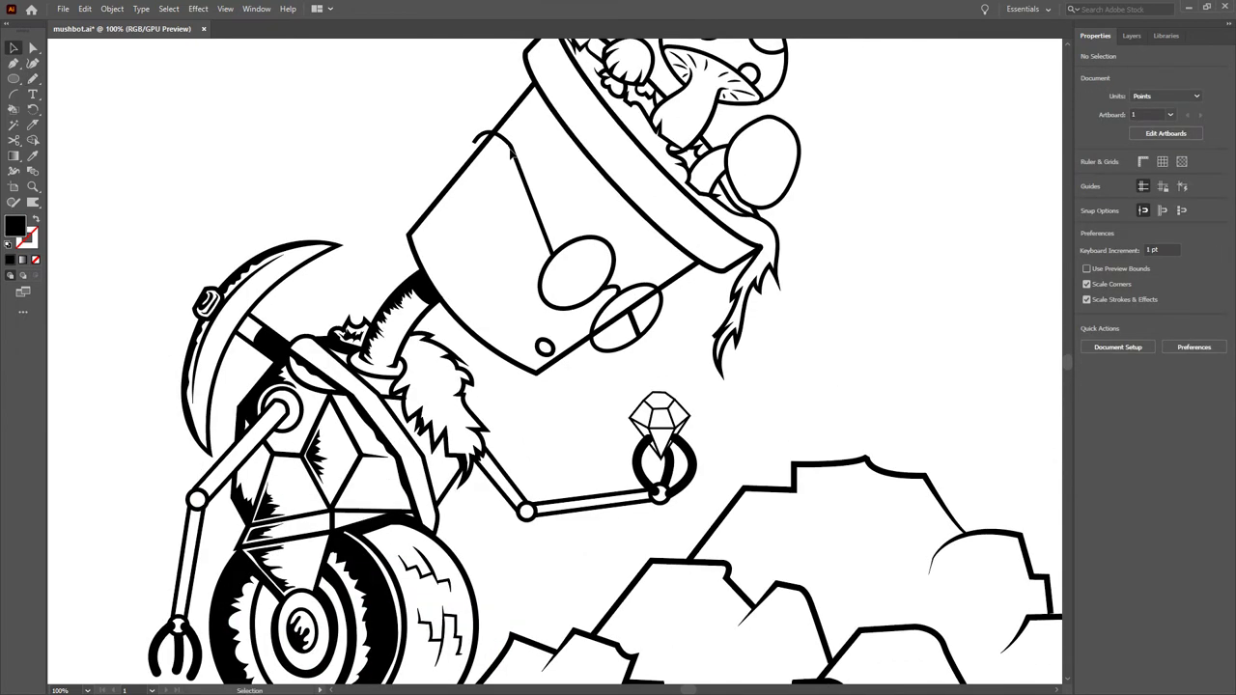
pyautogui.scroll(-1, 483, 579)
# Add black shading along the bucket rim, then inspect the bucket's inner line and eye ellipse.
pyautogui.press('v')
pyautogui.hotkey('ctrl', 'shift', 'a')
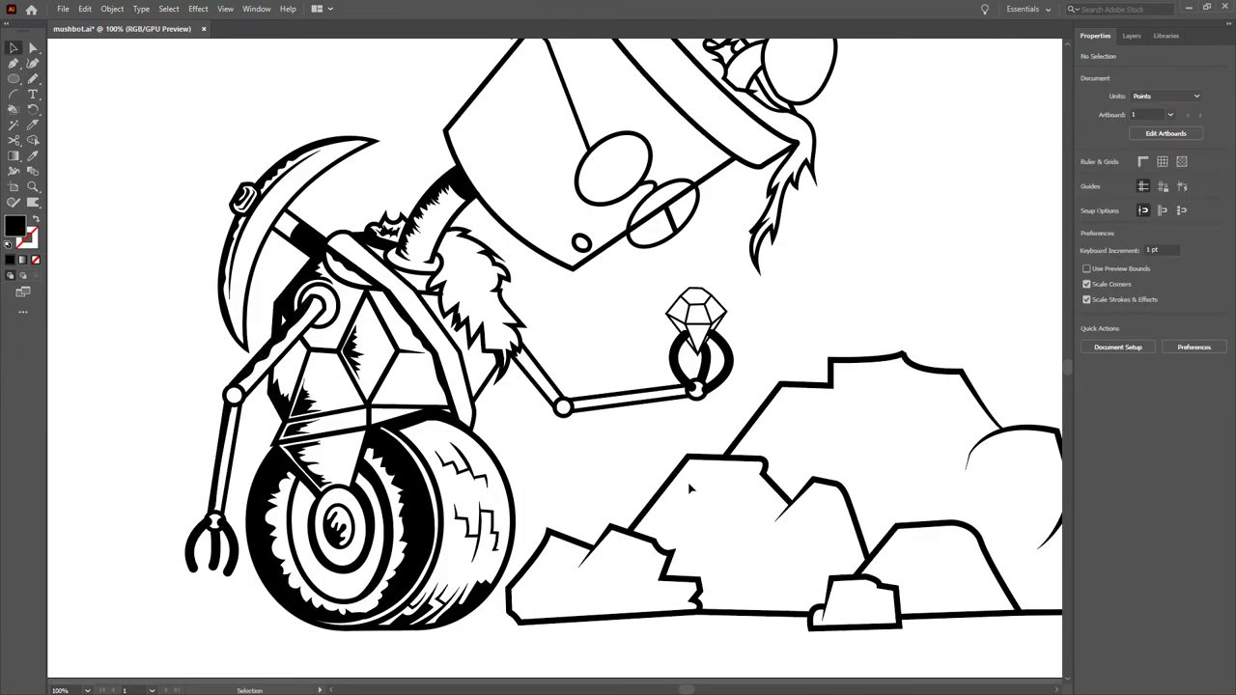
pyautogui.scroll(1, 656, 422)
pyautogui.hscroll(2, 811, 222)
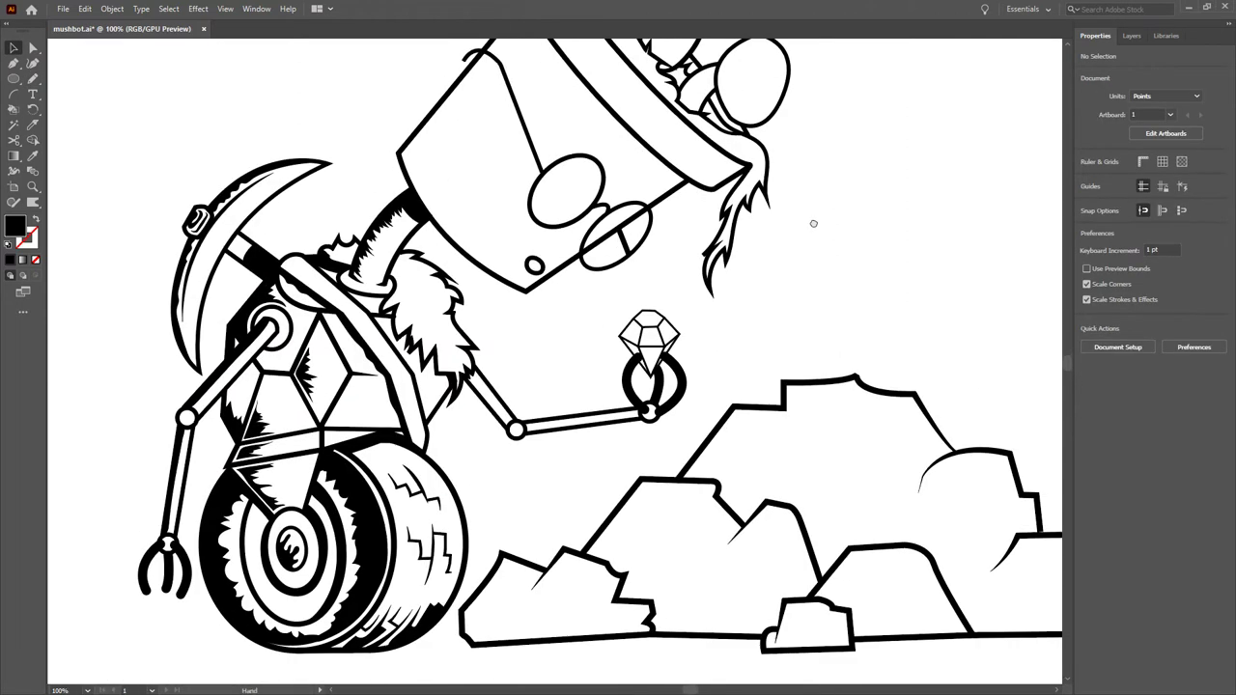
pyautogui.scroll(3, 748, 505)
pyautogui.press('n')
pyautogui.moveTo(454, 188); pyautogui.dragTo(456, 191)
pyautogui.press('v')
pyautogui.click(428, 289)
pyautogui.click(470, 348)
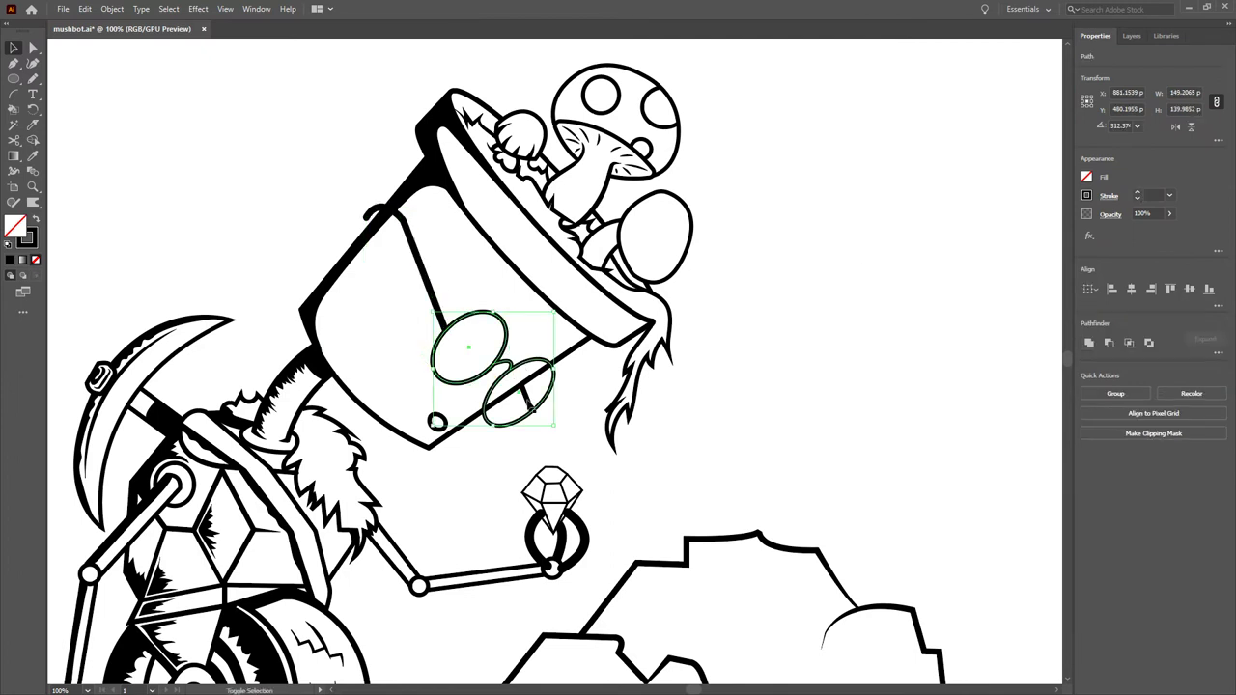
pyautogui.click(716, 373)
pyautogui.scroll(2, 409, 327)
pyautogui.press('a')
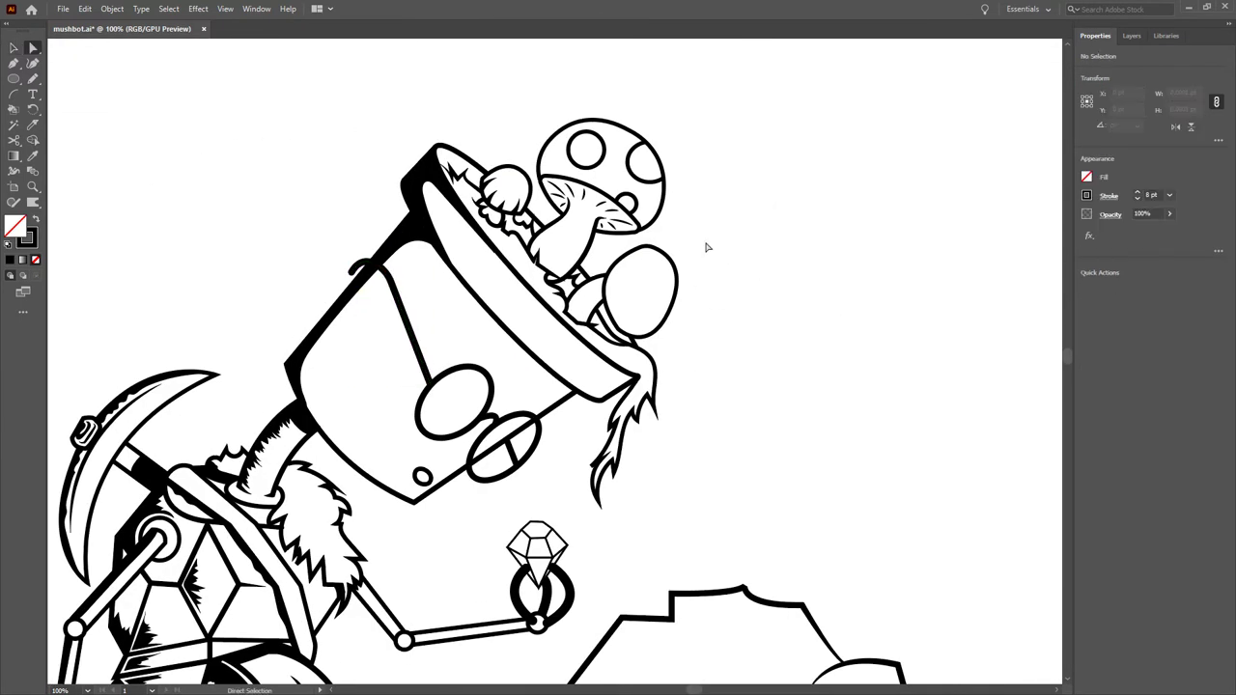
pyautogui.scroll(-4, 653, 382)
pyautogui.hscroll(-1, 652, 383)
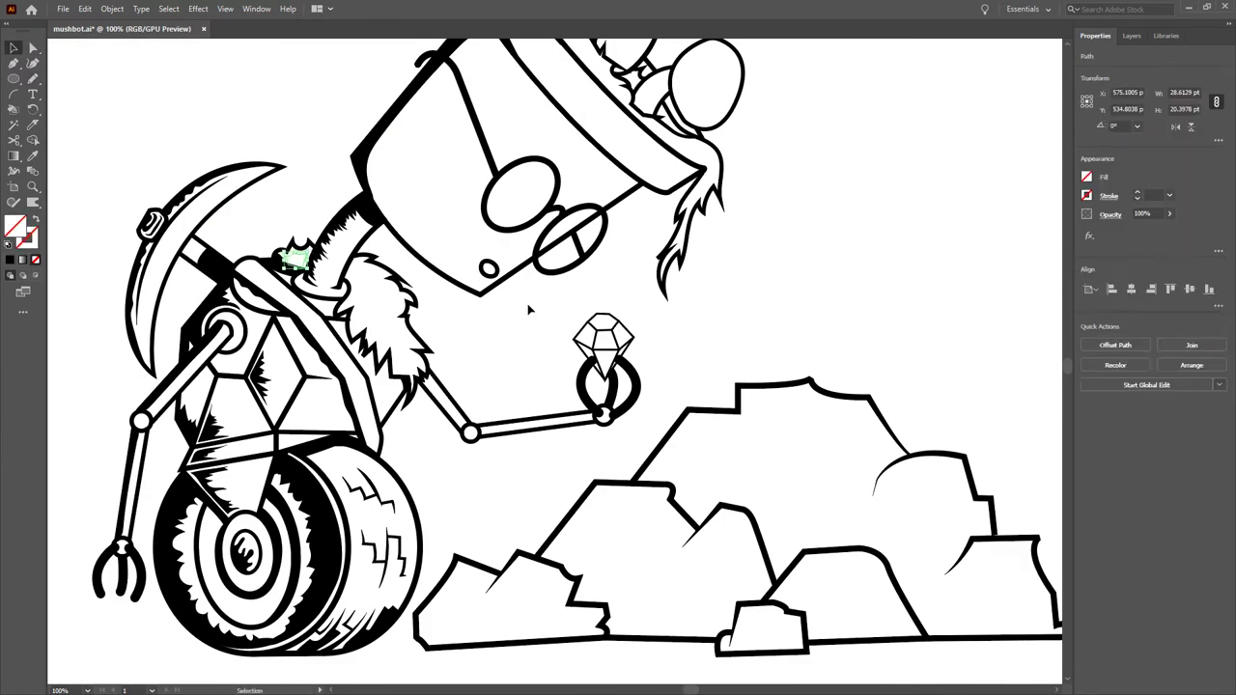
pyautogui.hotkey('ctrl', 'shift', 'a')
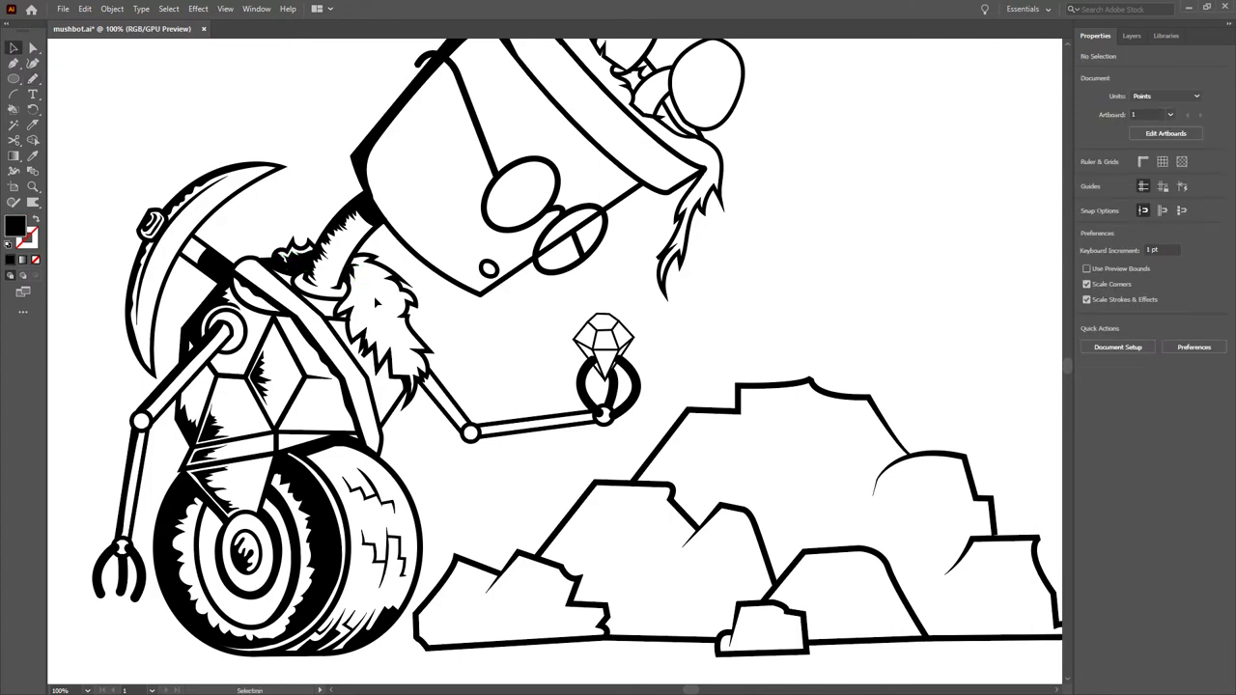
# Draw black-filled shadow shapes along the bottoms of the rocks.
pyautogui.press('n')
pyautogui.scroll(3, 689, 505)
pyautogui.scroll(-3, 570, 450)
pyautogui.scroll(-2, 397, 563)
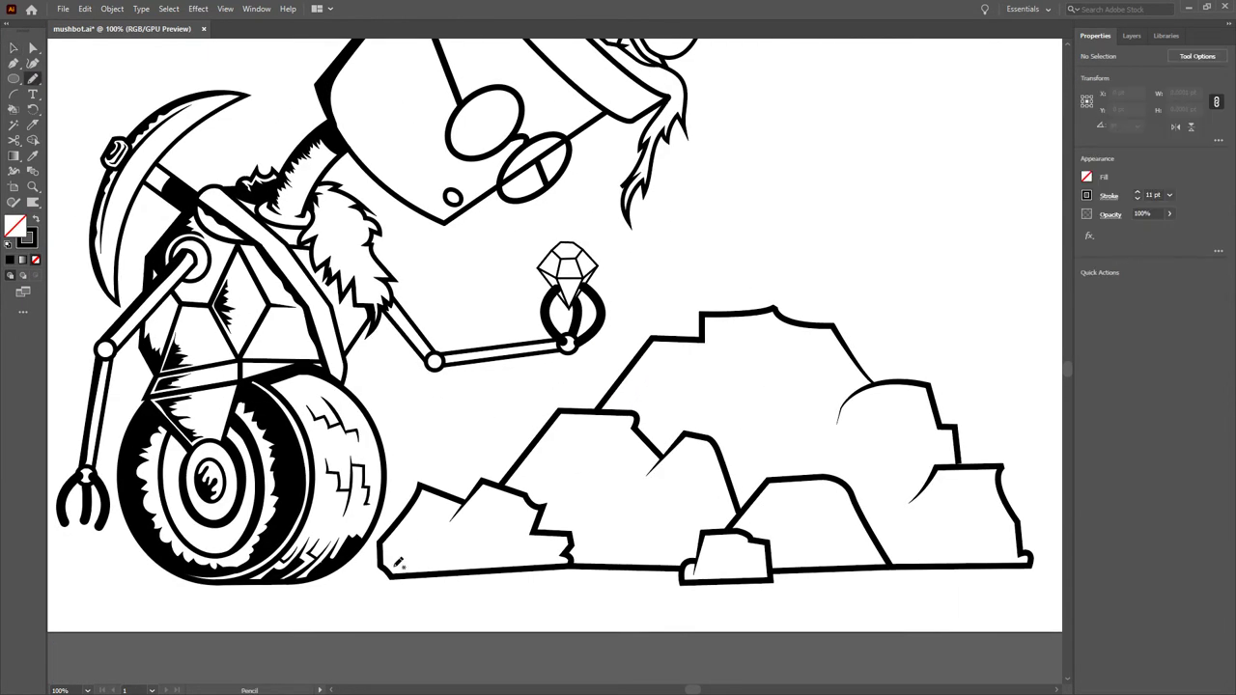
pyautogui.hotkey('shift', 'x')
pyautogui.moveTo(504, 480); pyautogui.dragTo(565, 494)
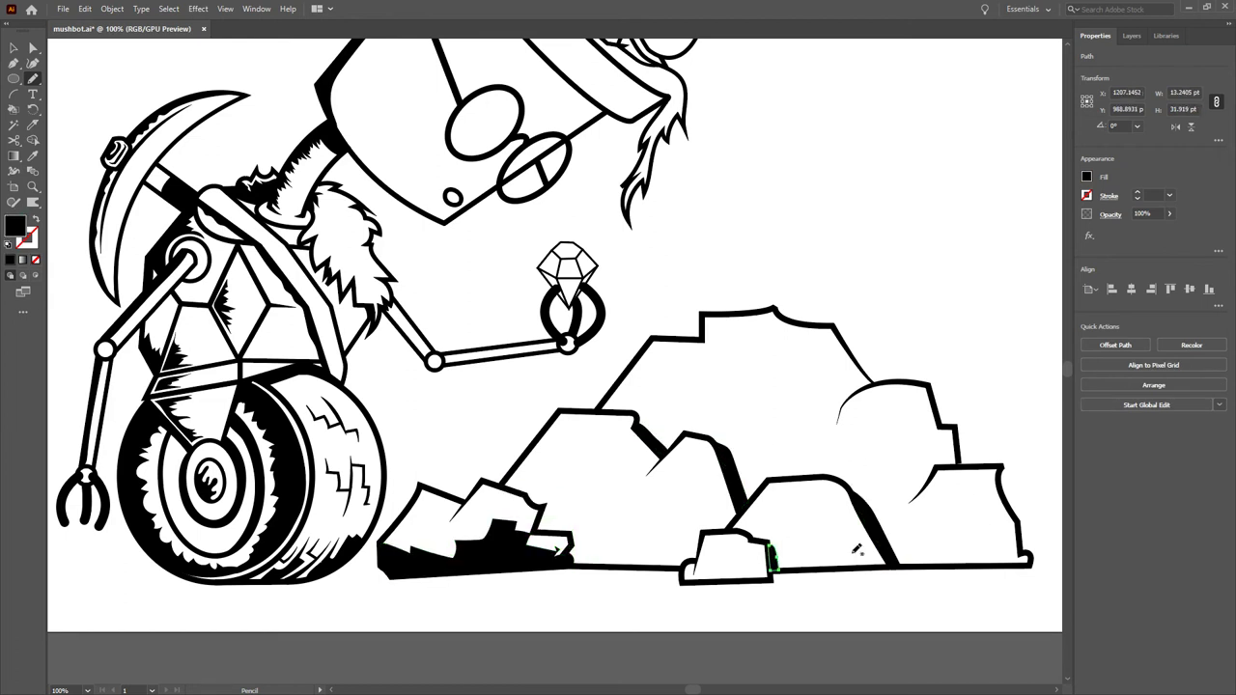
pyautogui.moveTo(891, 562); pyautogui.dragTo(784, 556)
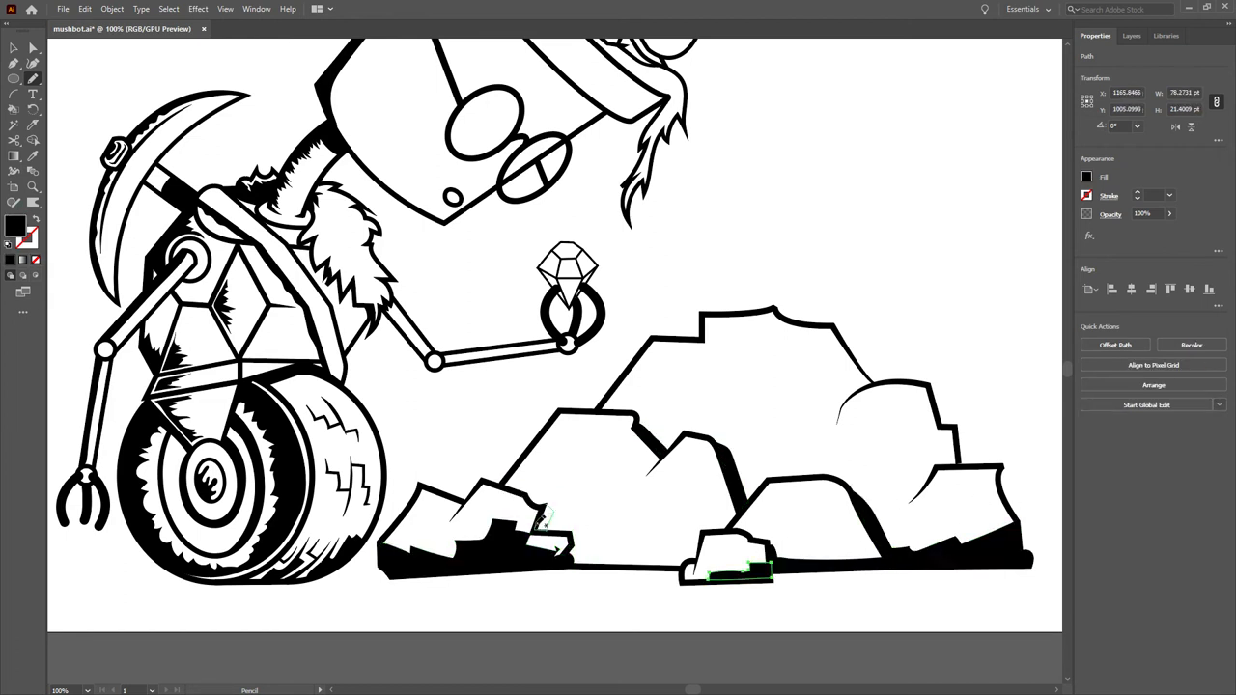
pyautogui.hotkey('ctrl', 'shift', 'a')
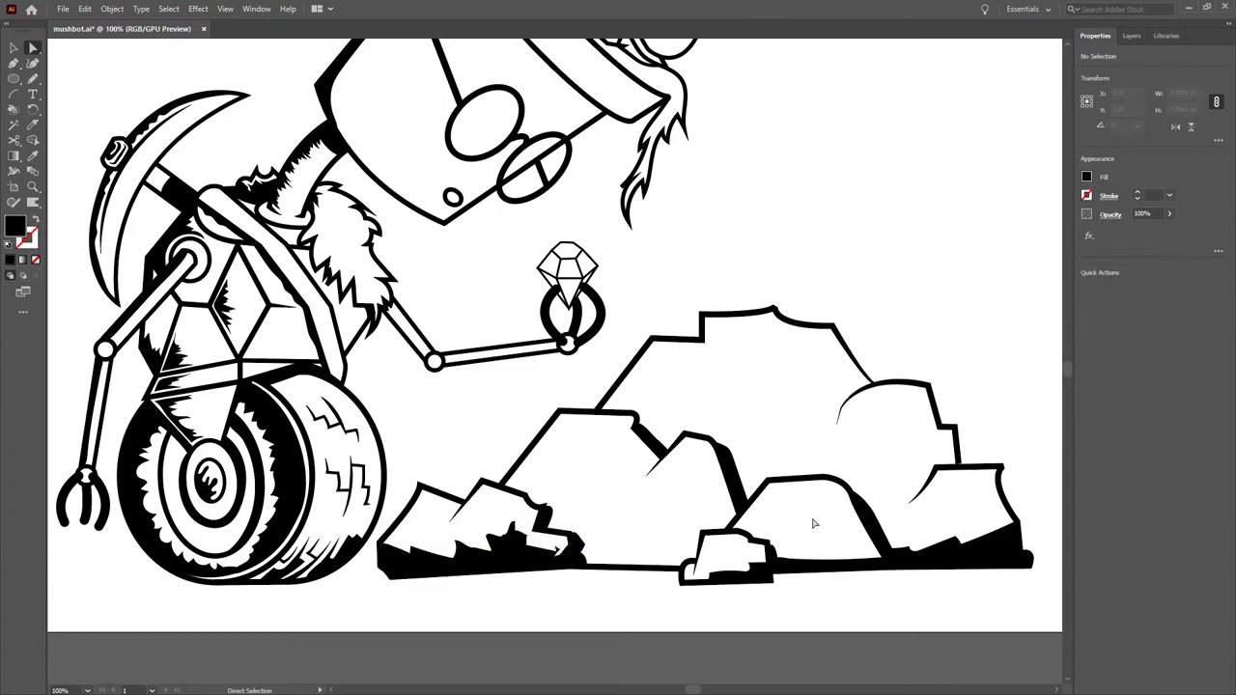
pyautogui.press('n')
pyautogui.press('v')
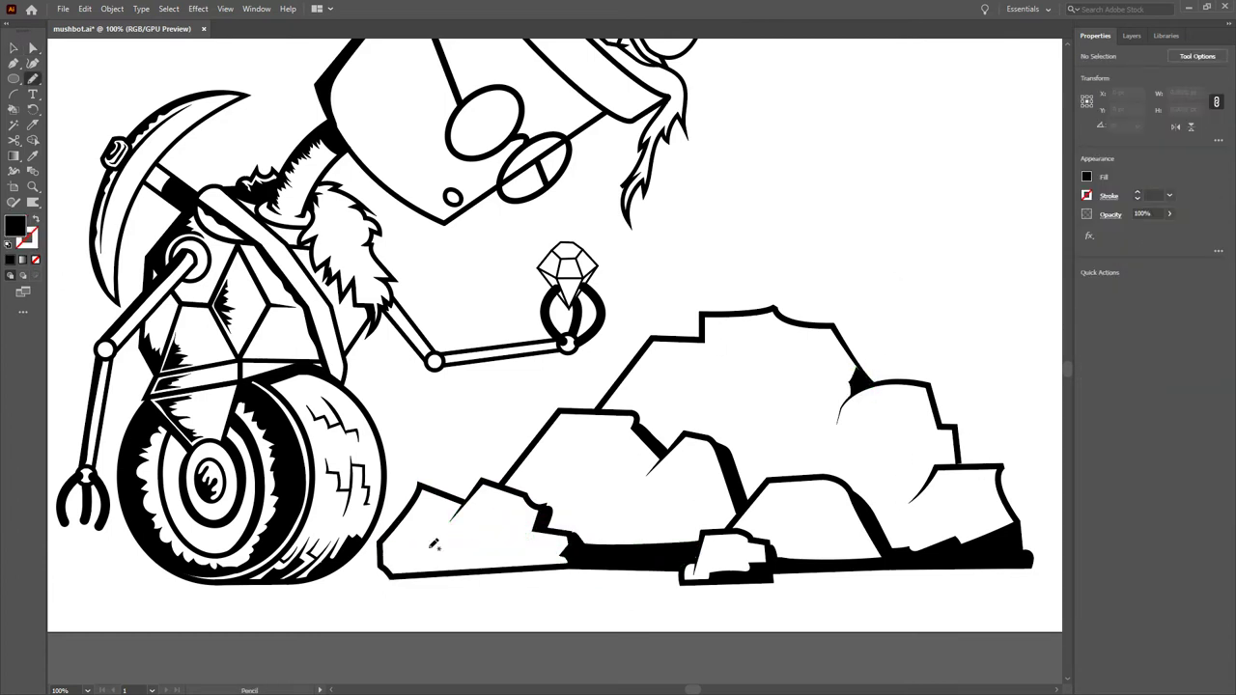
pyautogui.scroll(3, 744, 439)
pyautogui.scroll(-3, 744, 439)
pyautogui.hscroll(-2, 745, 439)
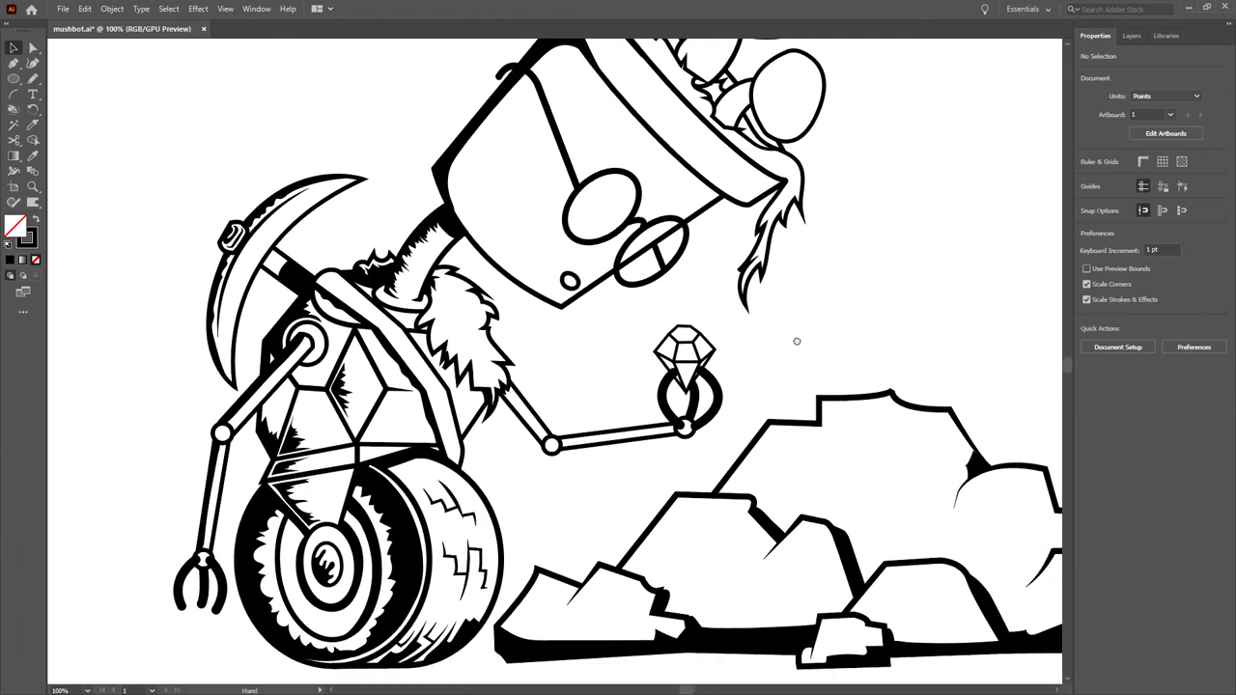
# Draw black-filled shading in the robot's neck fur.
pyautogui.press('n')
pyautogui.moveTo(425, 350); pyautogui.dragTo(386, 303)
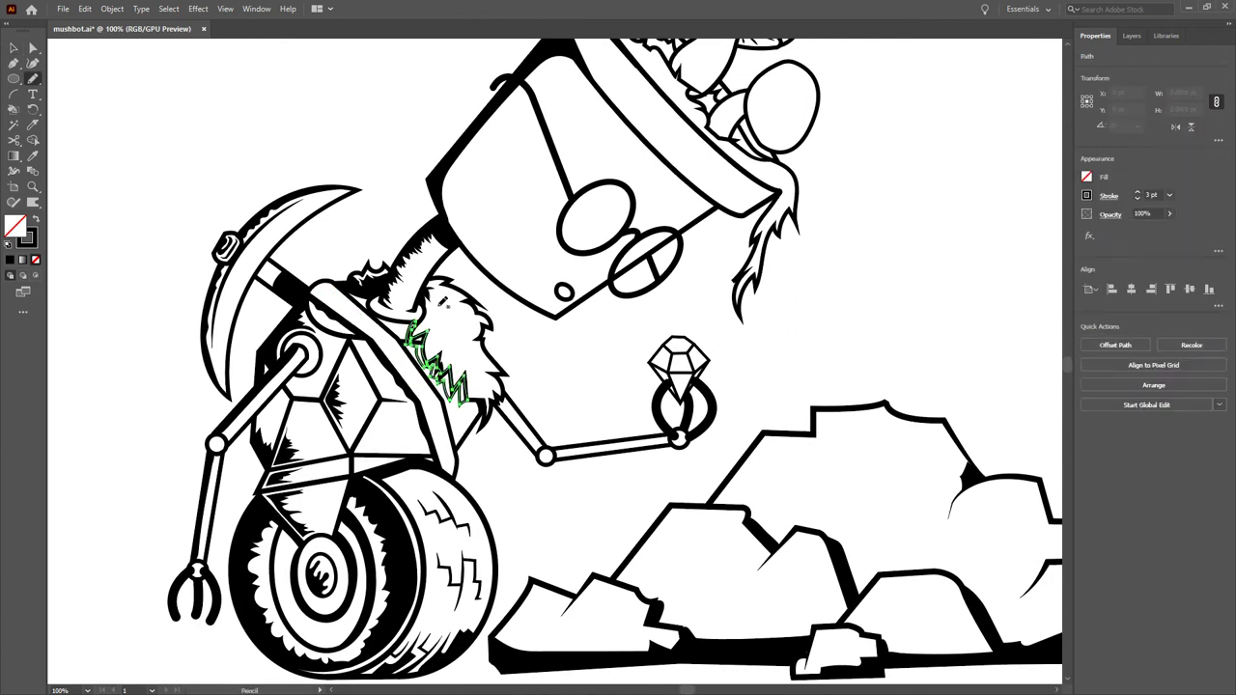
pyautogui.hotkey('shift', 'x')
pyautogui.scroll(-3, 547, 475)
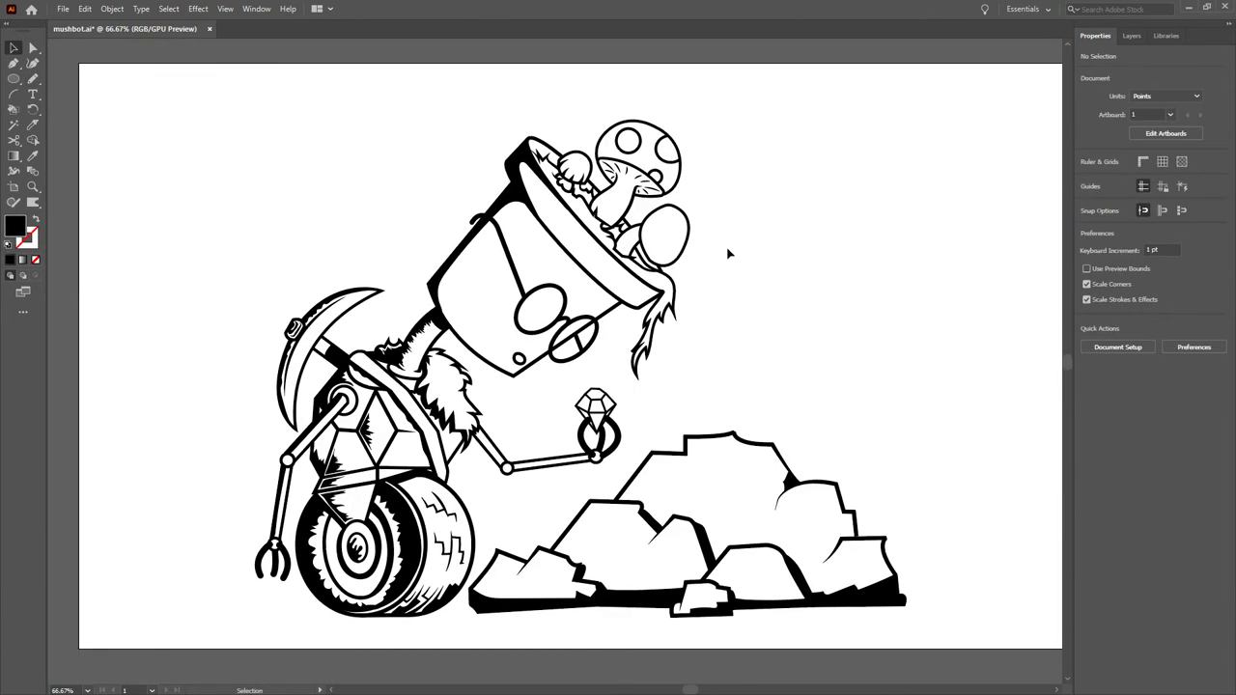
pyautogui.scroll(5, 728, 254)
pyautogui.scroll(2, 534, 256)
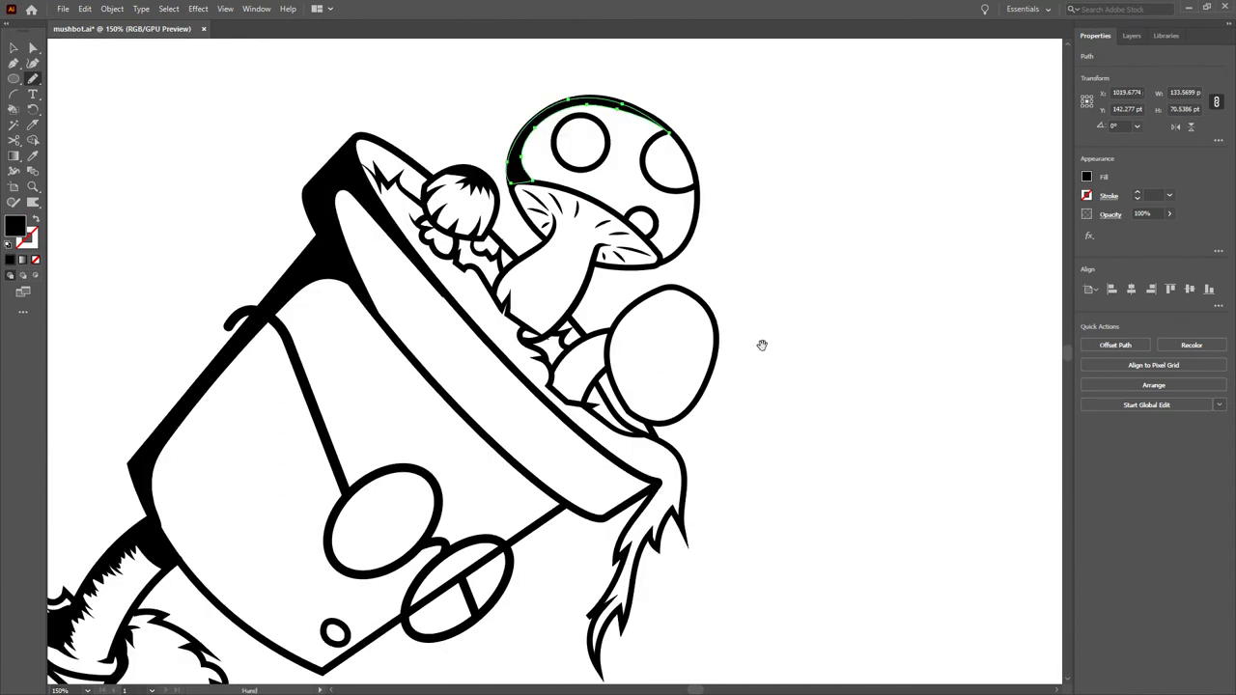
pyautogui.scroll(3, 596, 356)
# Shade the mushroom stem black and add small strokes near the head, ring and shoulder.
pyautogui.press('n')
pyautogui.moveTo(409, 243); pyautogui.dragTo(337, 336)
pyautogui.moveTo(236, 241); pyautogui.dragTo(241, 246)
pyautogui.scroll(-3, 449, 309)
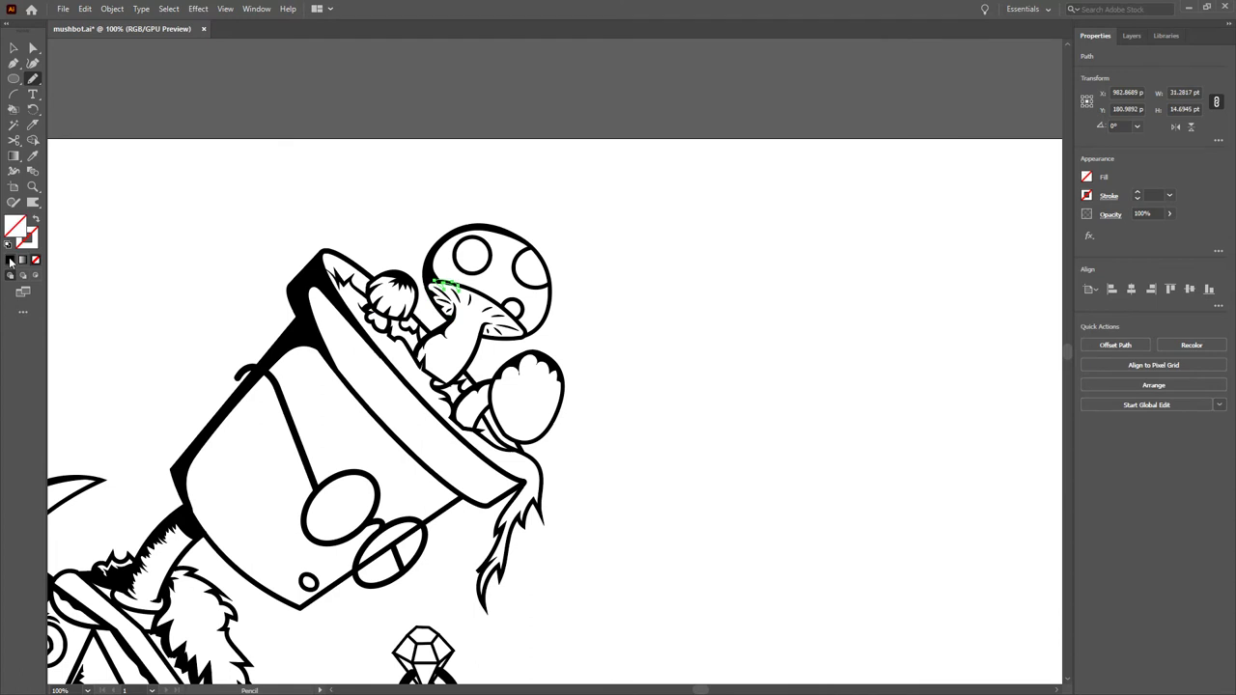
pyautogui.scroll(-2, 580, 386)
pyautogui.scroll(-5, 579, 386)
pyautogui.scroll(-1, 116, 101)
pyautogui.moveTo(596, 423); pyautogui.dragTo(612, 428)
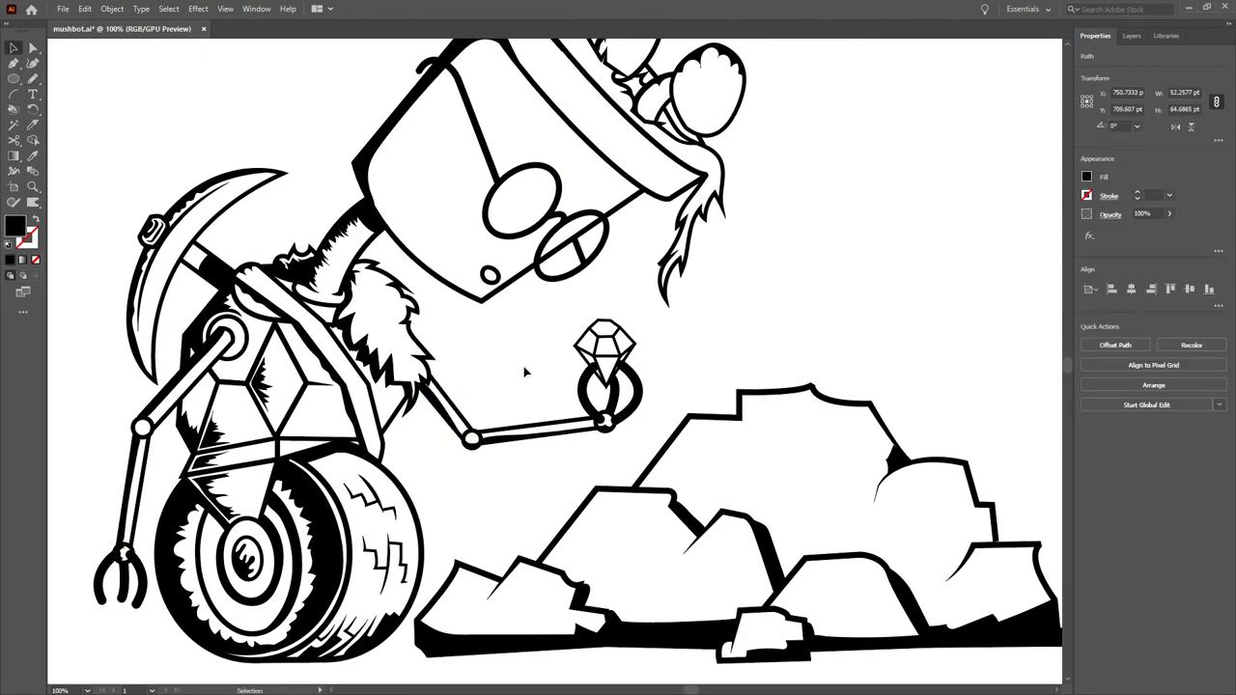
pyautogui.scroll(3, 525, 367)
pyautogui.scroll(-3, 158, 168)
pyautogui.moveTo(236, 405); pyautogui.dragTo(272, 413)
# Trace a black-filled concentric ring around the wheel hub at 150% zoom.
pyautogui.press('v')
pyautogui.hotkey('ctrl', 'shift', 'a')
pyautogui.hotkey('ctrl', '-')
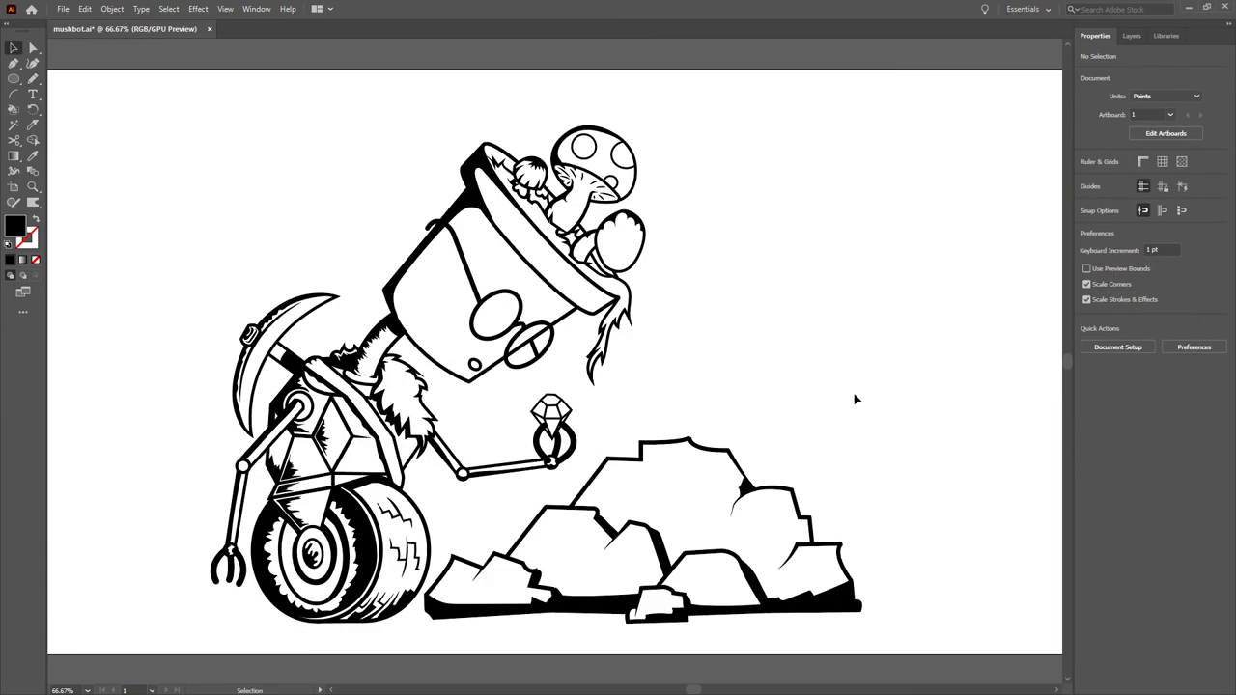
pyautogui.hotkey('ctrl', '+')
pyautogui.hotkey('ctrl', '+')
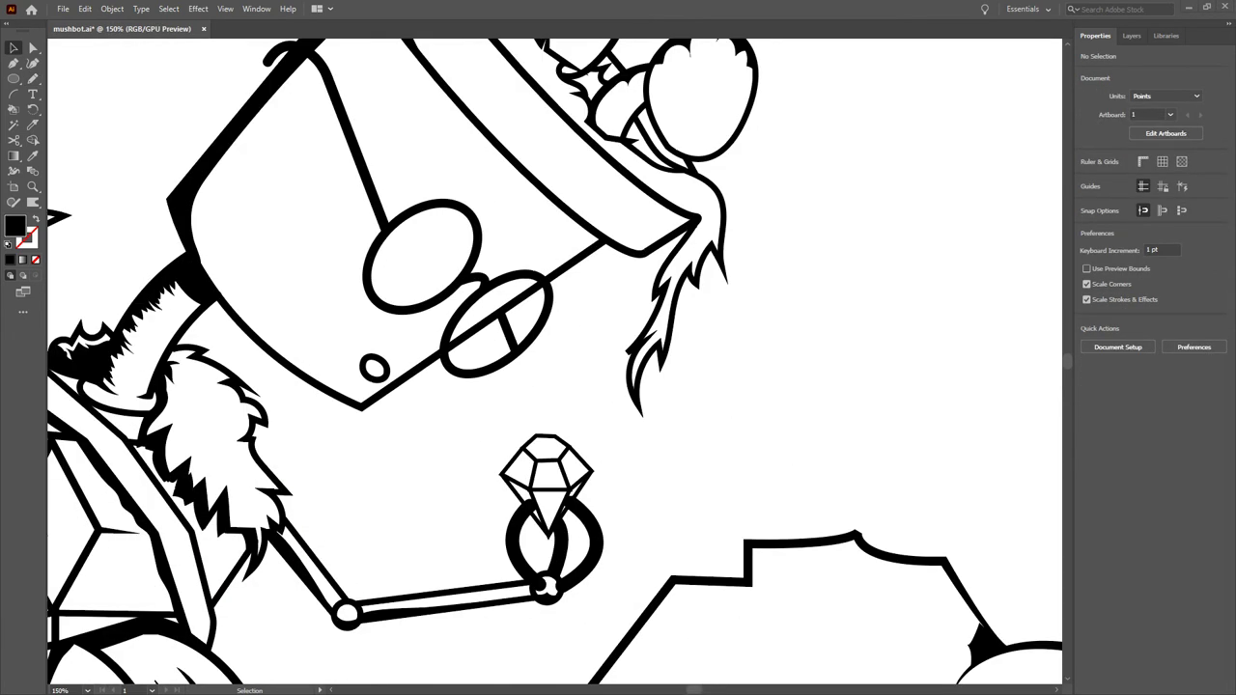
pyautogui.scroll(-5, 512, 473)
pyautogui.hscroll(-4, 512, 473)
pyautogui.press('n')
pyautogui.moveTo(415, 288); pyautogui.dragTo(298, 328)
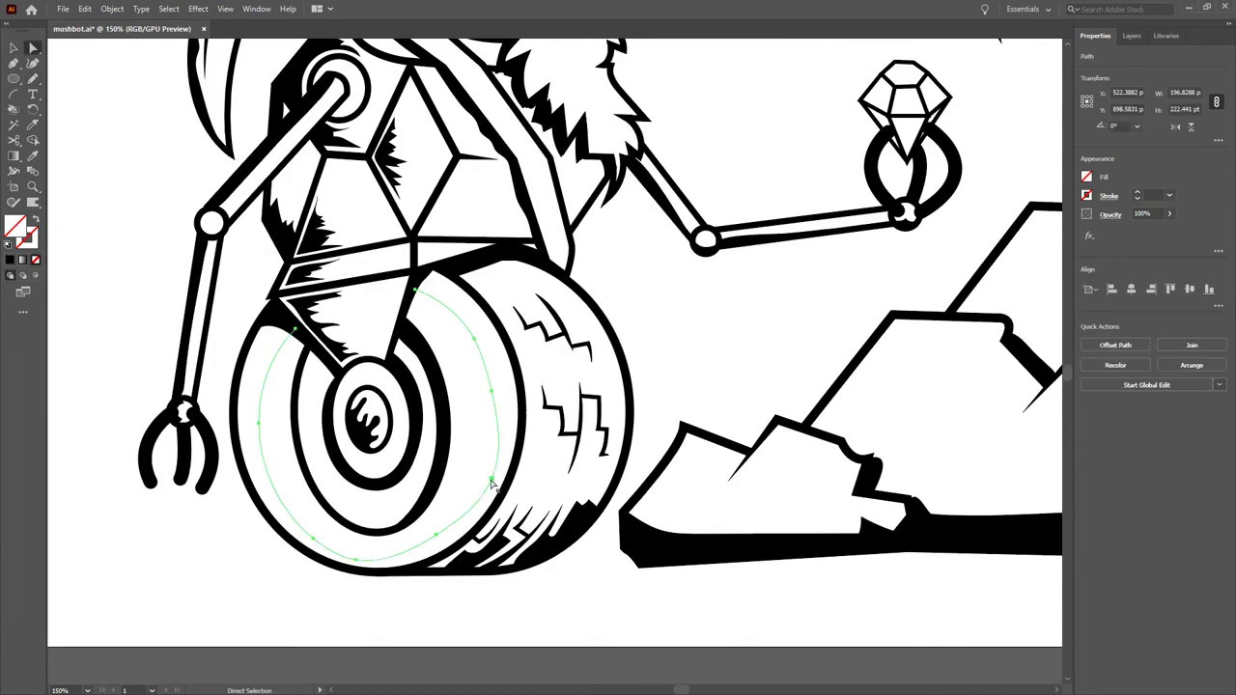
pyautogui.hotkey('ctrl', '-')
pyautogui.hotkey('ctrl', '-')
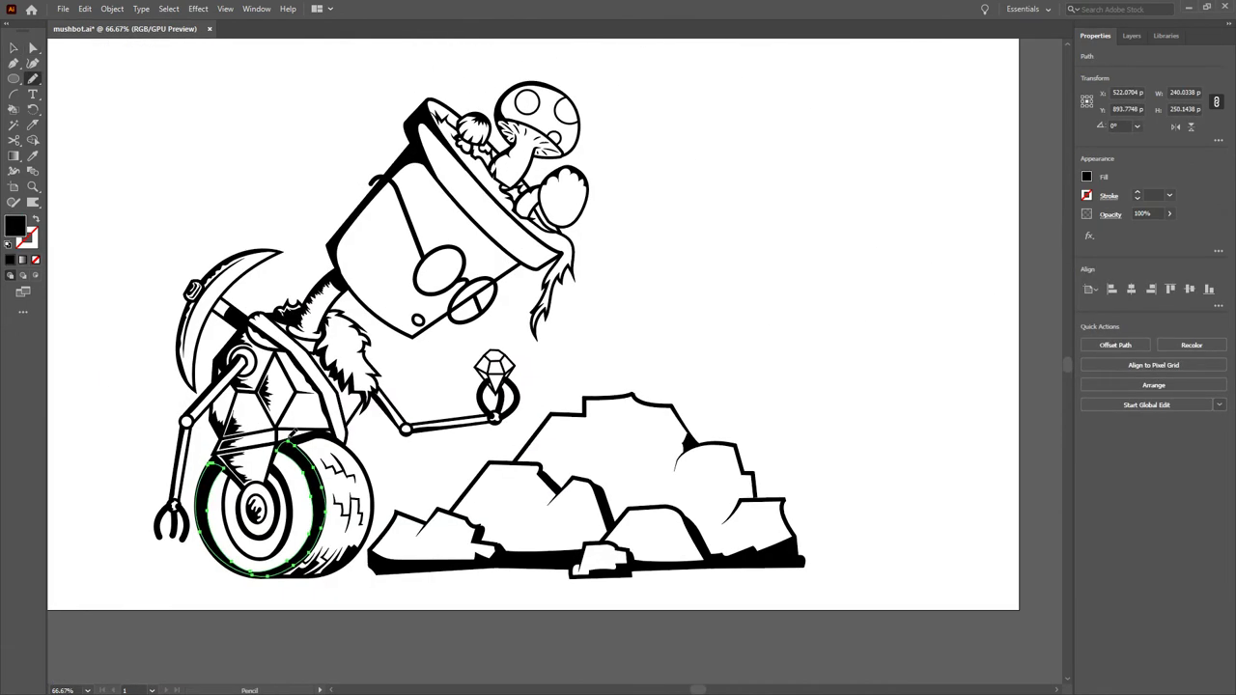
pyautogui.click(34, 48)
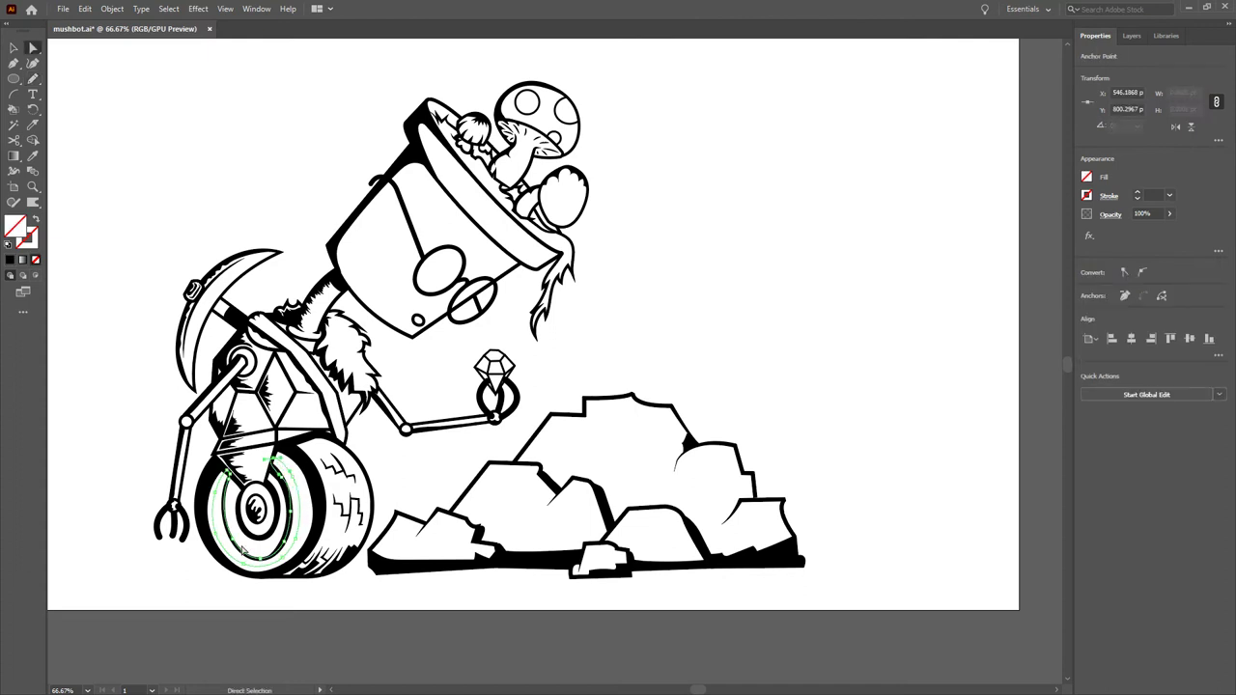
pyautogui.click(649, 367)
pyautogui.moveTo(673, 422); pyautogui.dragTo(623, 480)
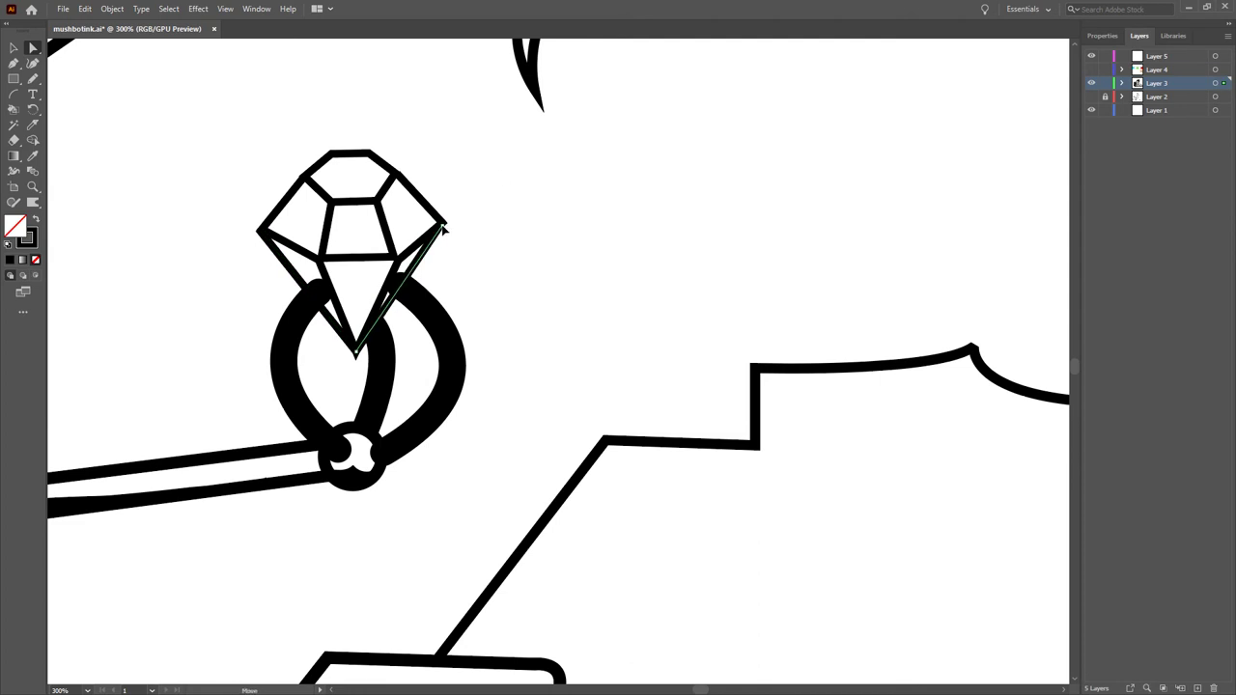
# Select all the line art and use the Eyedropper to colour the robot's strap dark red-brown.
pyautogui.hotkey('ctrl', '0')
pyautogui.hotkey('ctrl', 'a')
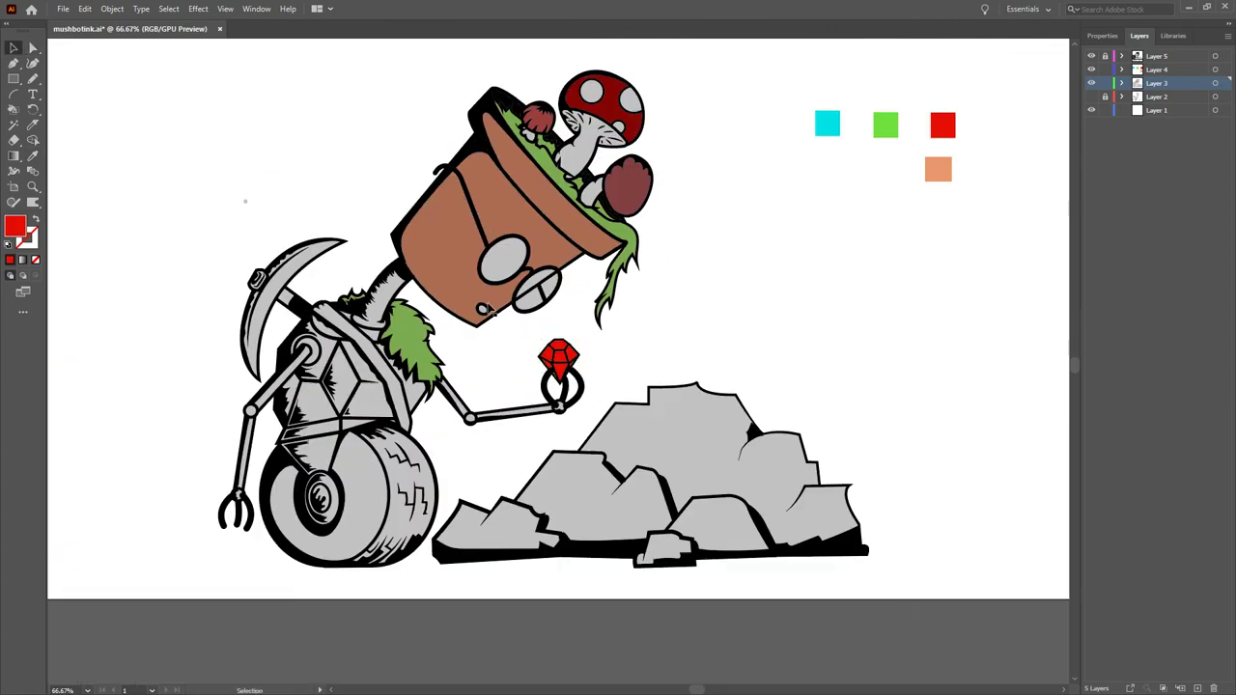
pyautogui.press('i')
pyautogui.click(628, 185)
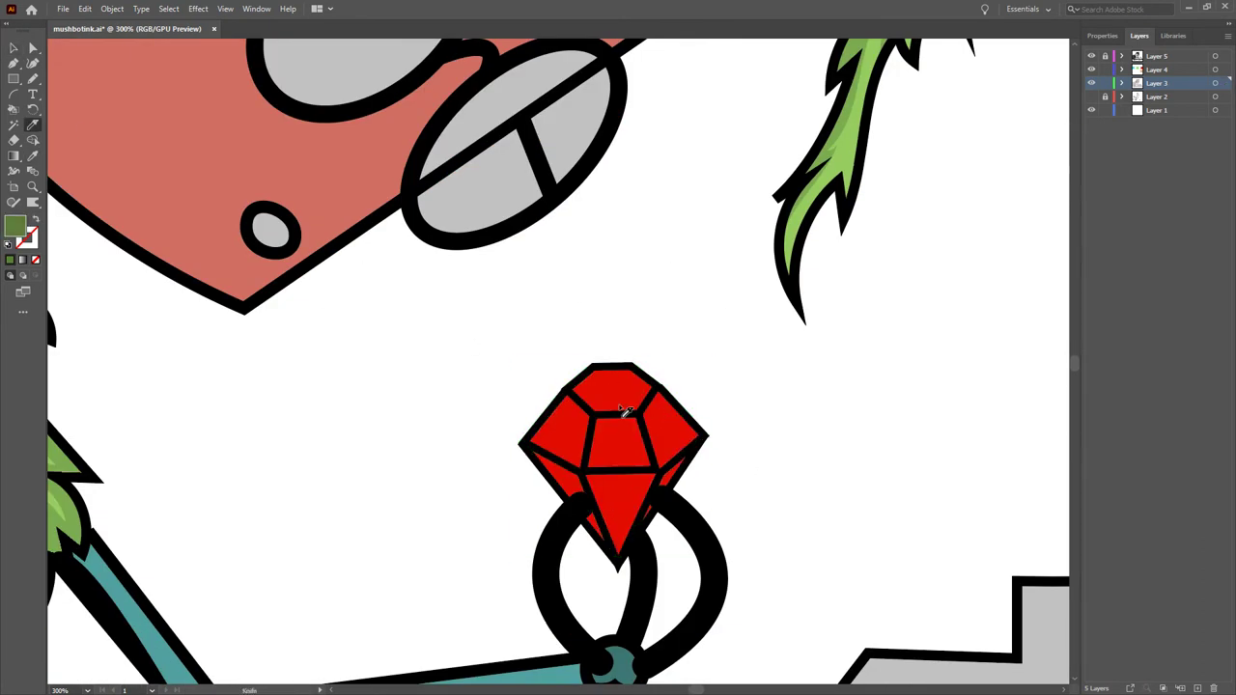
# Inspect the gem's top facet, then fill a cut shell piece with lighter teal sampled from the arm.
pyautogui.click(626, 410)
pyautogui.press('a')
pyautogui.click(742, 273)
pyautogui.press('v')
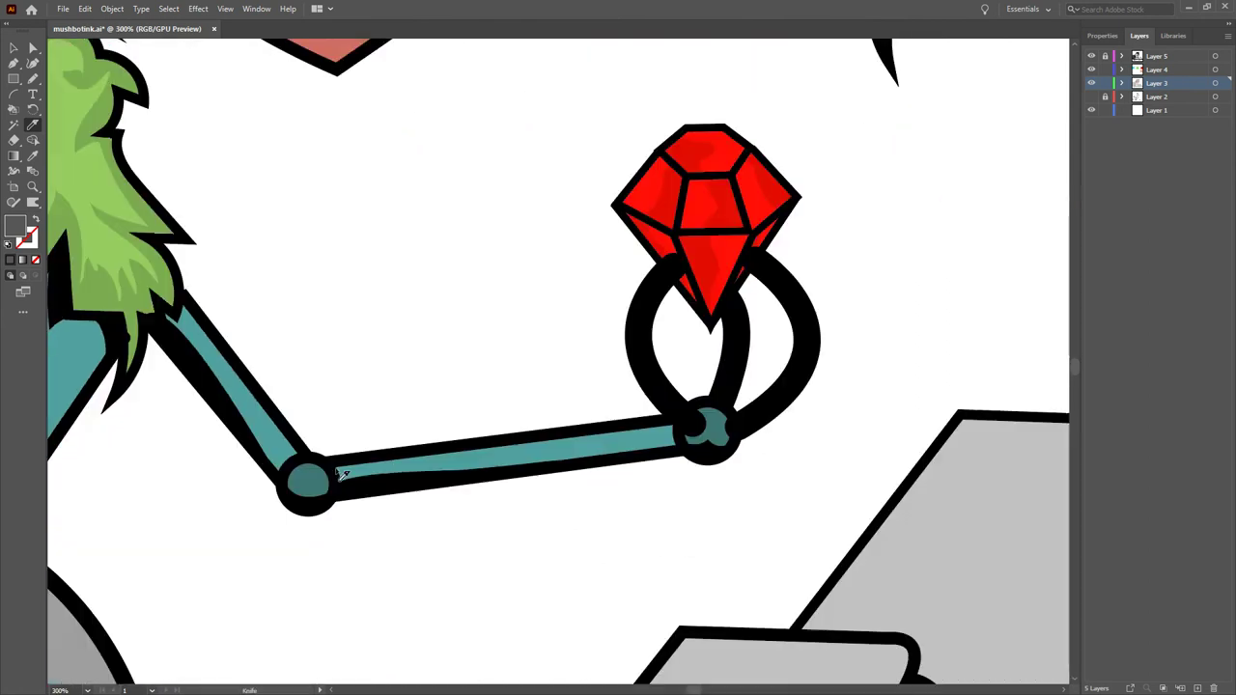
pyautogui.click(456, 474)
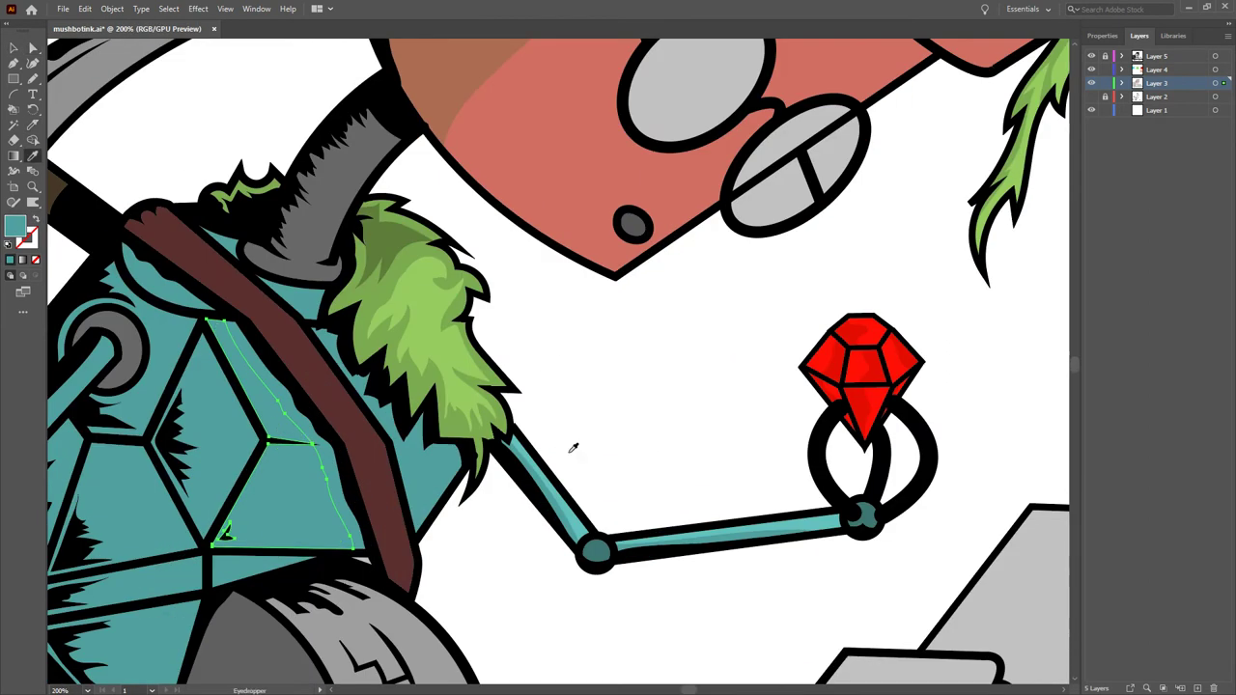
pyautogui.click(548, 480)
pyautogui.press('v')
pyautogui.click(96, 172)
# Knife-slice shading pieces across the shell, the grey handle and the wheel.
pyautogui.moveTo(420, 450); pyautogui.dragTo(415, 444)
pyautogui.scroll(2, 367, 274)
pyautogui.moveTo(405, 222); pyautogui.dragTo(367, 274)
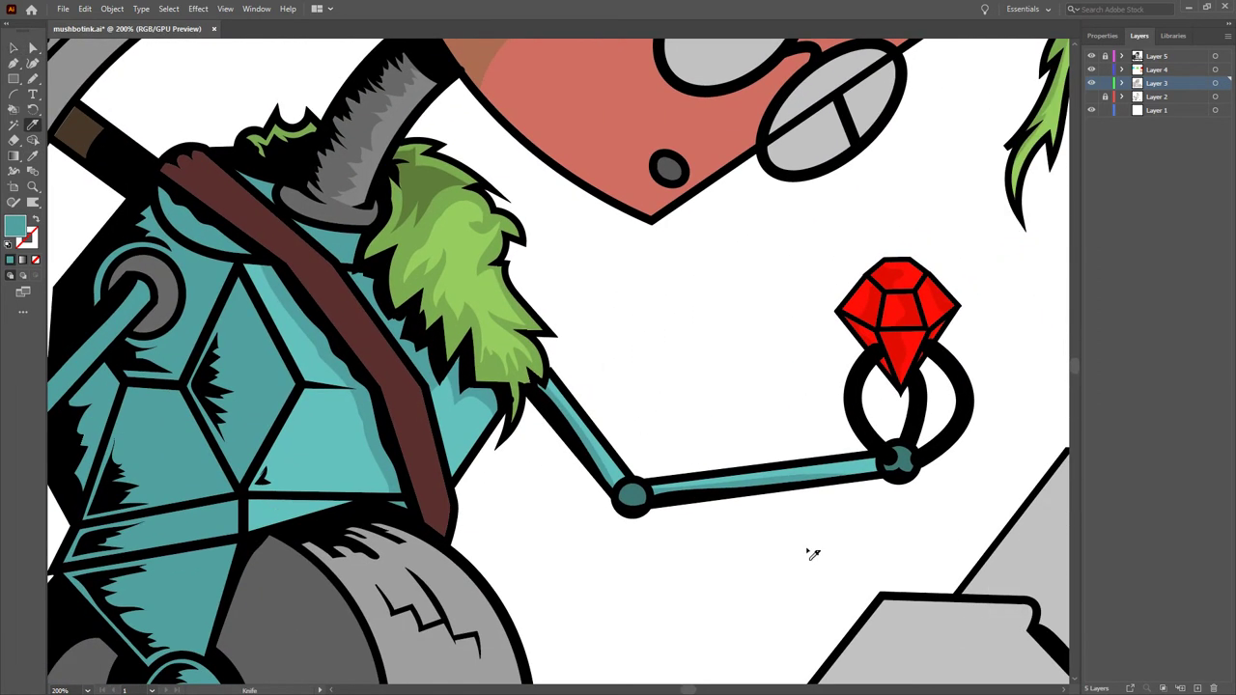
pyautogui.scroll(3, 551, 508)
pyautogui.scroll(-5, 693, 325)
pyautogui.moveTo(415, 300); pyautogui.dragTo(515, 503)
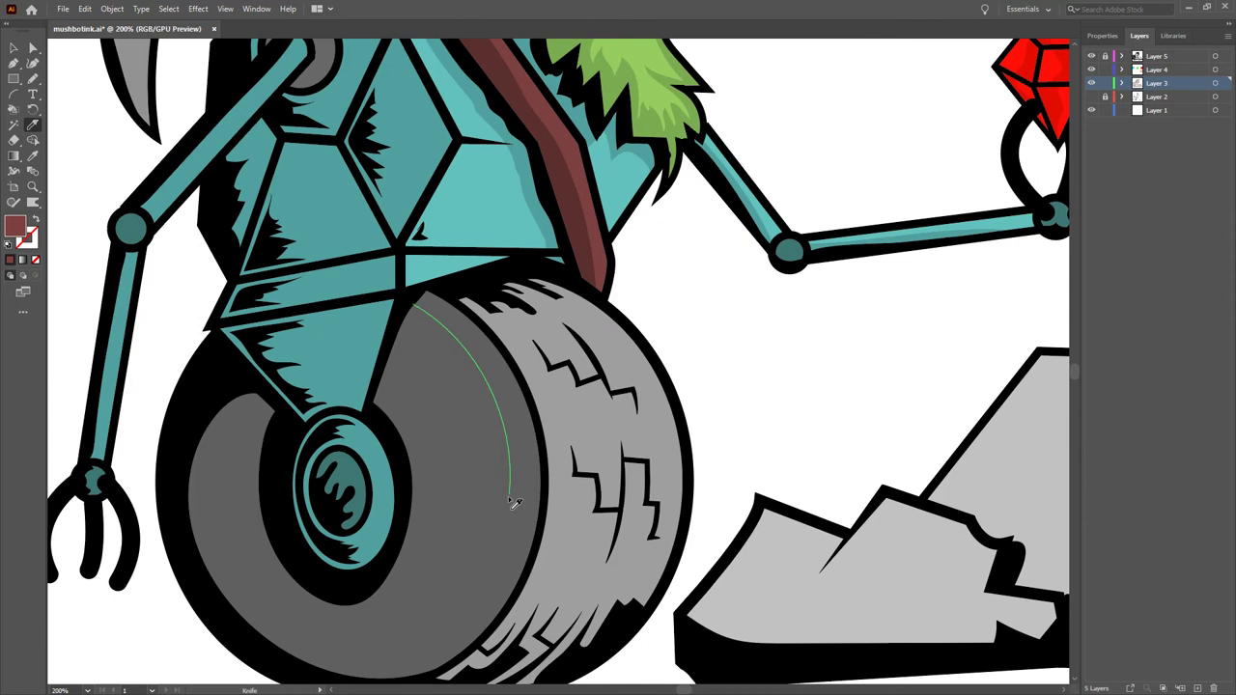
pyautogui.moveTo(481, 647); pyautogui.dragTo(483, 651)
pyautogui.press('a')
pyautogui.moveTo(667, 552); pyautogui.dragTo(676, 560)
pyautogui.press('a')
pyautogui.hotkey('ctrl', '0')
# Slice shading pieces off the right mushroom cap, mushroom stem and grass tuft, recolouring the grass piece.
pyautogui.scroll(3, 591, 412)
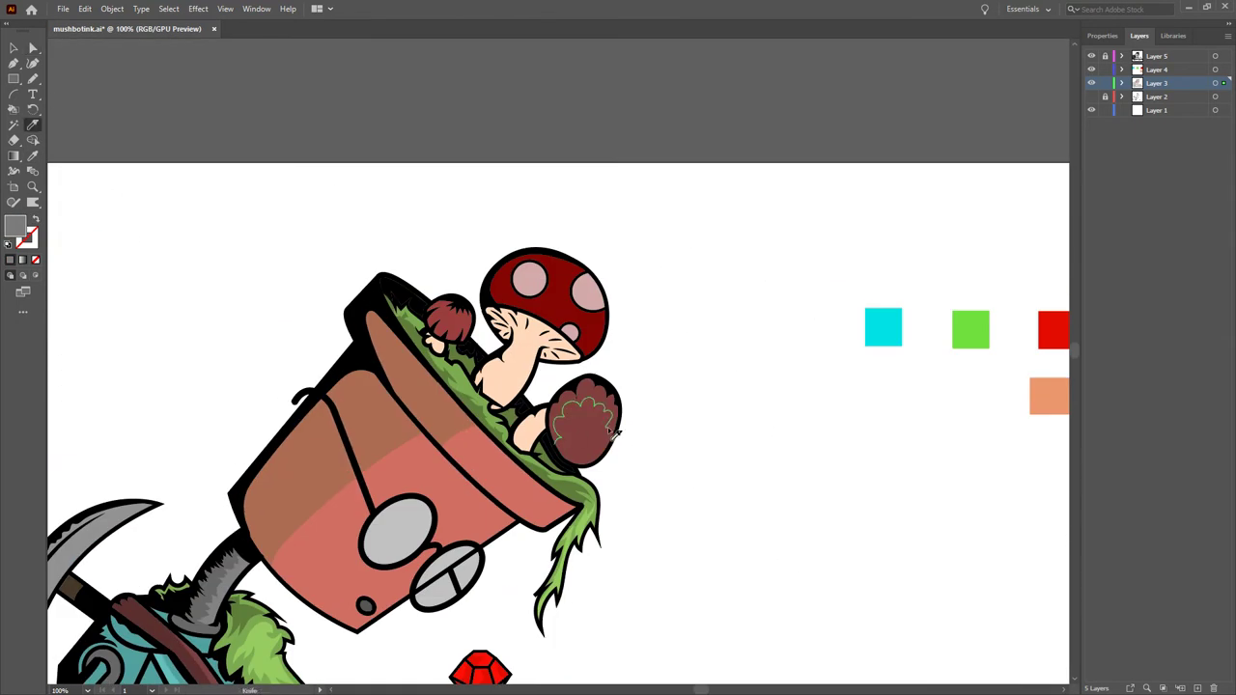
pyautogui.moveTo(616, 434); pyautogui.dragTo(618, 437)
pyautogui.scroll(2, 557, 360)
pyautogui.press('a')
pyautogui.moveTo(533, 338); pyautogui.dragTo(535, 340)
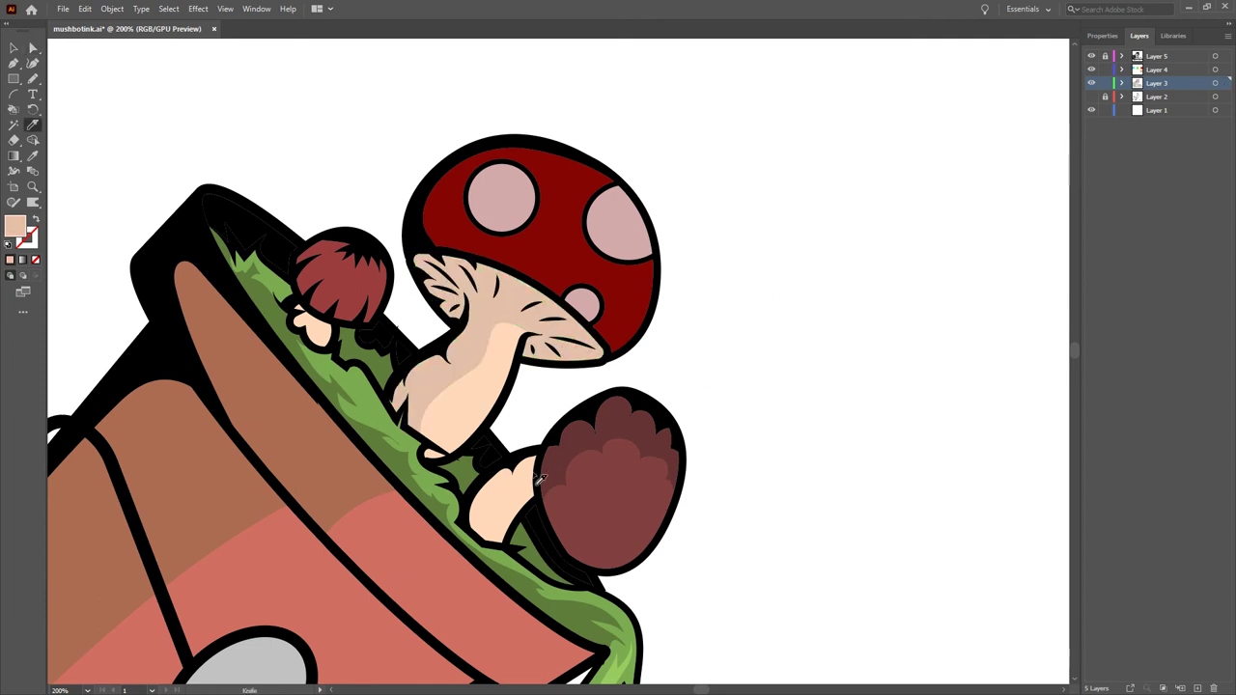
pyautogui.scroll(2, 302, 317)
pyautogui.scroll(-4, 740, 351)
pyautogui.scroll(4, 247, 313)
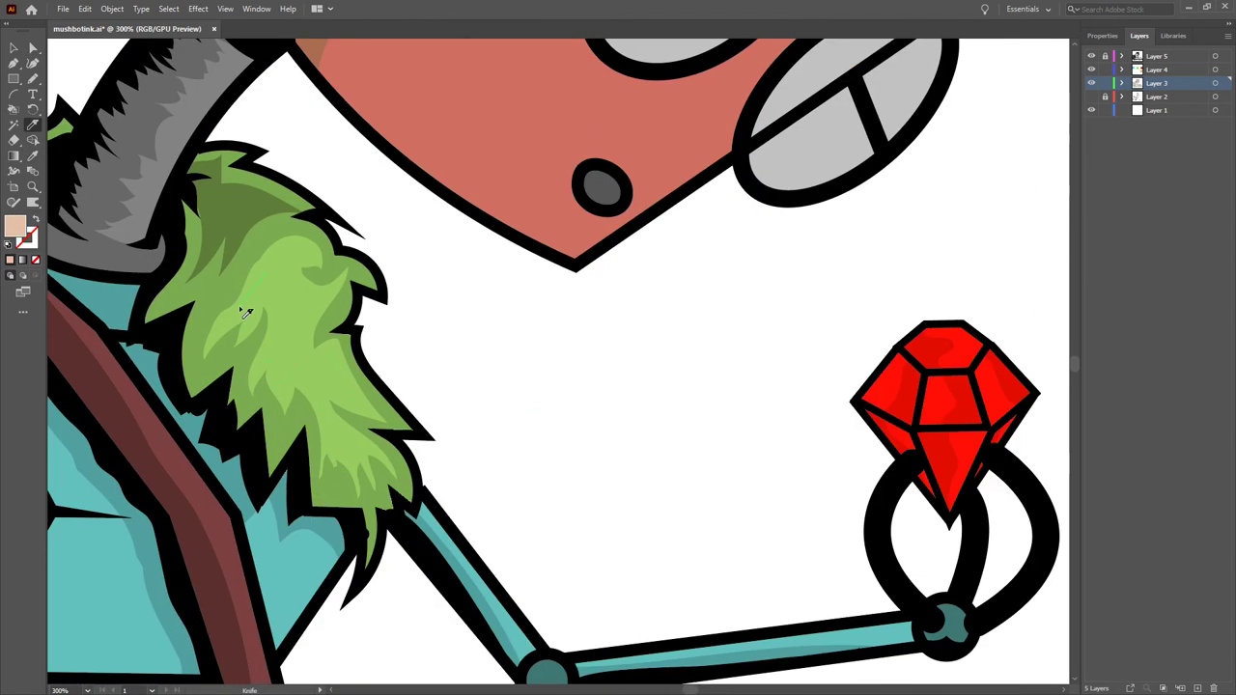
pyautogui.moveTo(268, 294); pyautogui.dragTo(268, 295)
pyautogui.press('a')
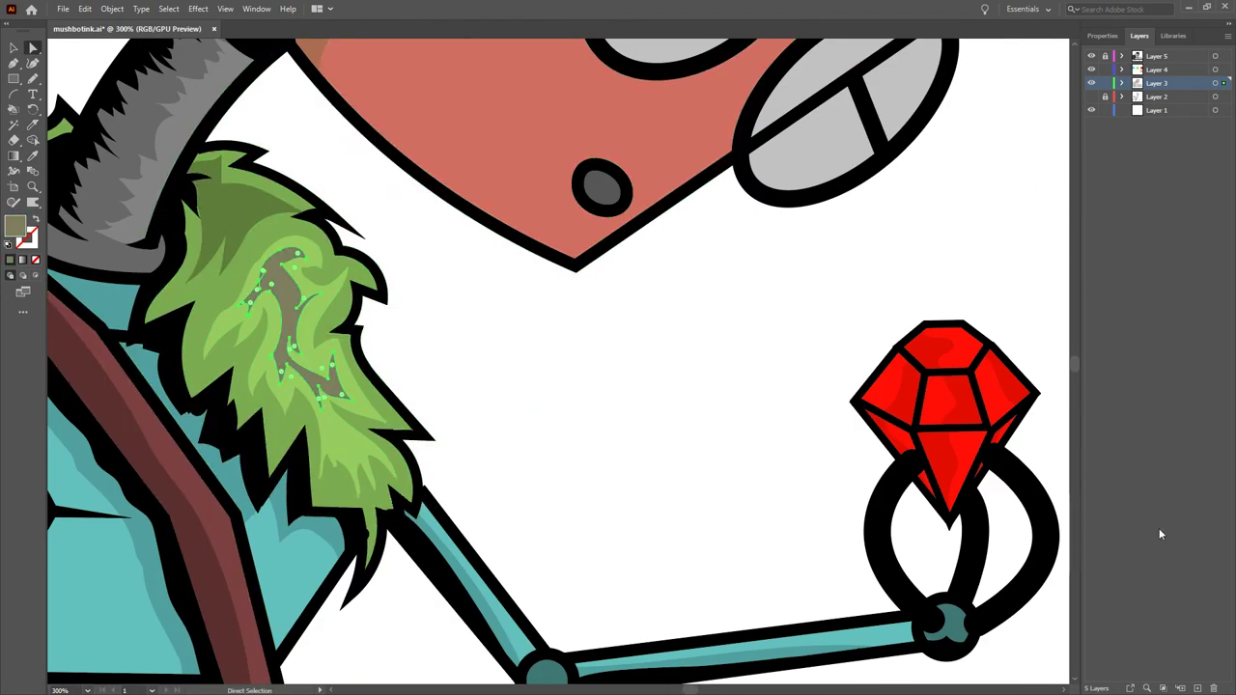
pyautogui.hotkey('ctrl', 'shift', 'a')
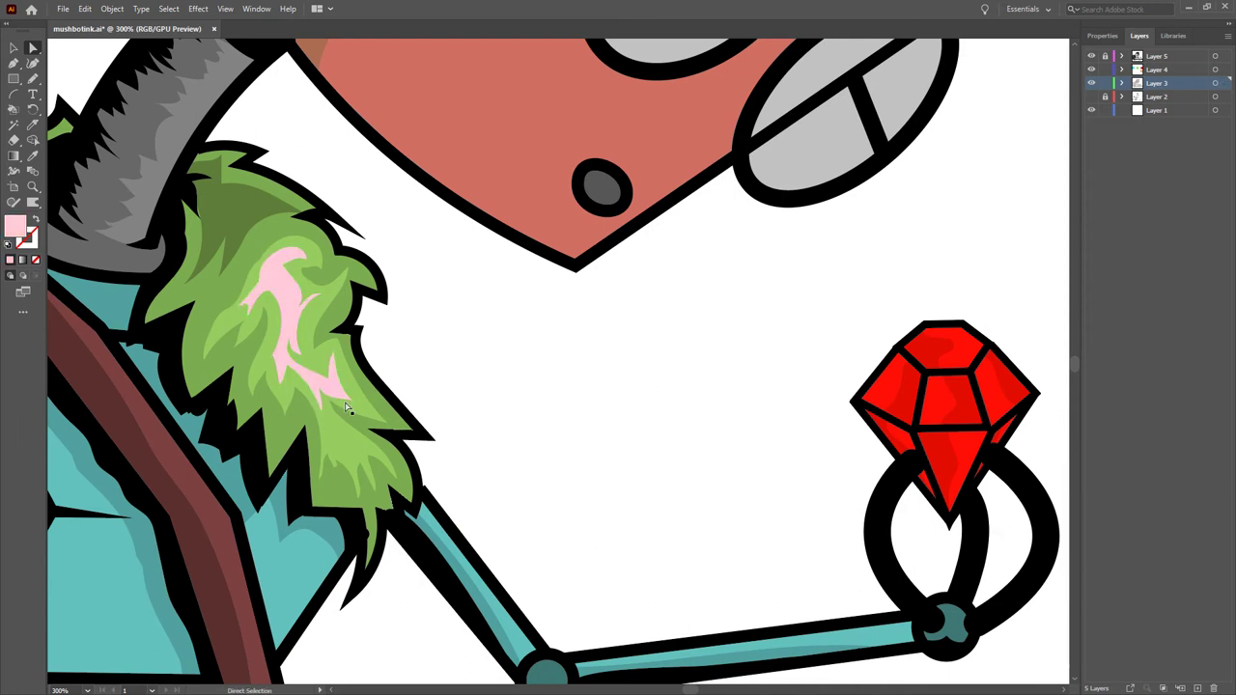
pyautogui.scroll(-3, 607, 401)
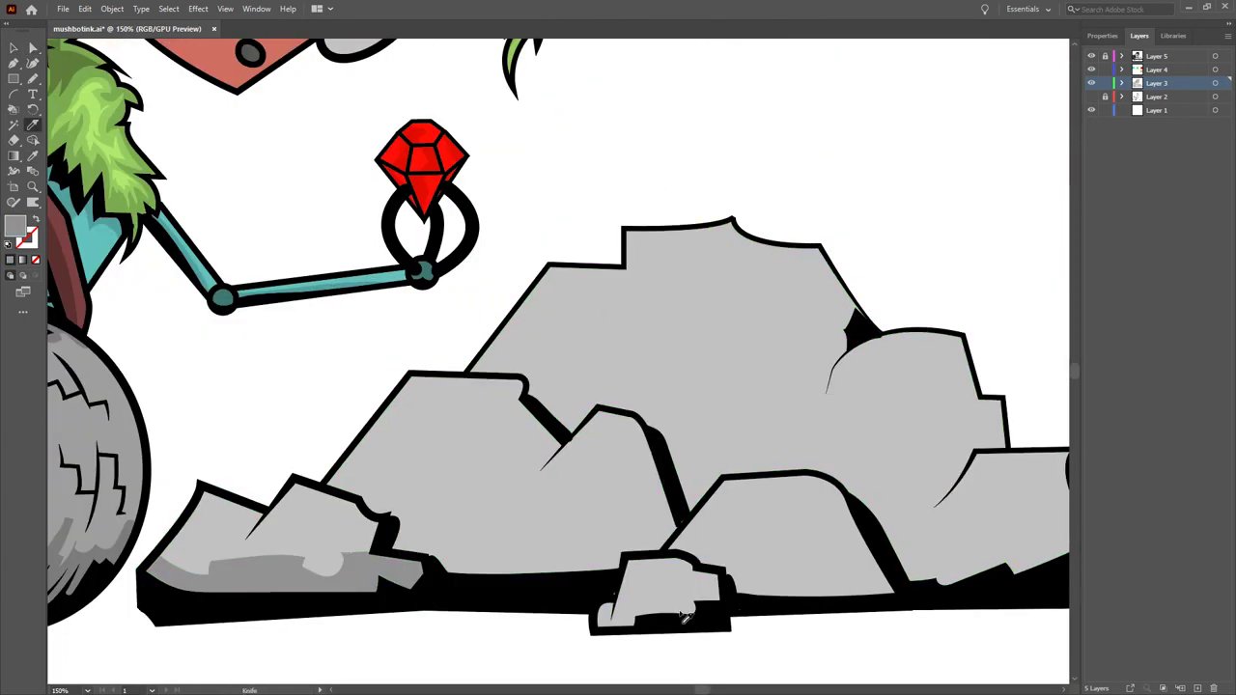
# Slice shadow strips along the rock bottoms and fill them with darker grey.
pyautogui.moveTo(682, 616); pyautogui.dragTo(599, 502)
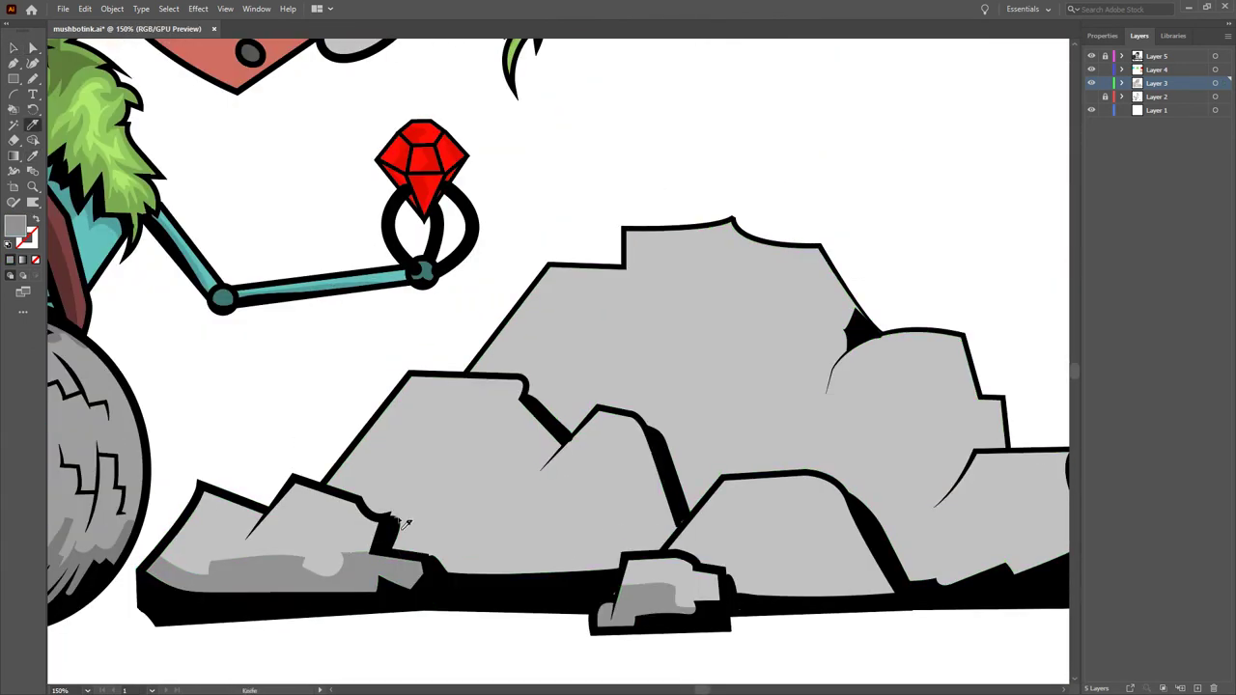
pyautogui.click(275, 568)
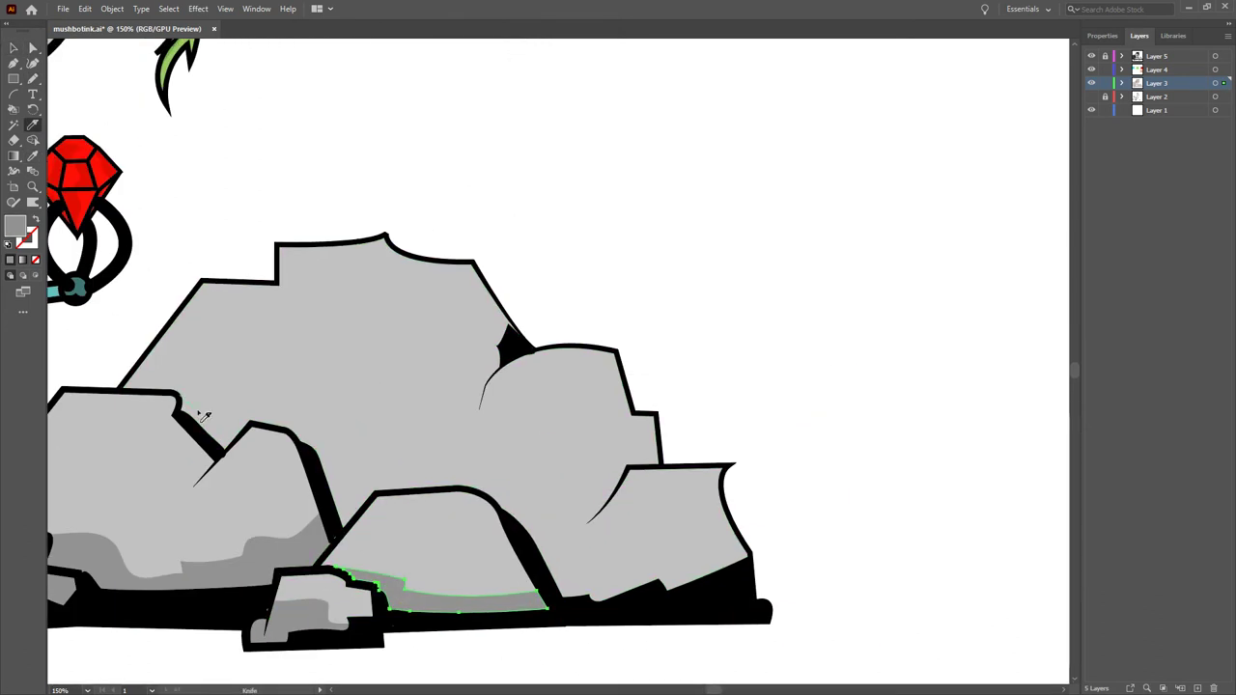
pyautogui.moveTo(467, 497); pyautogui.dragTo(749, 552)
pyautogui.press('i')
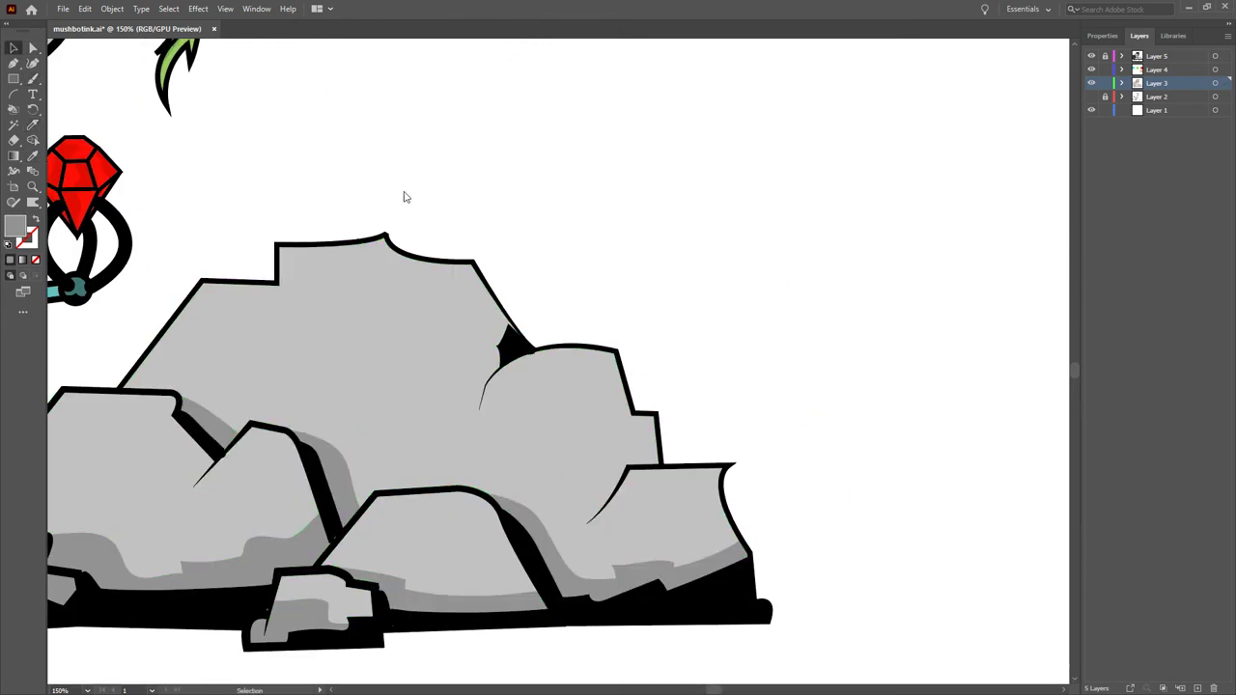
pyautogui.press('b')
pyautogui.hotkey('ctrl', '+')
pyautogui.hotkey('ctrl', '+')
pyautogui.hotkey('ctrl', '+')
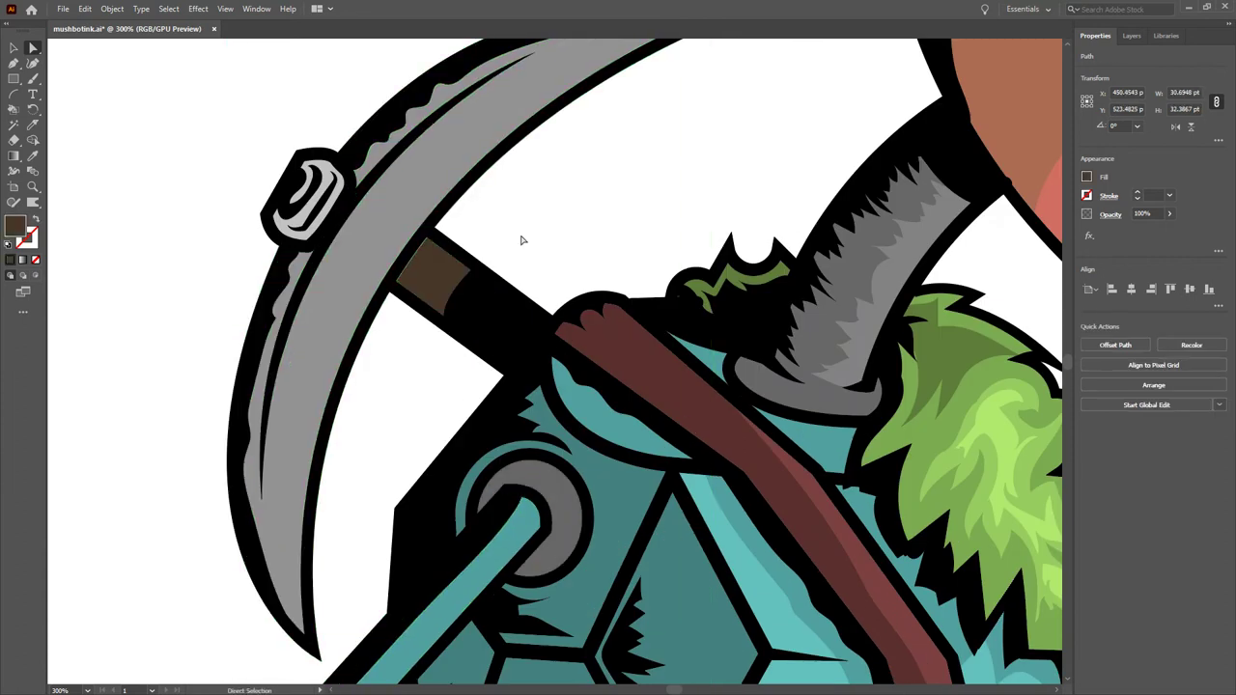
# Recolour the lower body and upper band of the pot a lighter orange with the Eyedropper.
pyautogui.click(521, 239)
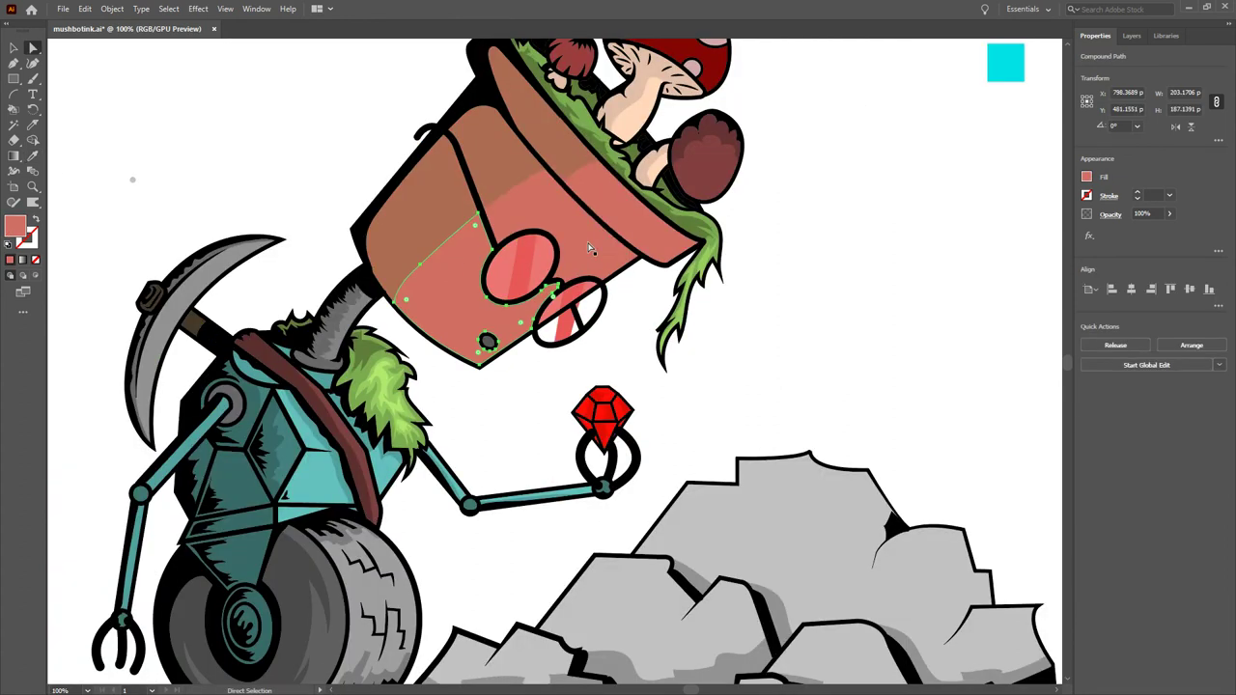
pyautogui.click(189, 112)
pyautogui.click(618, 241)
pyautogui.keyDown('shift'); pyautogui.click(643, 224); pyautogui.keyUp('shift')
pyautogui.press('i')
pyautogui.hotkey('ctrl', '-')
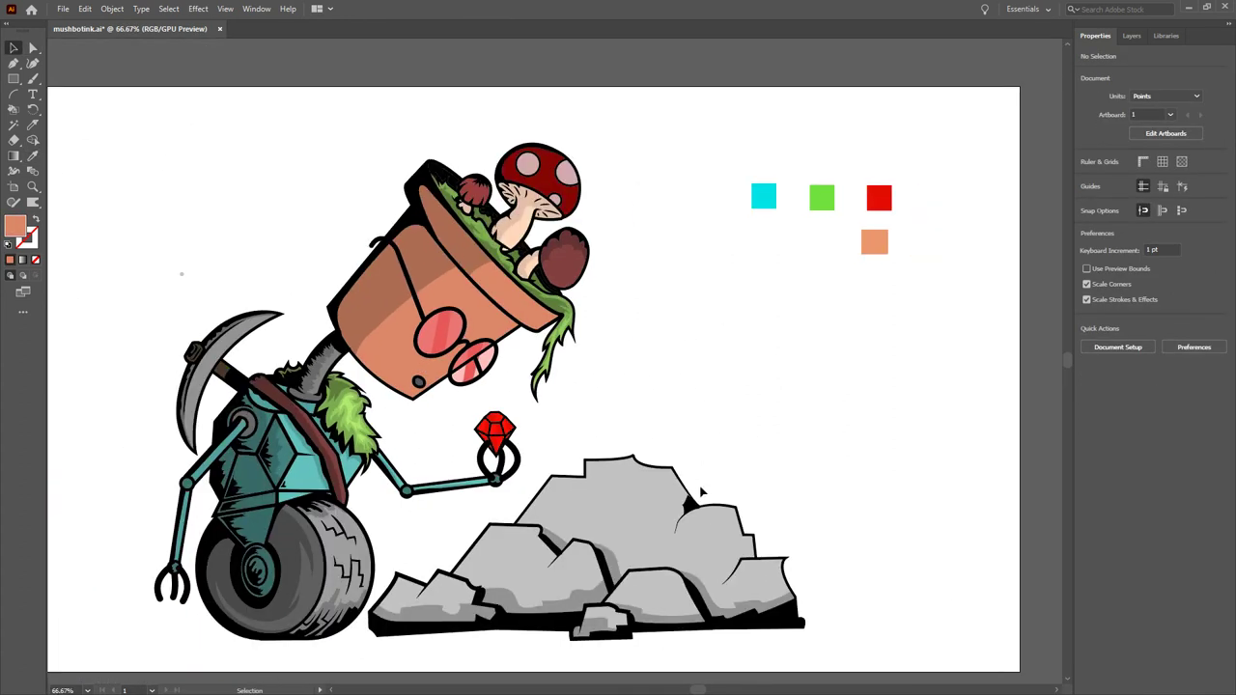
pyautogui.press('v')
# Give the rock highlight shapes on the upper faces a dusty-pink tint.
pyautogui.click(1018, 502)
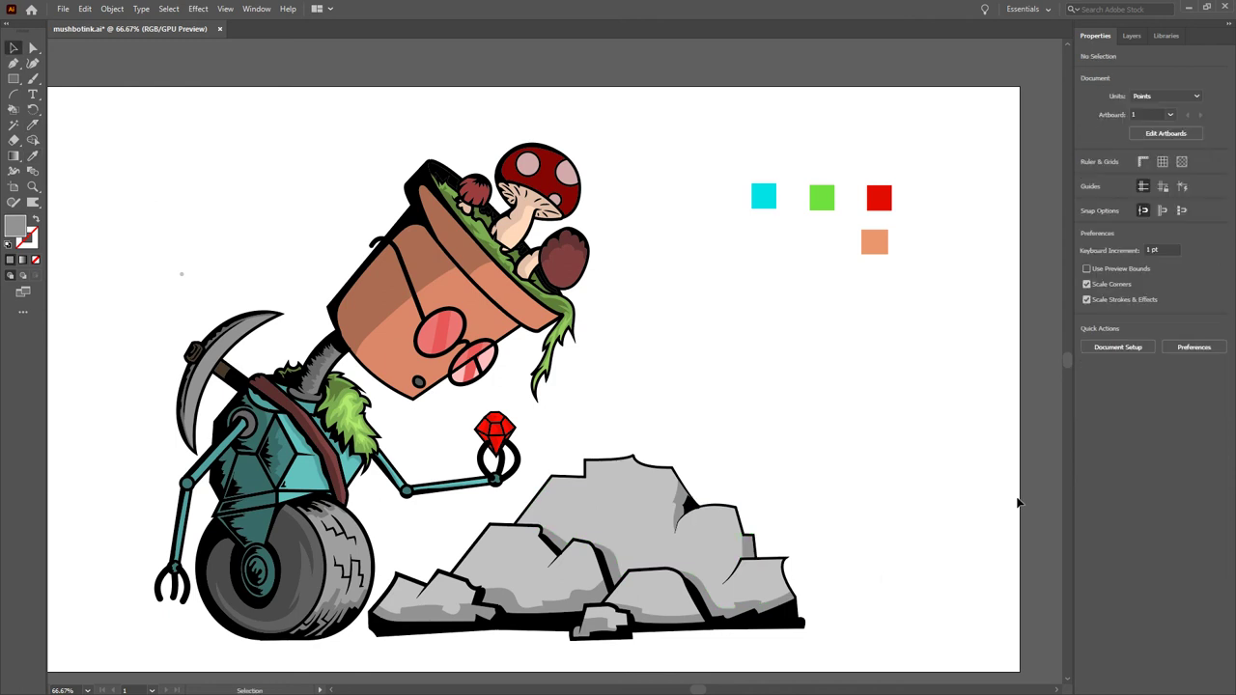
pyautogui.click(467, 570)
pyautogui.hotkey('ctrl', 'shift', 'a')
pyautogui.press('a')
pyautogui.click(435, 586)
pyautogui.keyDown('shift'); pyautogui.click(516, 543); pyautogui.keyUp('shift')
pyautogui.press('i')
pyautogui.press('a')
pyautogui.click(608, 483)
pyautogui.press('i')
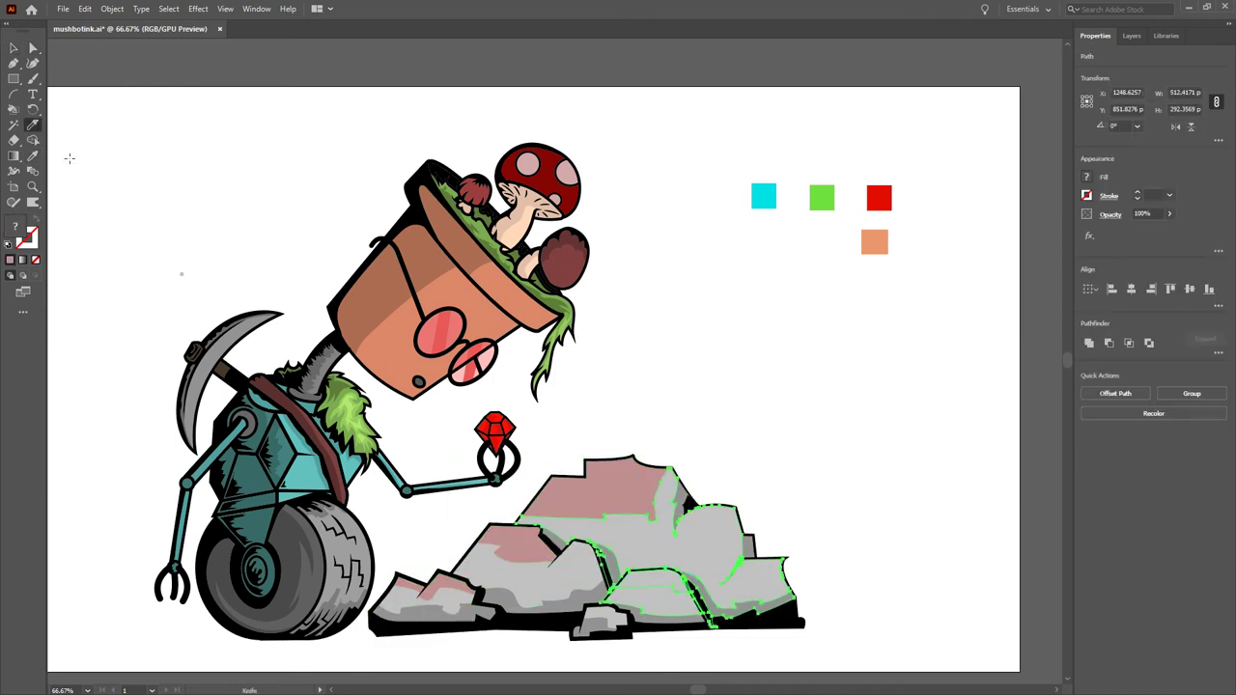
pyautogui.hotkey('ctrl', 'shift', 'a')
# Apply a new colour to the wheel's tread lines, then zoom back to the whole artboard.
pyautogui.scroll(3, 358, 586)
pyautogui.click(256, 425)
pyautogui.click(445, 446)
pyautogui.hotkey('ctrl', 'shift', 'a')
pyautogui.press('v')
pyautogui.scroll(-3, 570, 444)
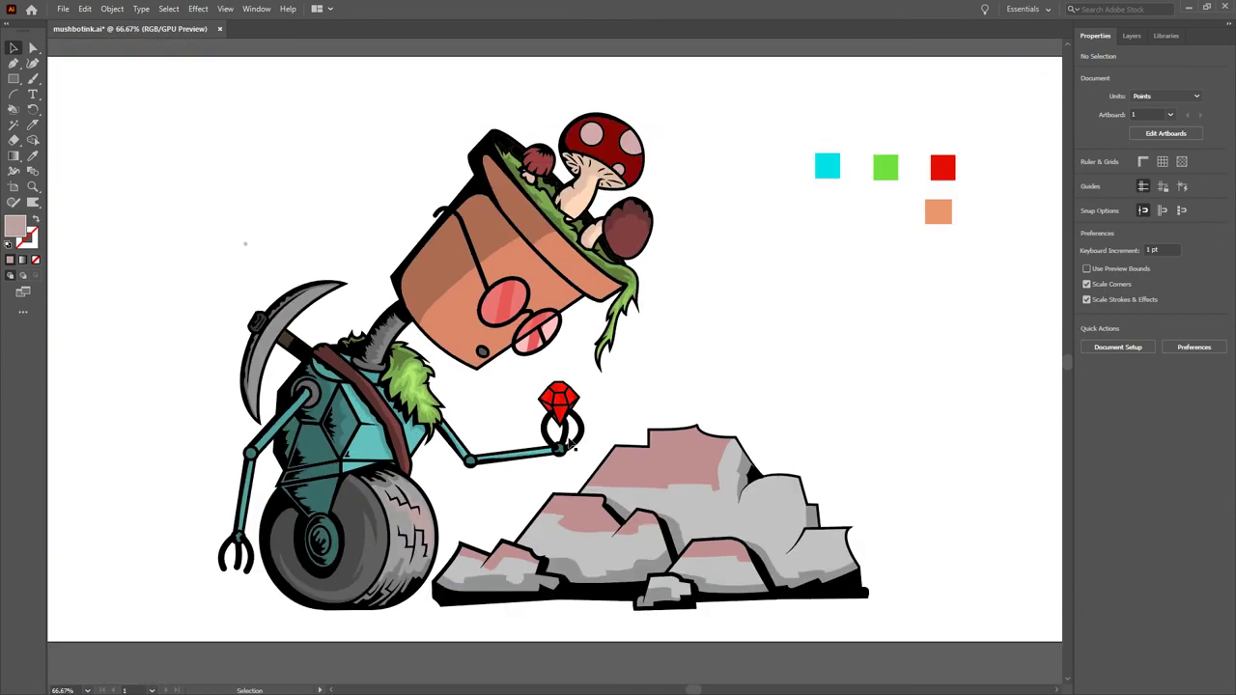
# Add a new layer and draw a rectangle covering the whole artboard as the background.
pyautogui.click(1140, 36)
pyautogui.press('m')
pyautogui.moveTo(123, 68); pyautogui.dragTo(987, 619)
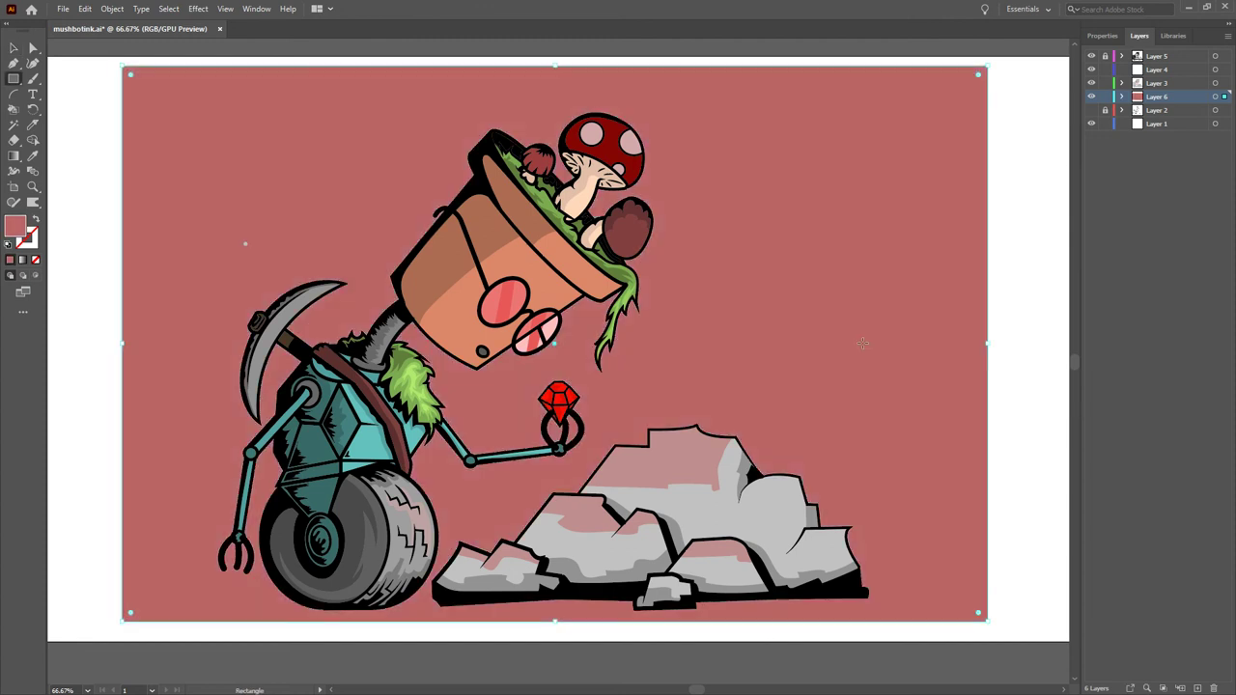
pyautogui.press('a')
pyautogui.click(482, 351)
# Draw a large circle over the gem to serve as its radial glow.
pyautogui.scroll(-1, 574, 444)
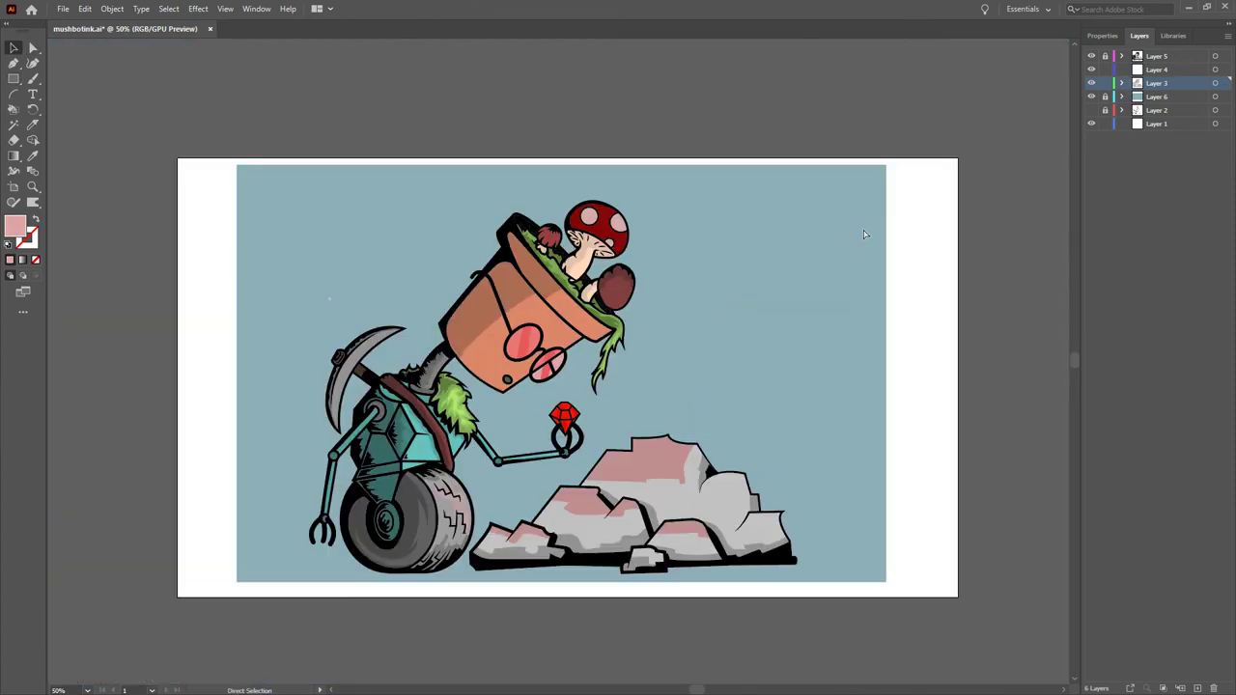
pyautogui.scroll(3, 555, 354)
pyautogui.hotkey('ctrl', 'shift', 'a')
pyautogui.press('v')
pyautogui.scroll(-2, 253, 282)
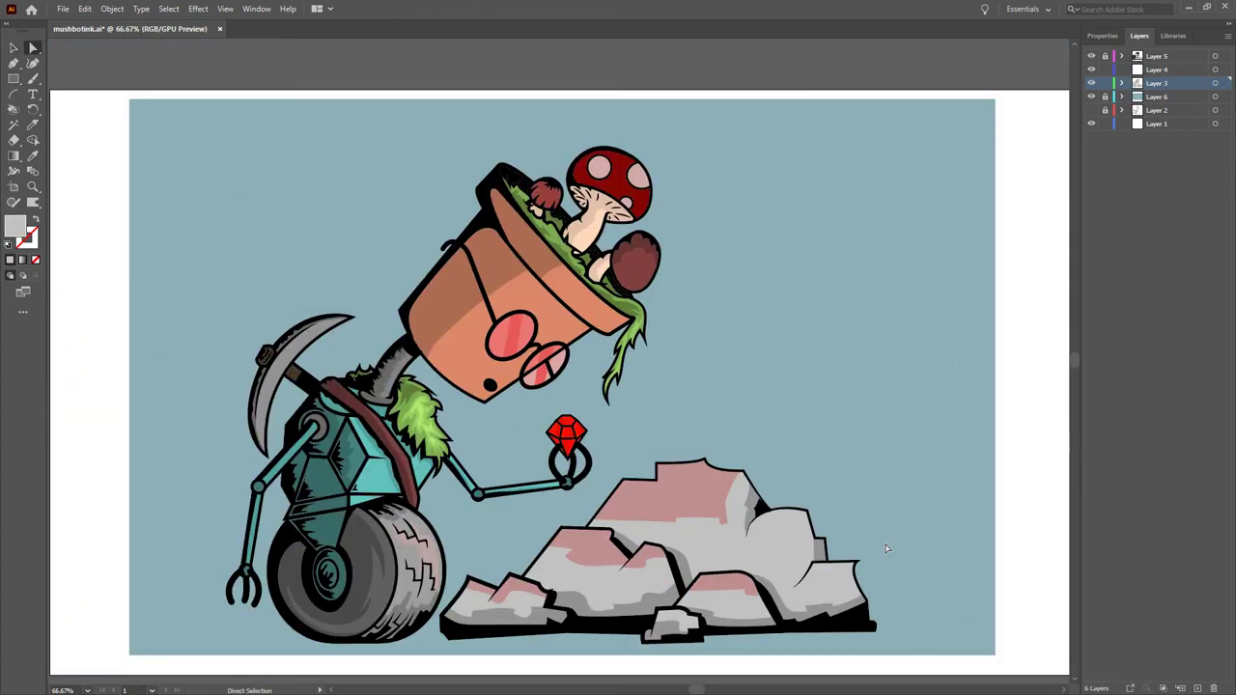
pyautogui.press('l')
pyautogui.moveTo(368, 235); pyautogui.dragTo(768, 635)
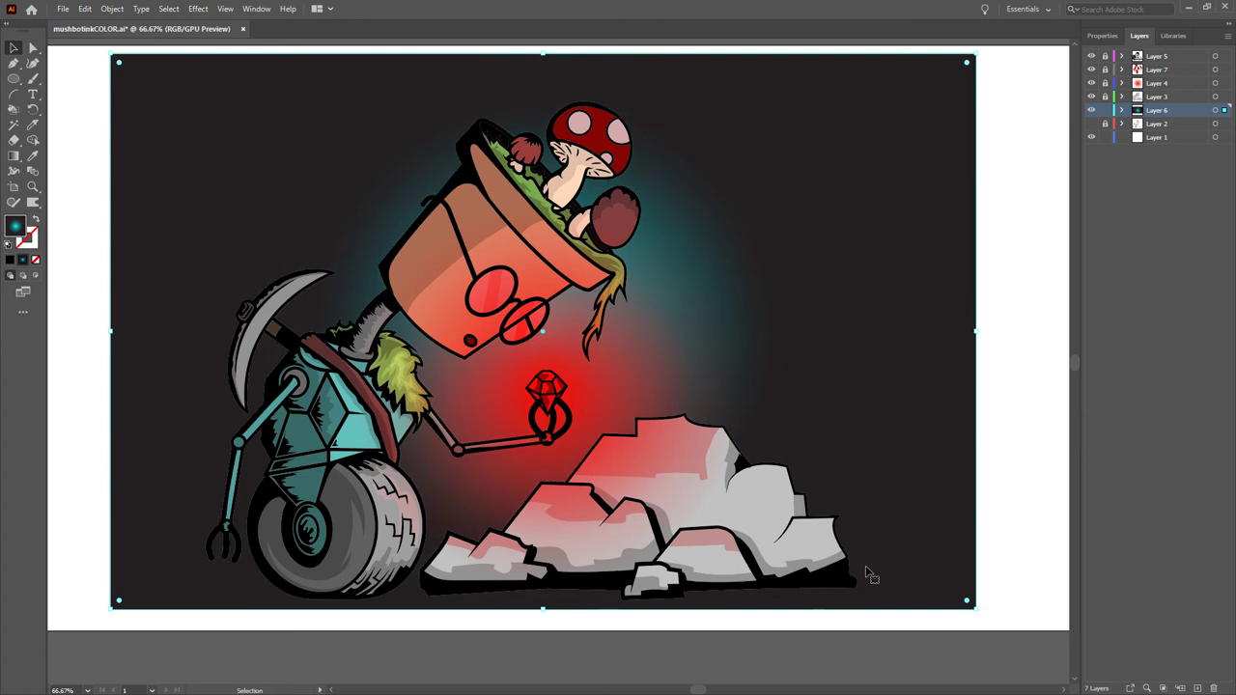
# Angle the gem's glow gradient upward from the ruby with the Gradient tool, then undo it.
pyautogui.press('g')
pyautogui.moveTo(545, 381); pyautogui.dragTo(526, 43)
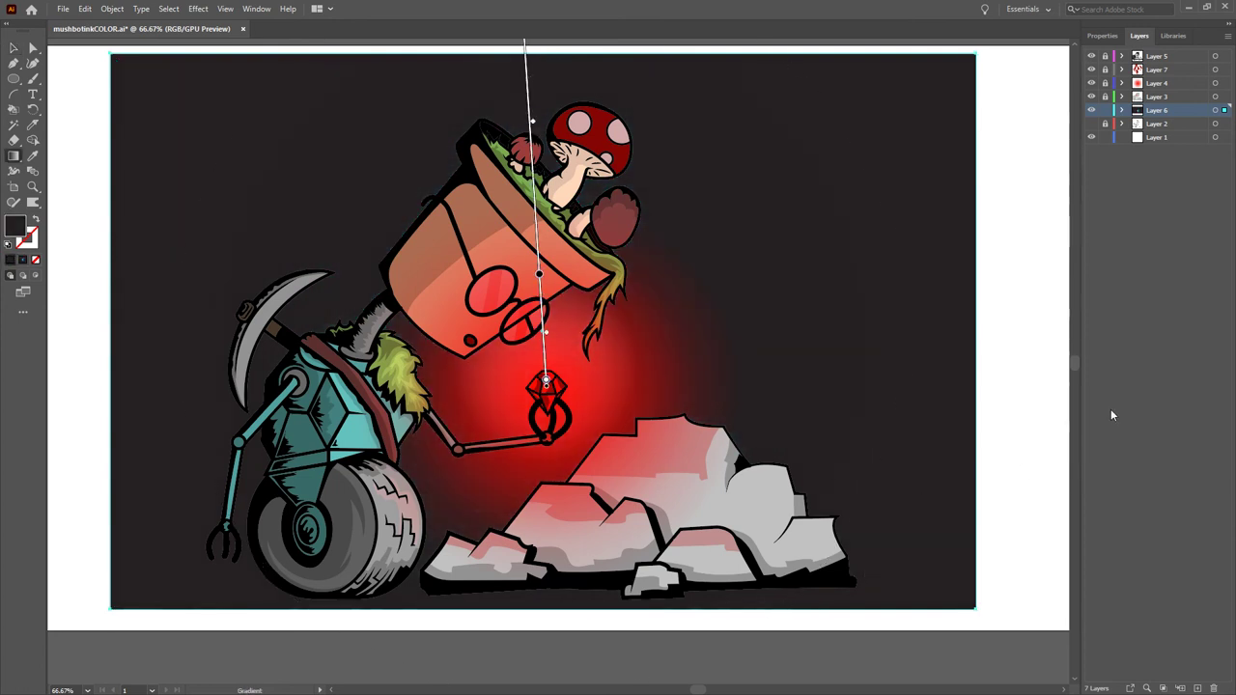
pyautogui.hotkey('ctrl', 'z')
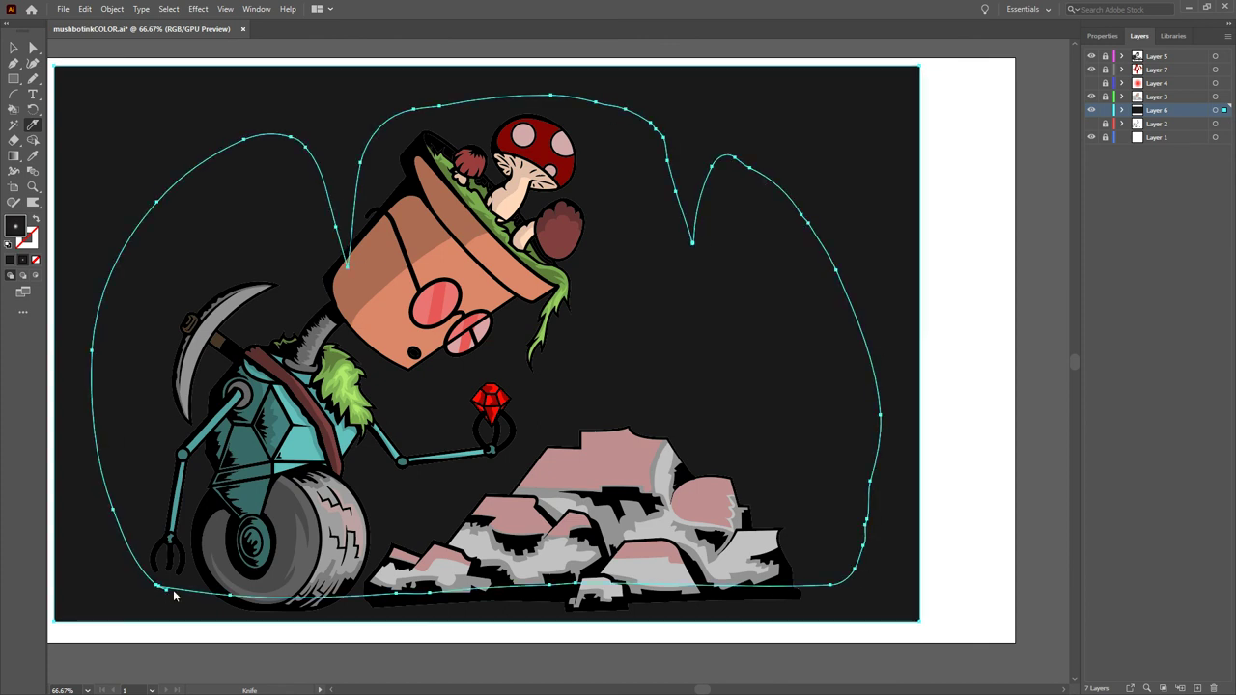
# Clear the selection and hide Layer 9 in the Layers panel.
pyautogui.hotkey('ctrl', 'shift', 'a')
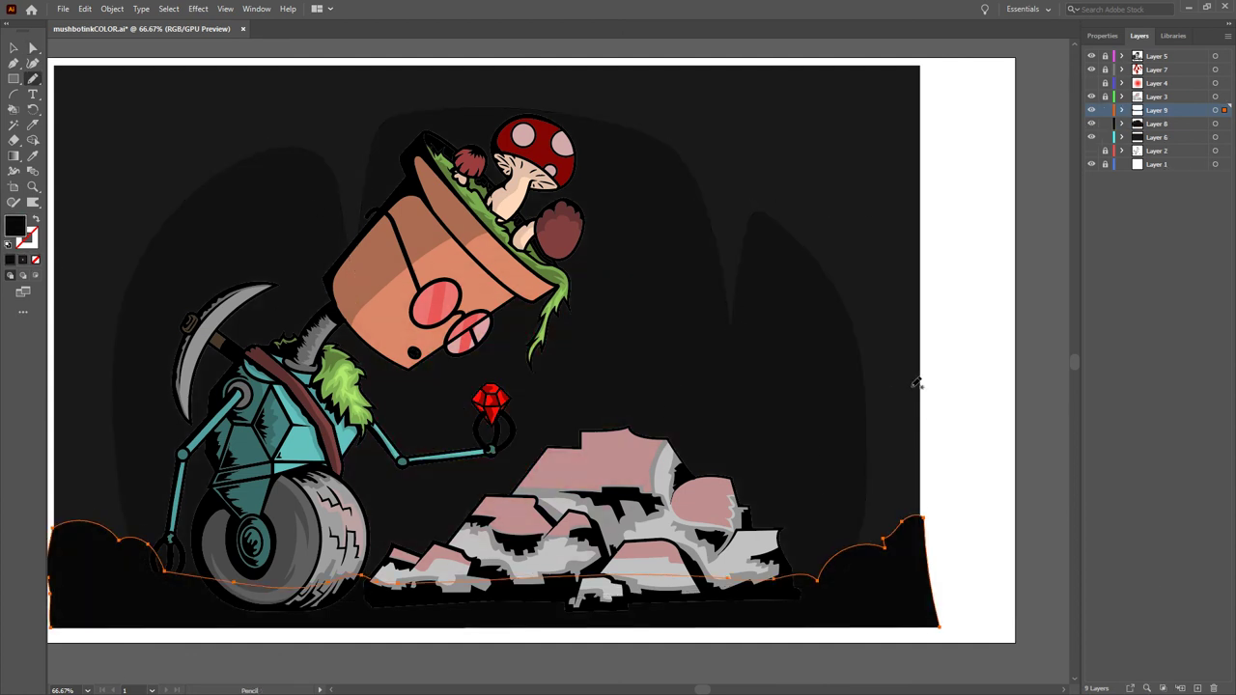
pyautogui.press('a')
pyautogui.click(1093, 110)
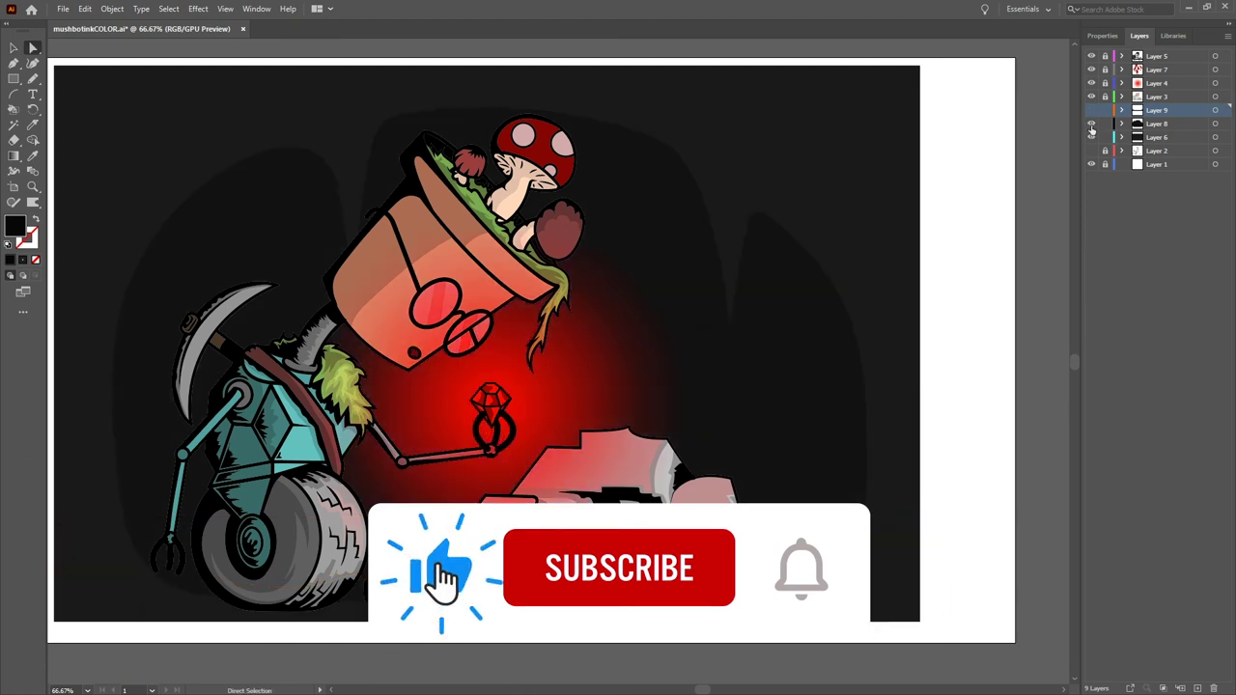